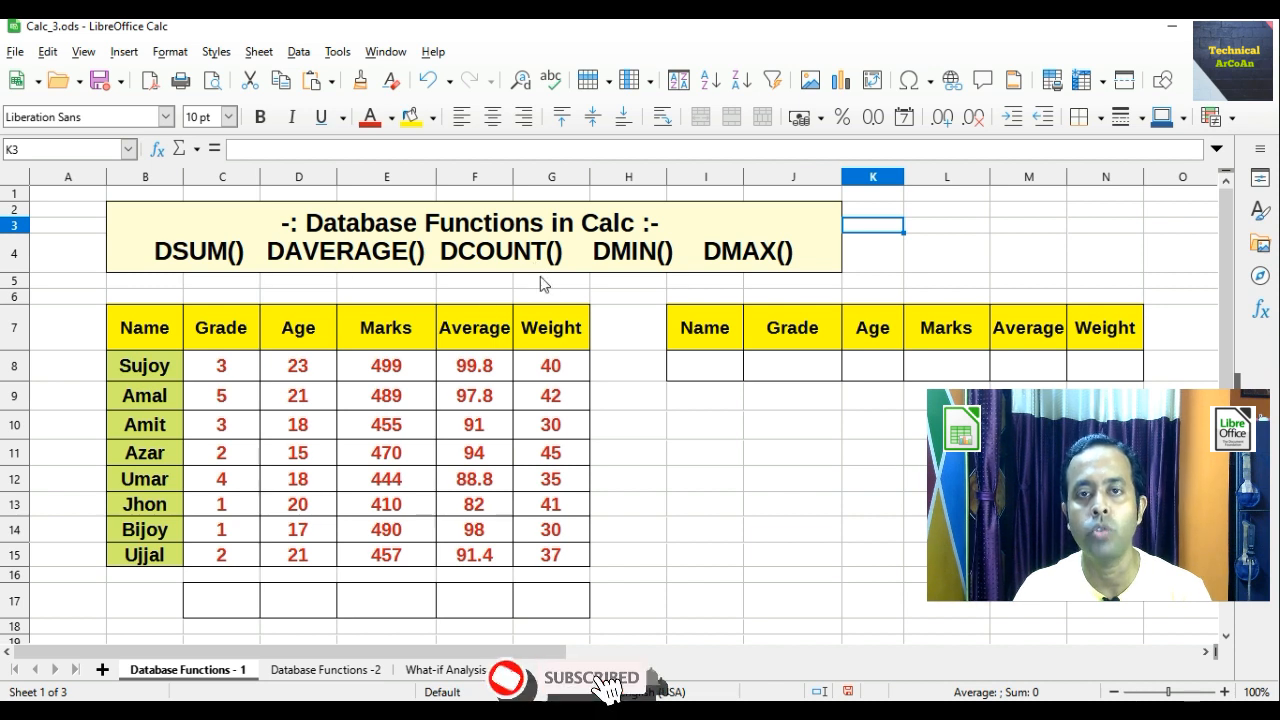
Step: Enter the criterion >18 under Age in the criteria table, in cell K8
{"action": "left_click", "coordinate": [694, 476]}
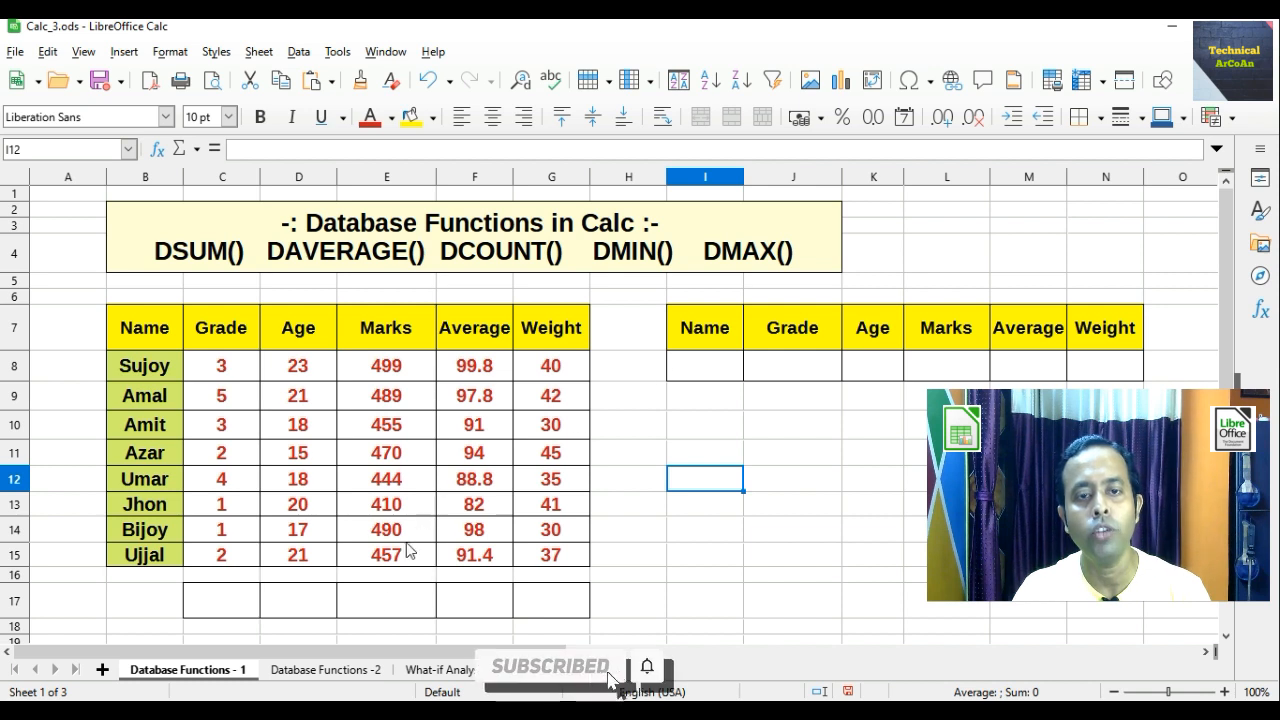
{"action": "left_click", "coordinate": [305, 608]}
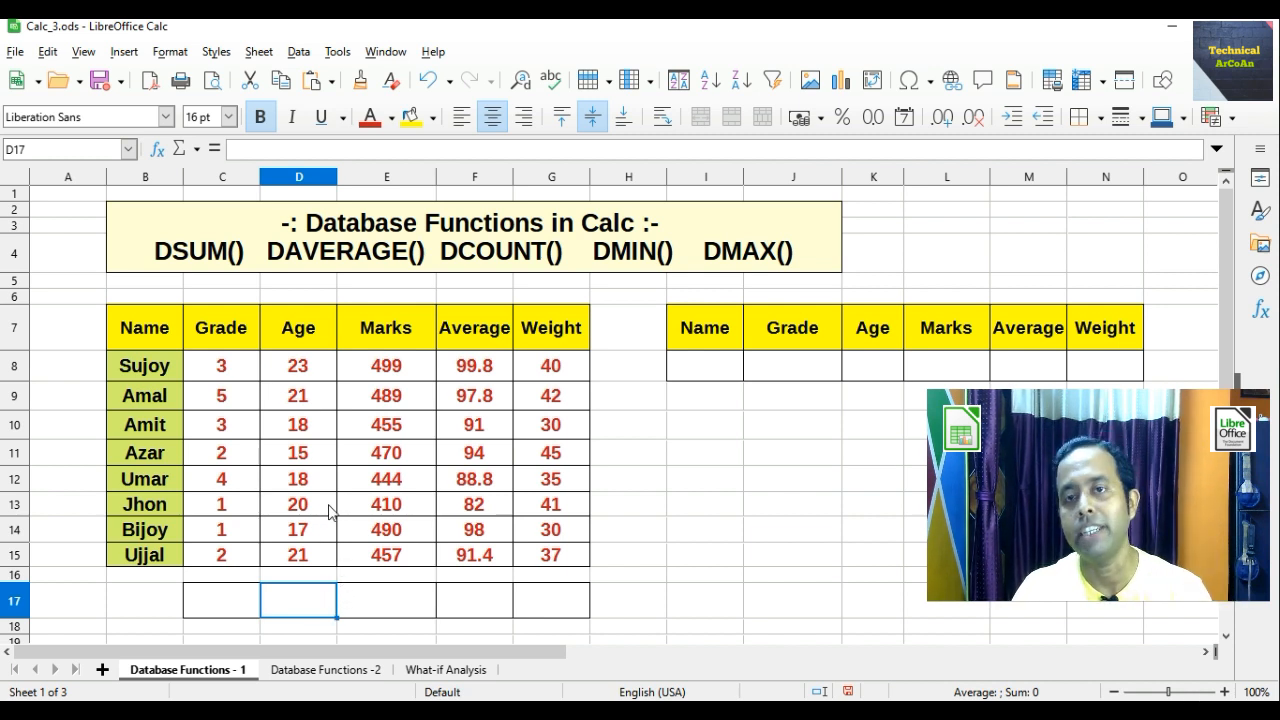
{"action": "left_click", "coordinate": [881, 375]}
{"action": "type", "text": ">18"}
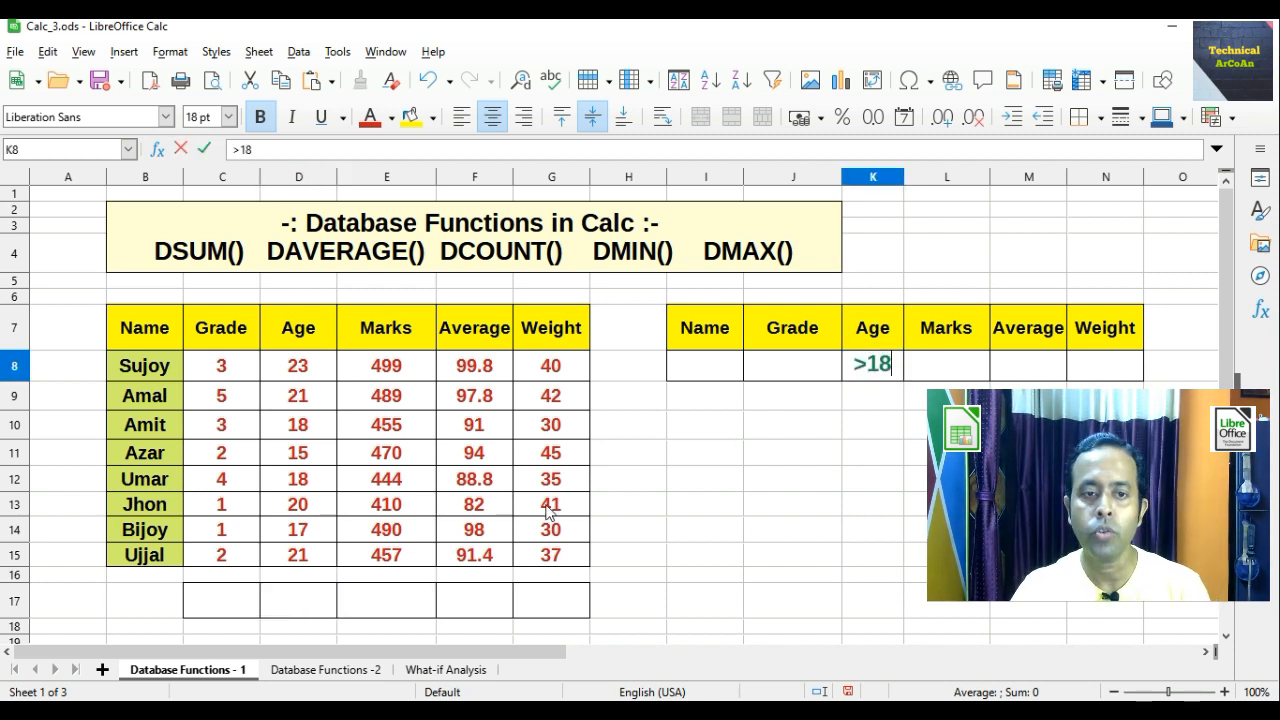
Step: In D17, sum the ages that meet the criteria with =DSUM(B7:G15,D7,I7:N8)
{"action": "left_click", "coordinate": [315, 611]}
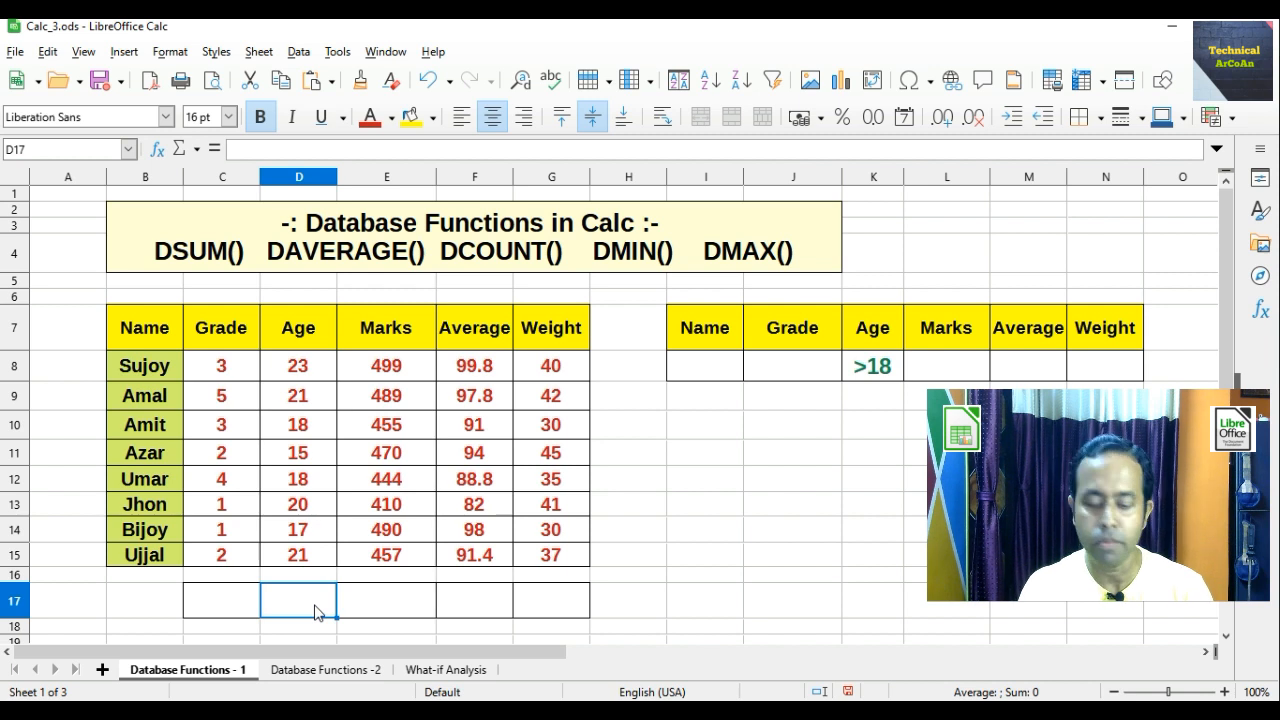
{"action": "type", "text": "="}
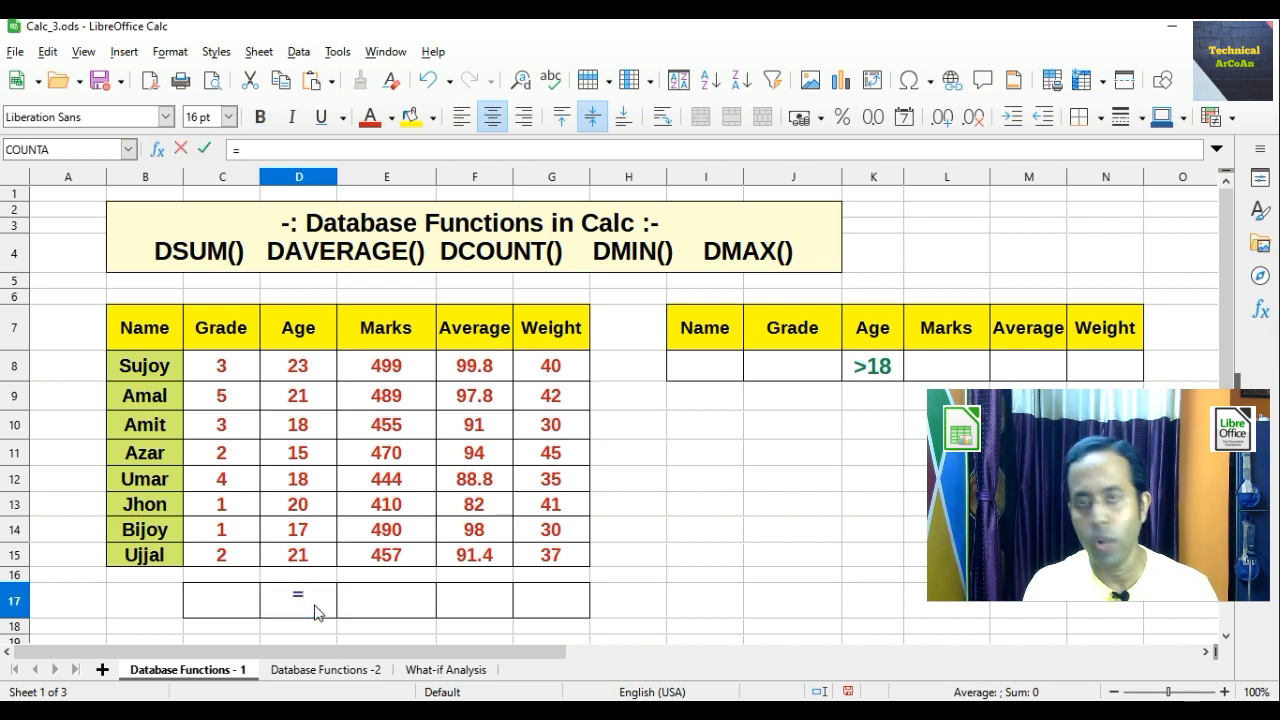
{"action": "type", "text": "dsum("}
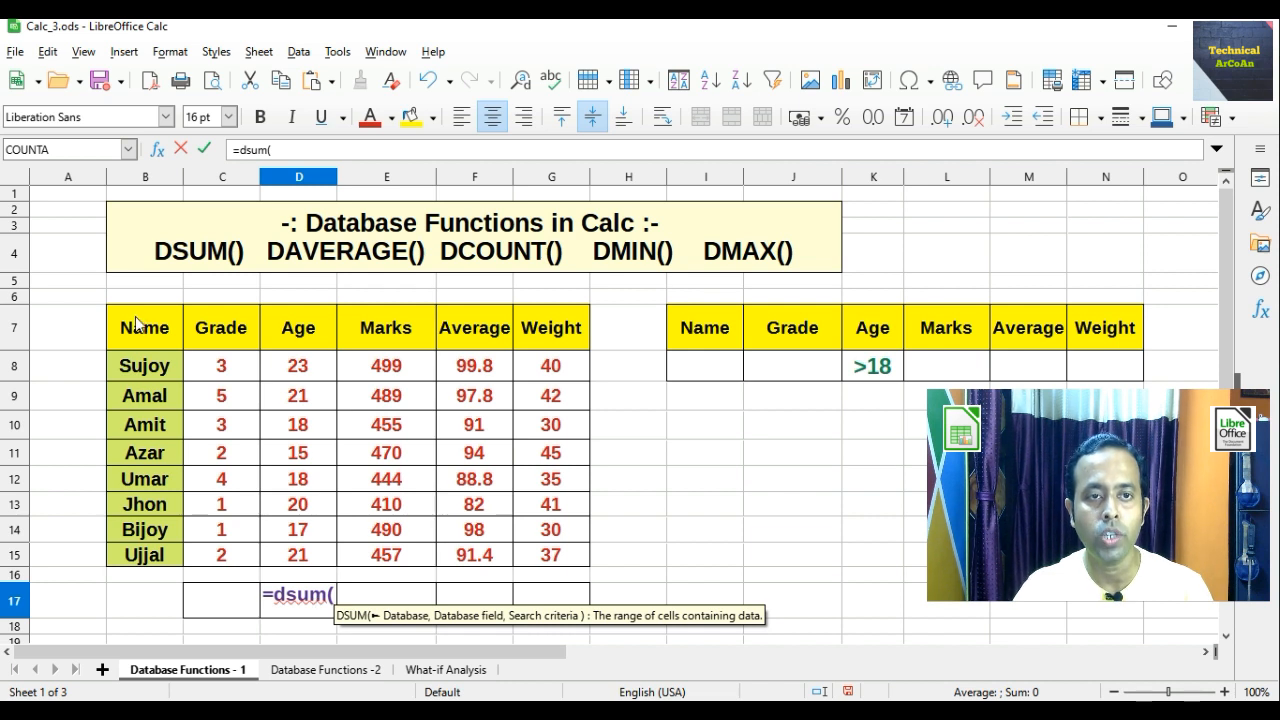
{"action": "left_click_drag", "start_coordinate": [134, 326], "coordinate": [532, 560]}
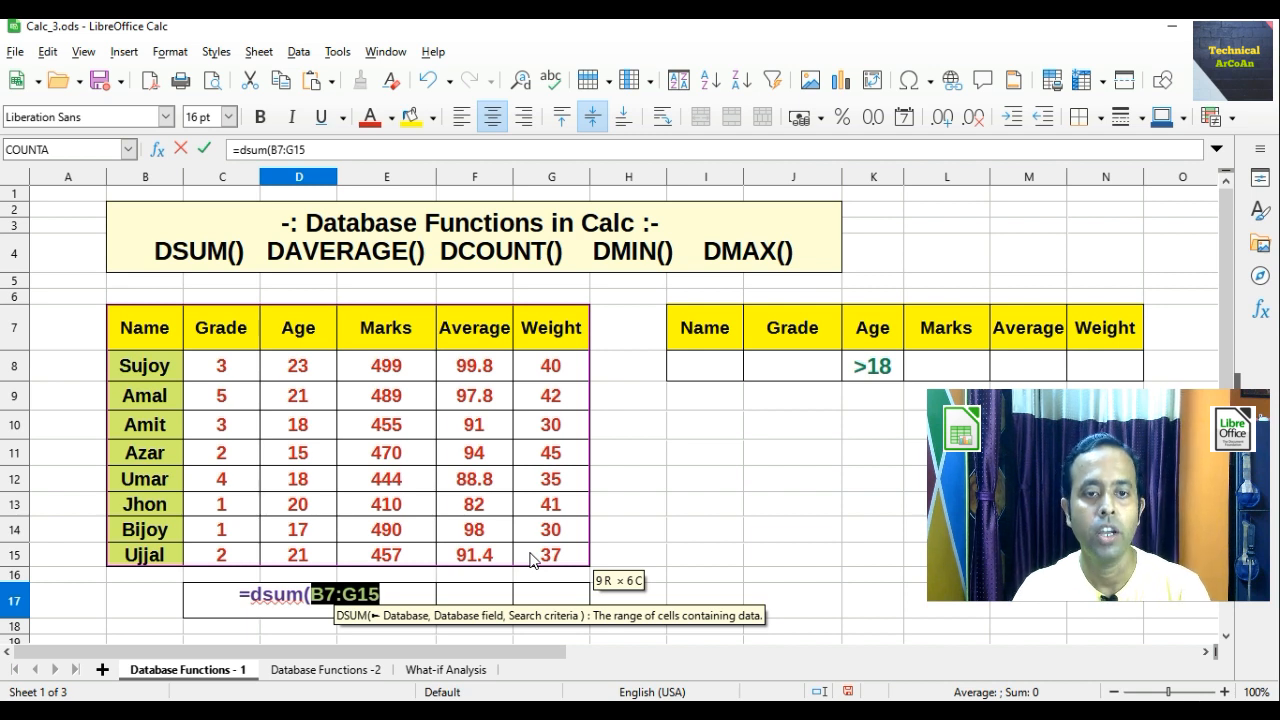
{"action": "type", "text": ","}
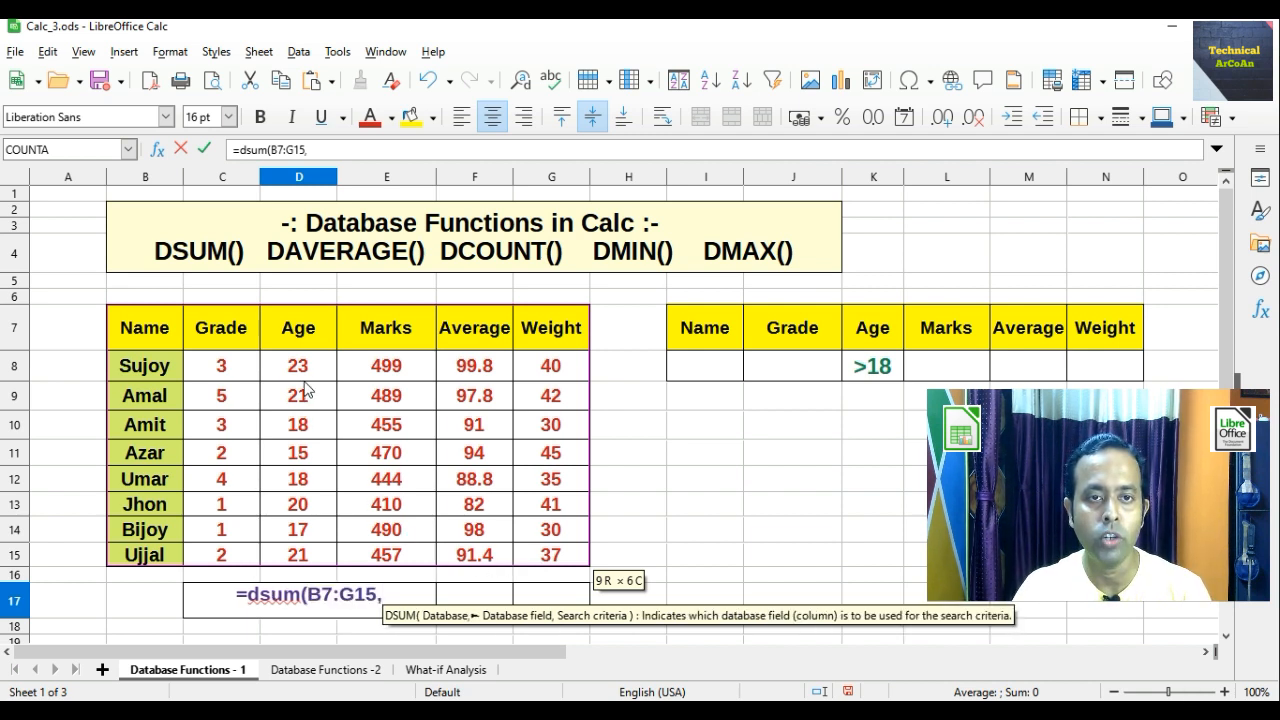
{"action": "left_click", "coordinate": [312, 343]}
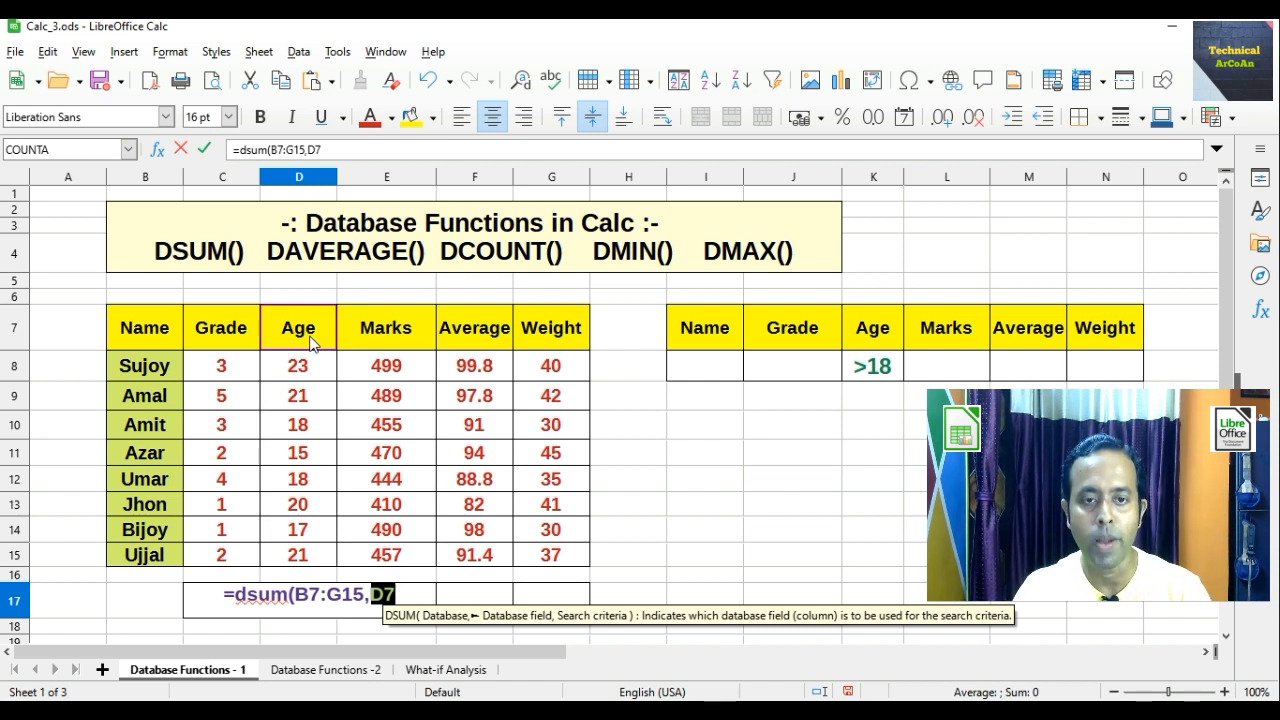
{"action": "type", "text": ","}
{"action": "left_click_drag", "start_coordinate": [700, 337], "coordinate": [1098, 374]}
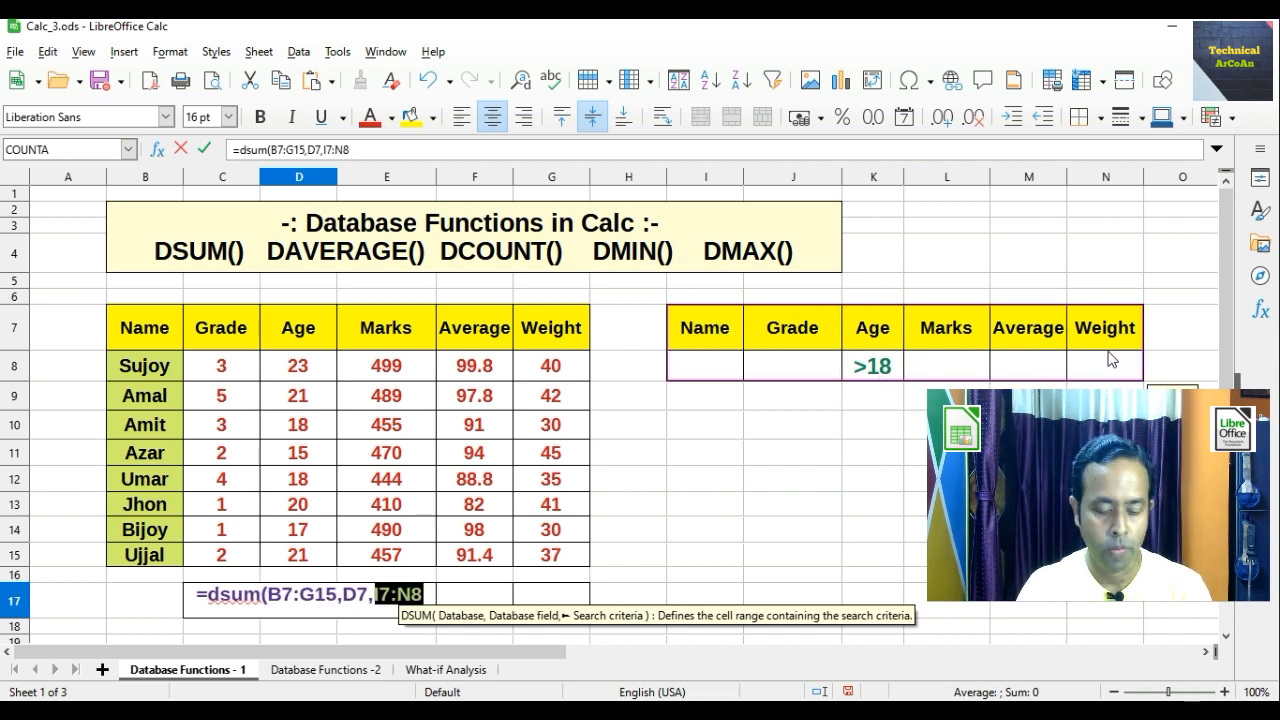
{"action": "type", "text": ")"}
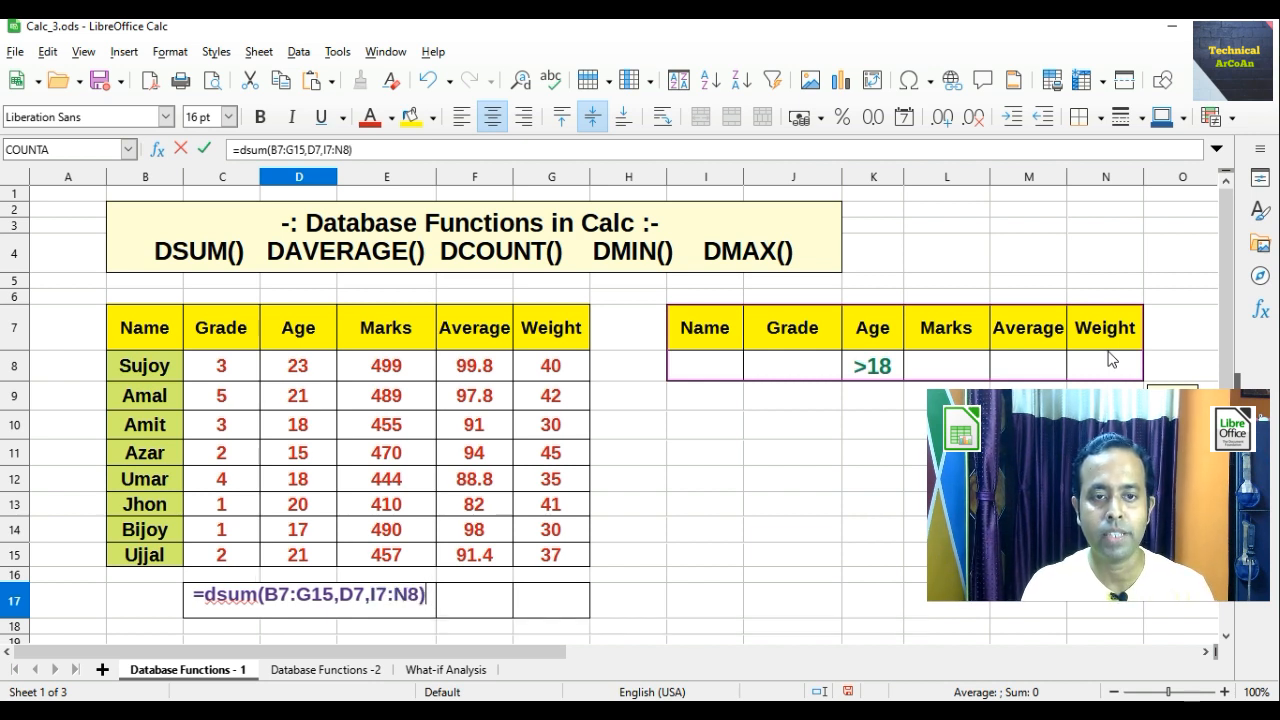
{"action": "key", "text": "Return"}
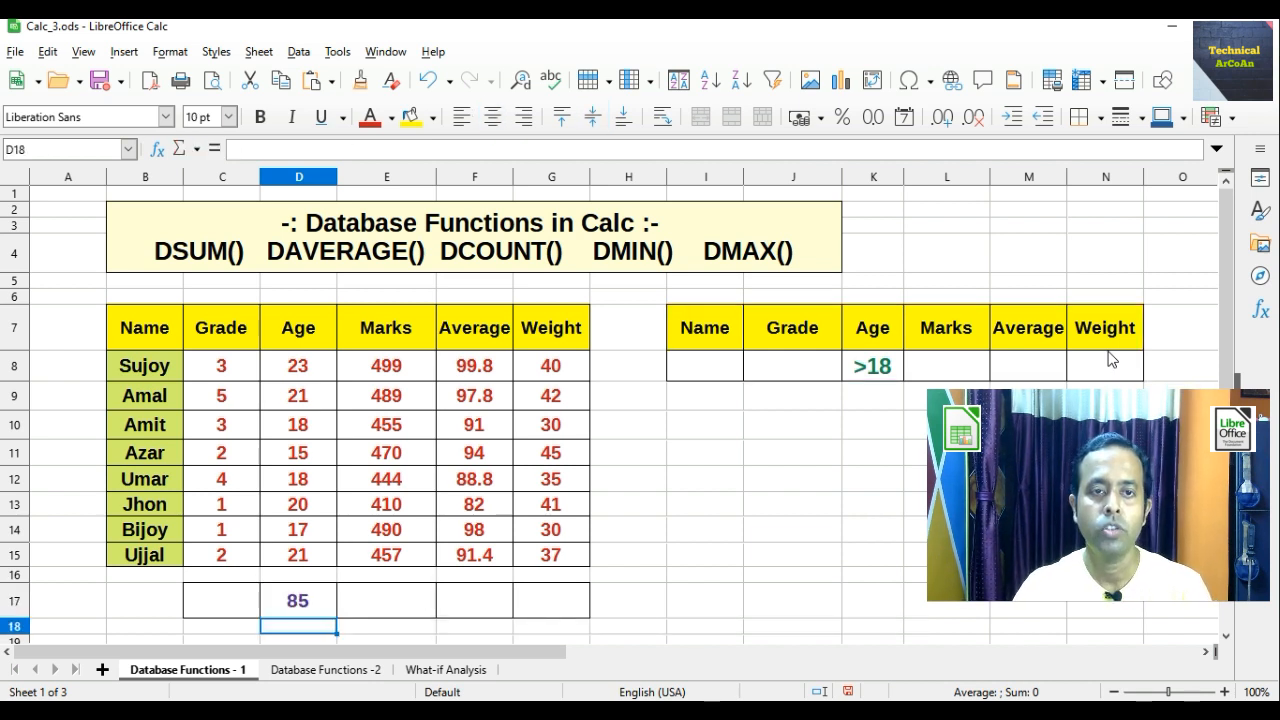
{"action": "left_click", "coordinate": [311, 612]}
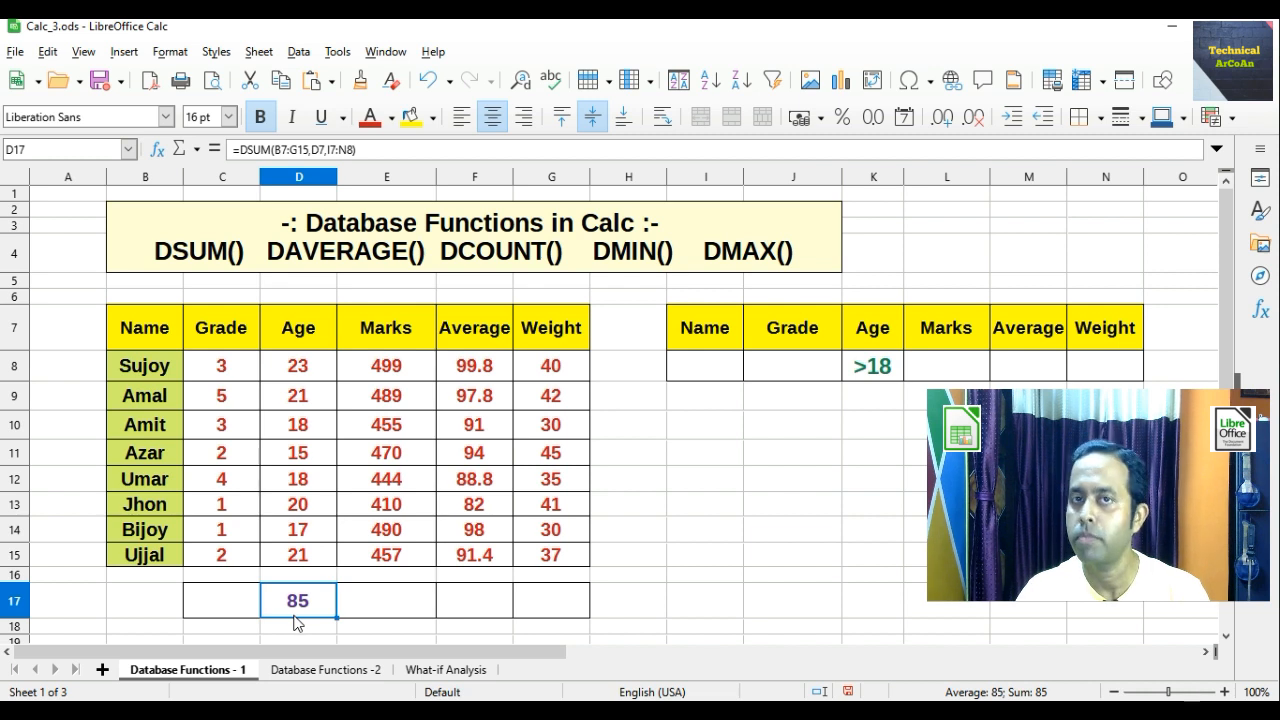
Step: Clear the Age criterion and the DSUM formula in D17, and enter the criterion >90 under Average in M8
{"action": "left_click", "coordinate": [471, 610]}
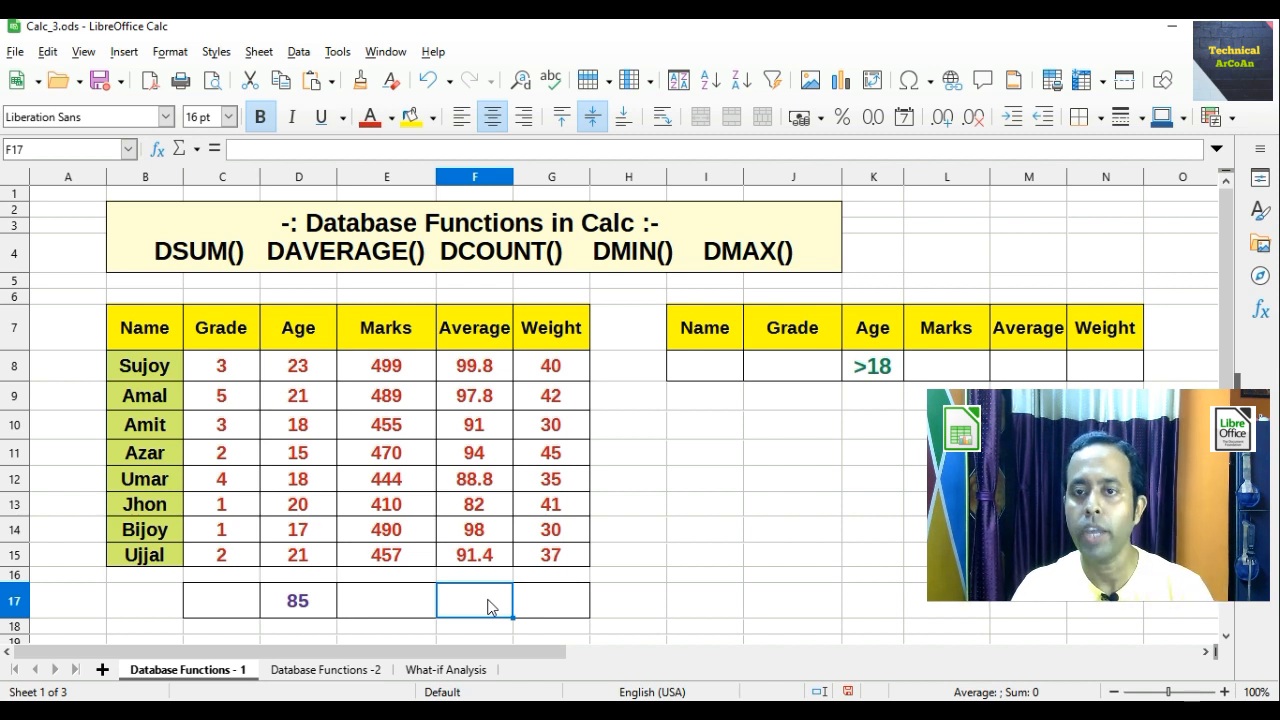
{"action": "left_click", "coordinate": [868, 366]}
{"action": "key", "text": "Delete"}
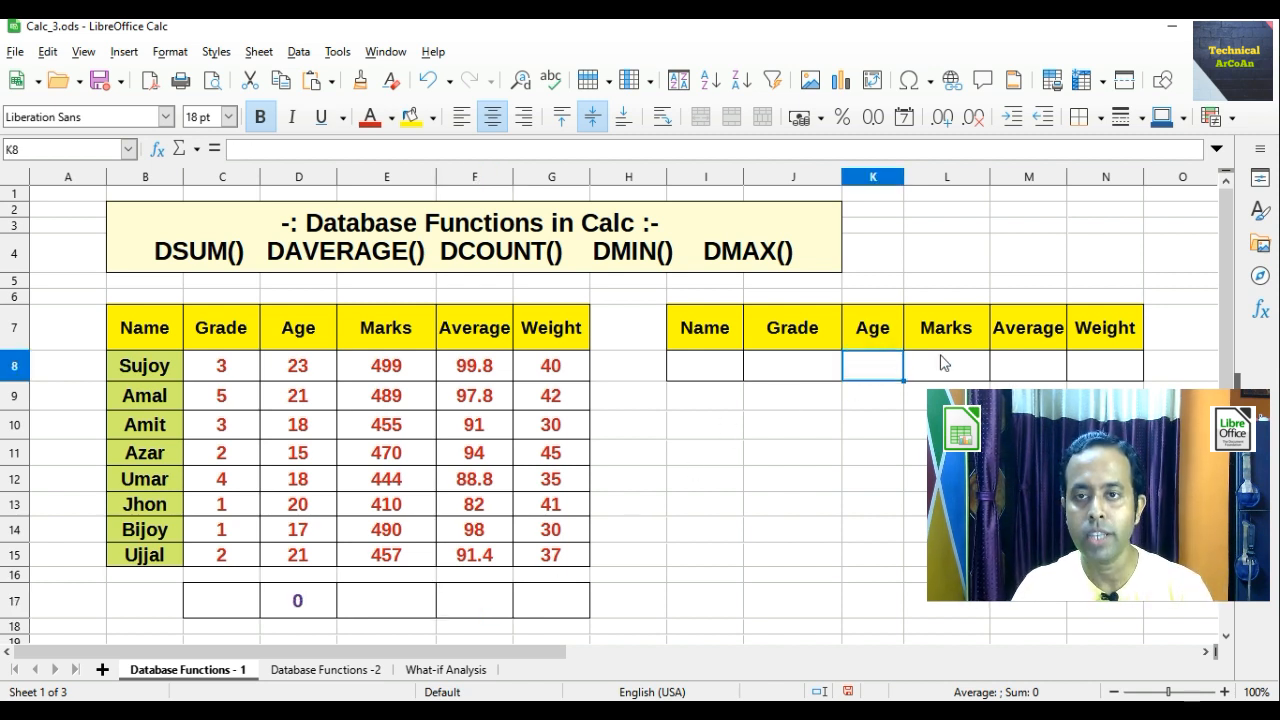
{"action": "left_click", "coordinate": [1030, 368]}
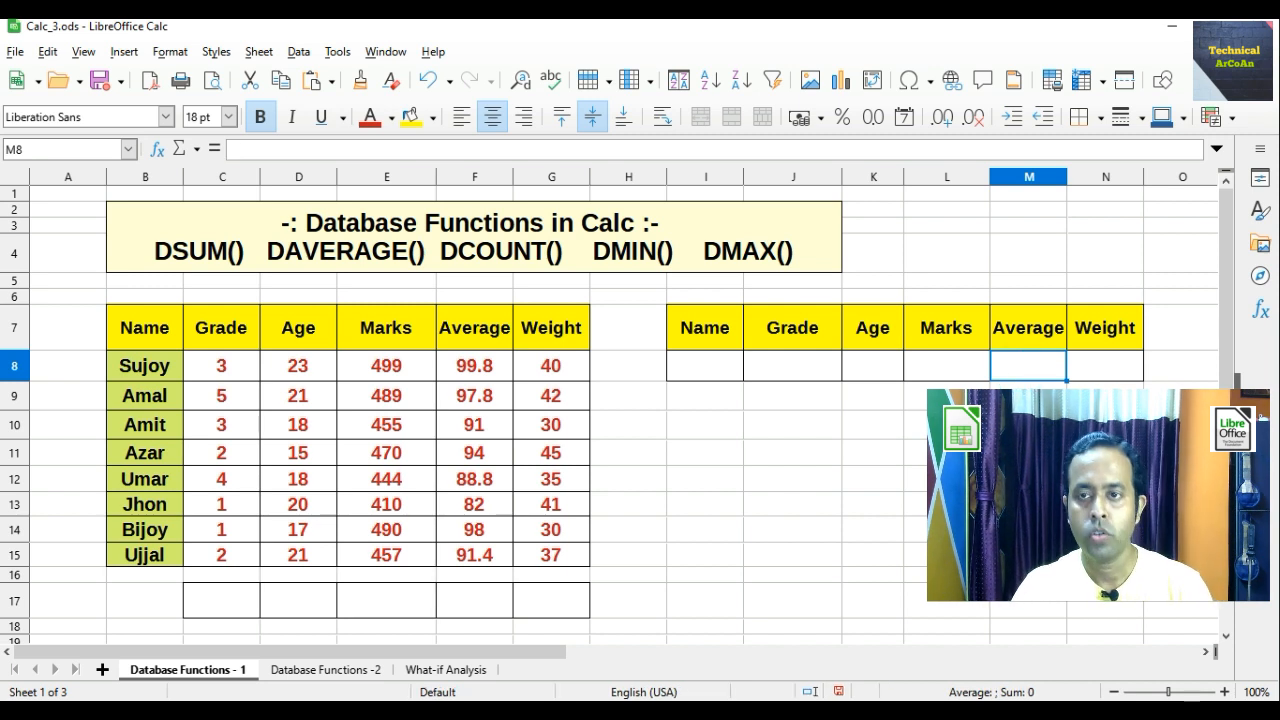
{"action": "type", "text": ">90"}
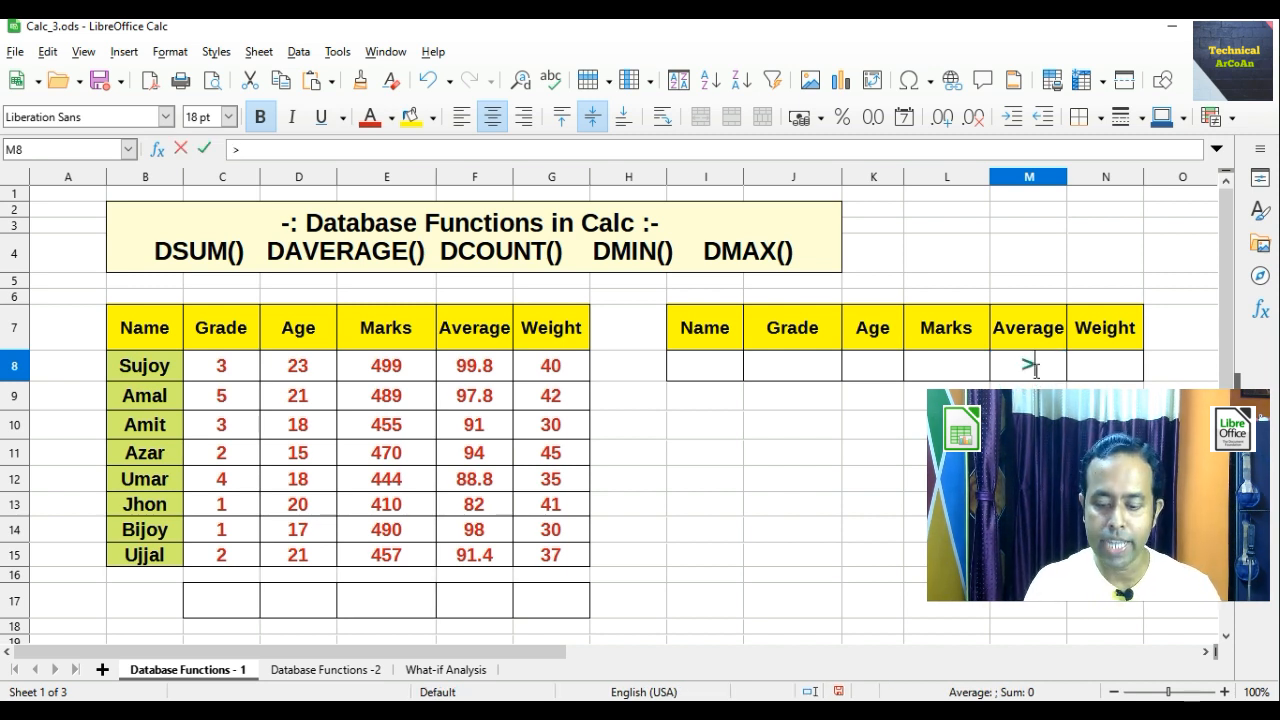
Step: In F17, average the matching values of the Average column with =DAVERAGE(B7:G15,F7,I7:N8)
{"action": "left_click", "coordinate": [493, 602]}
{"action": "type", "text": "="}
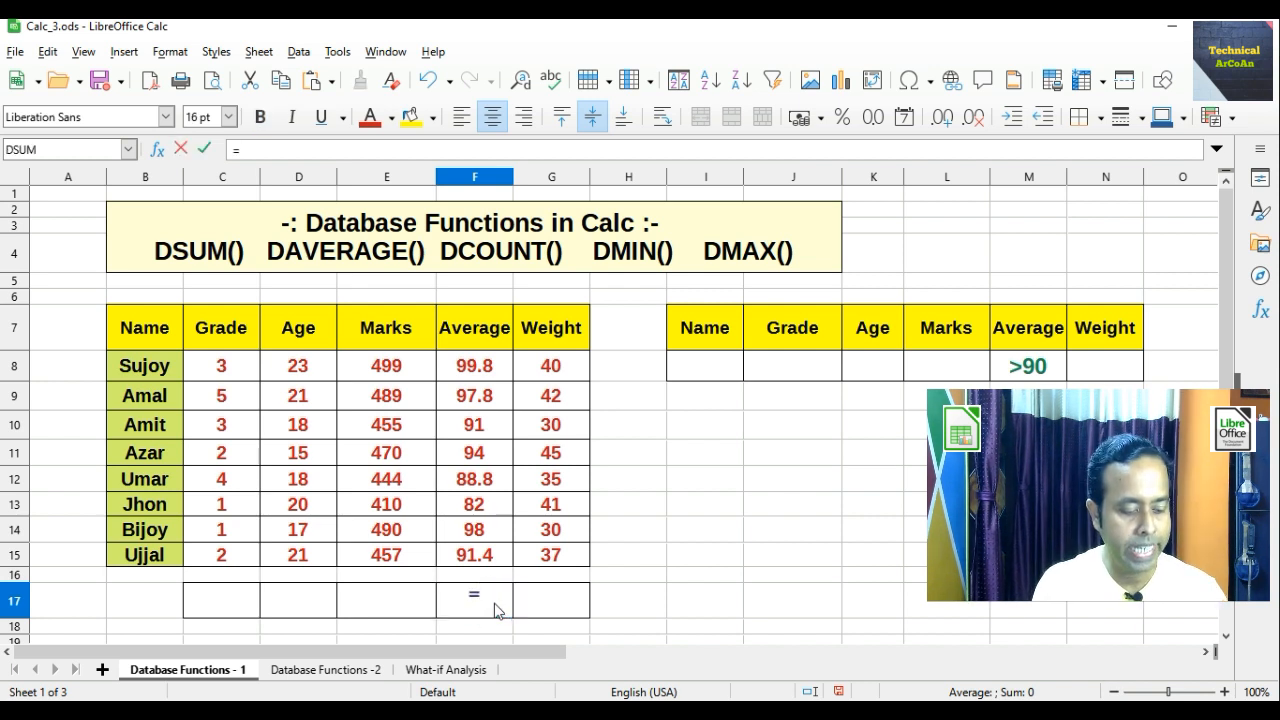
{"action": "type", "text": "daverage"}
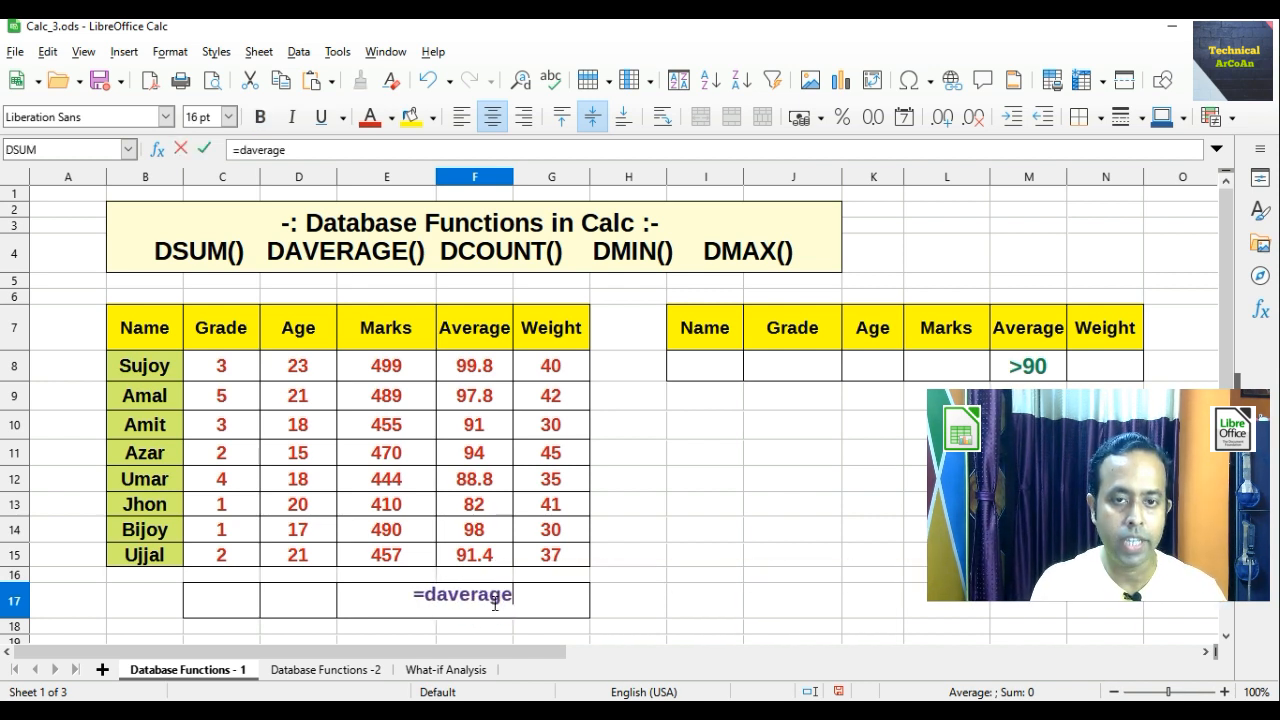
{"action": "type", "text": "("}
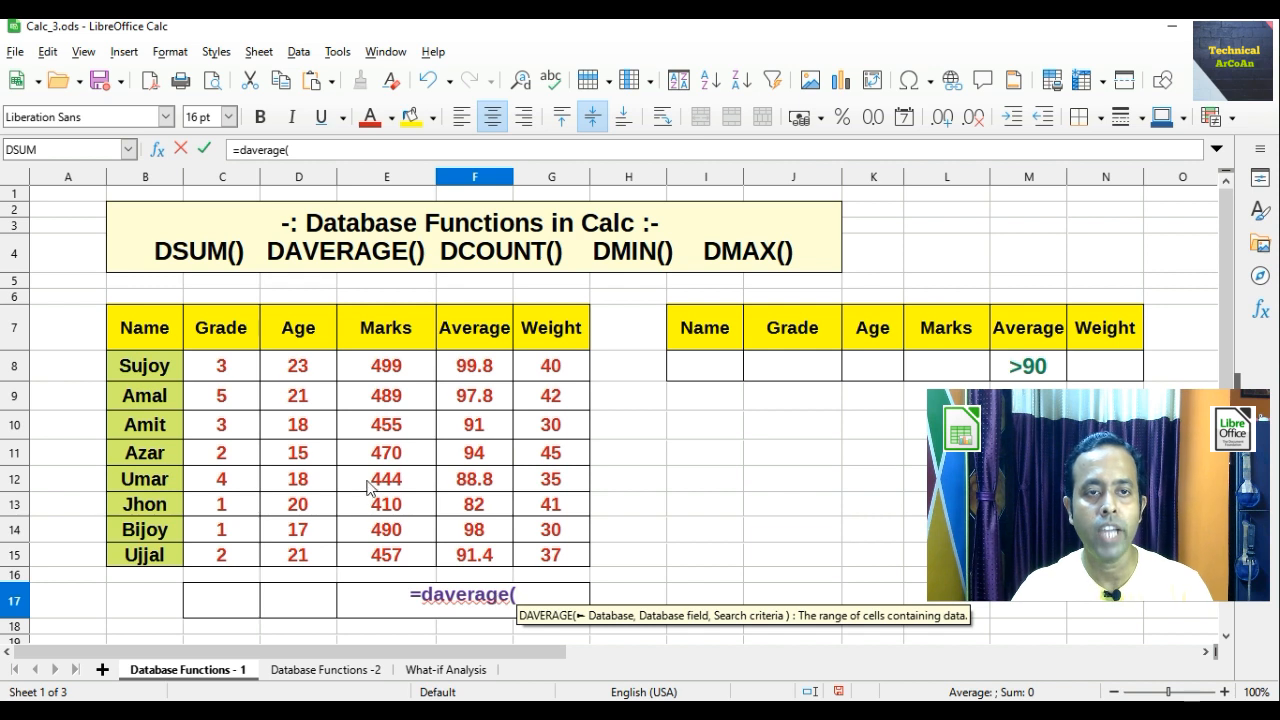
{"action": "left_click", "coordinate": [143, 327]}
{"action": "left_click_drag", "start_coordinate": [212, 372], "coordinate": [557, 562]}
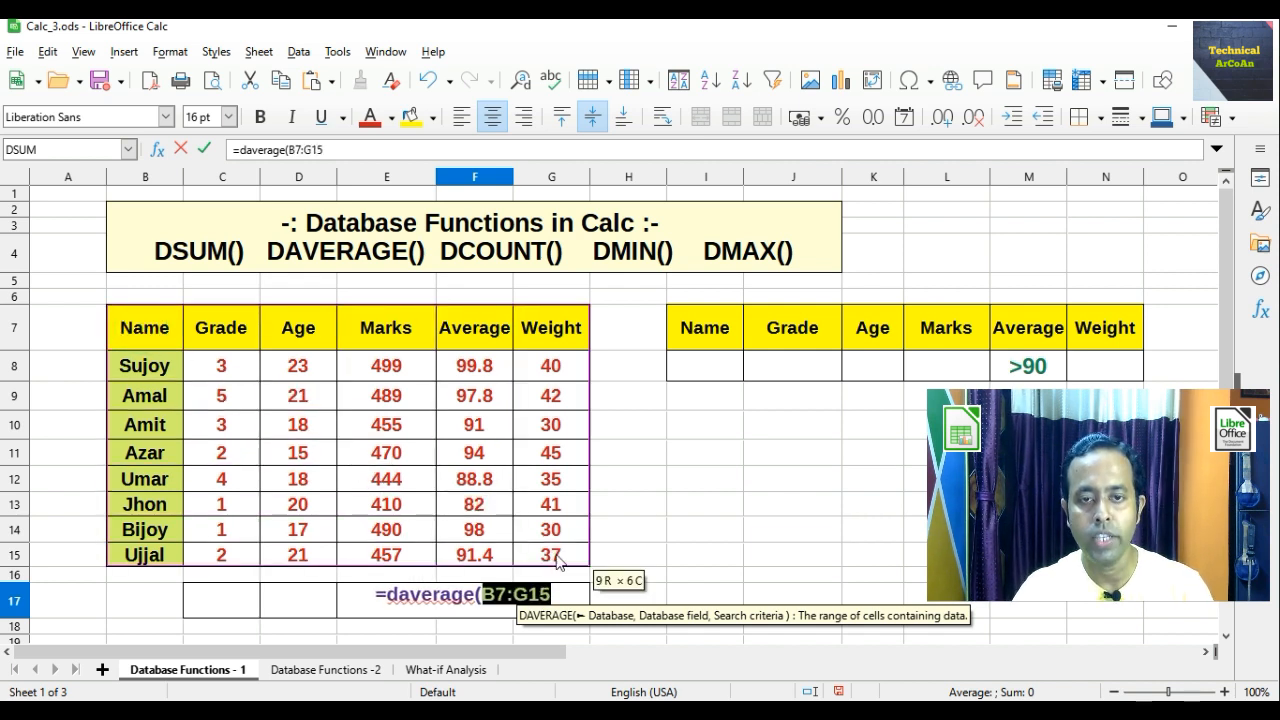
{"action": "type", "text": ","}
{"action": "left_click", "coordinate": [490, 338]}
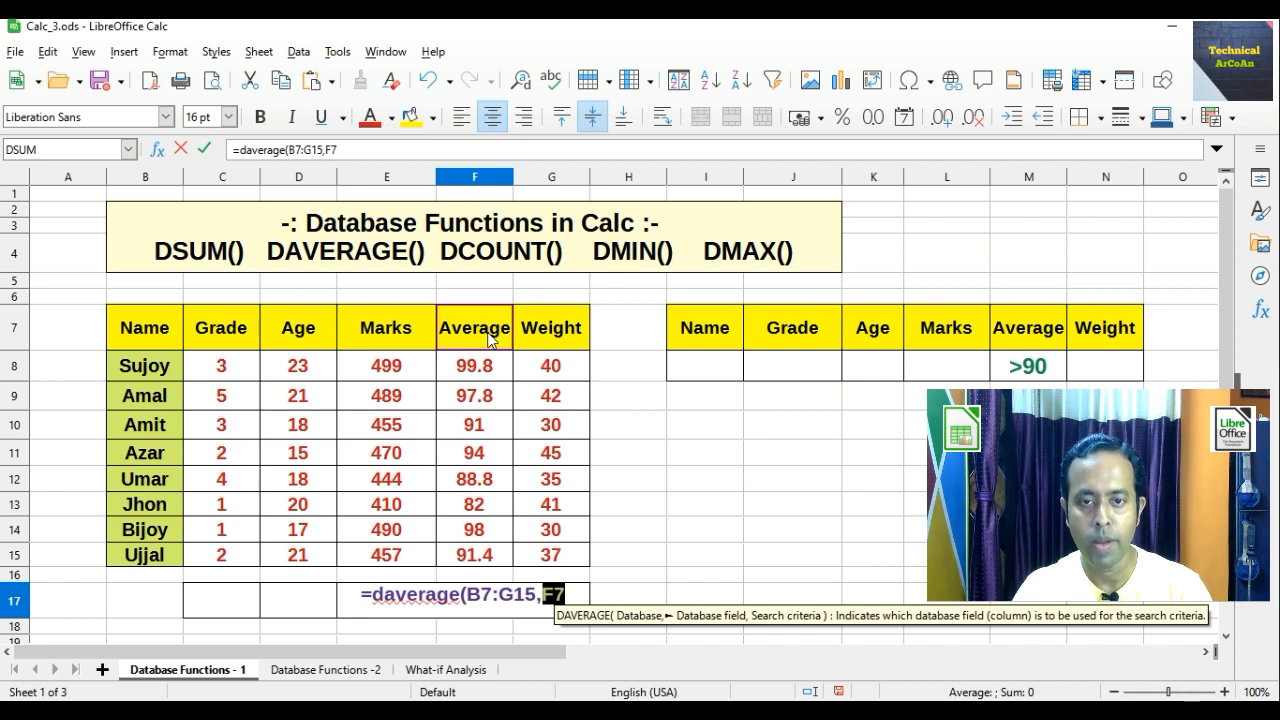
{"action": "type", "text": ","}
{"action": "left_click", "coordinate": [727, 336]}
{"action": "left_click_drag", "start_coordinate": [985, 367], "coordinate": [1127, 372]}
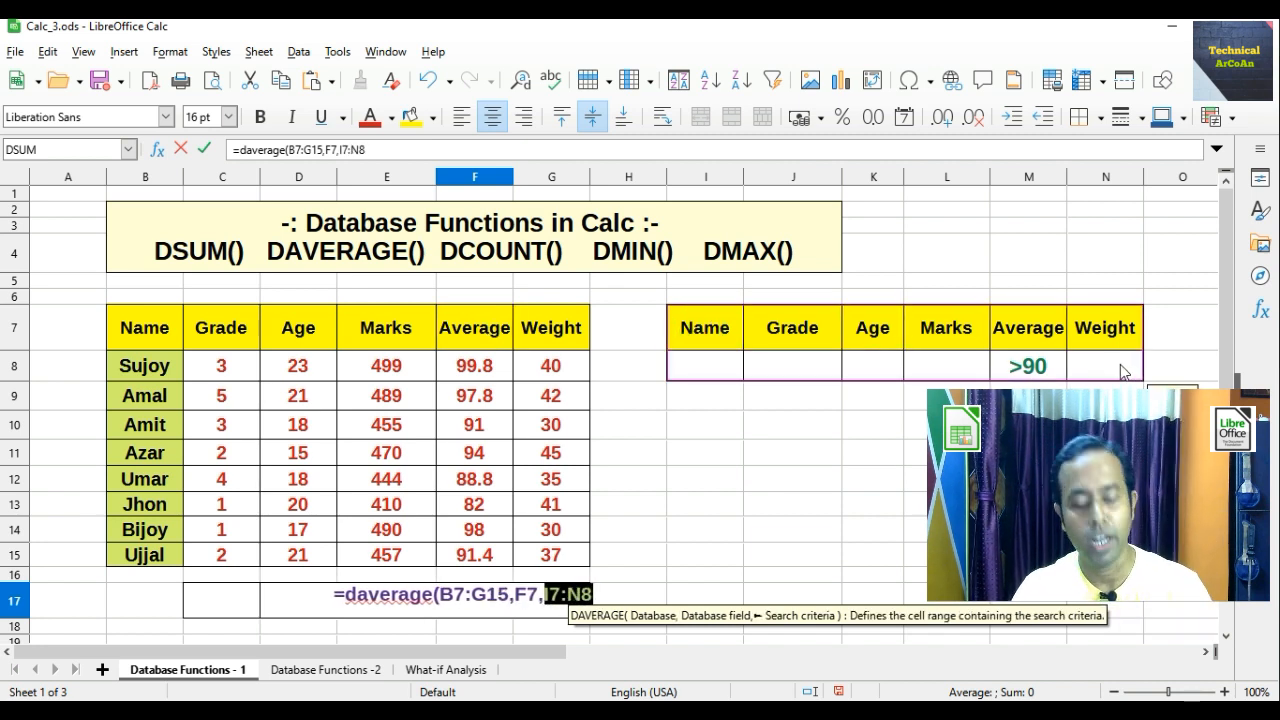
{"action": "type", "text": ")"}
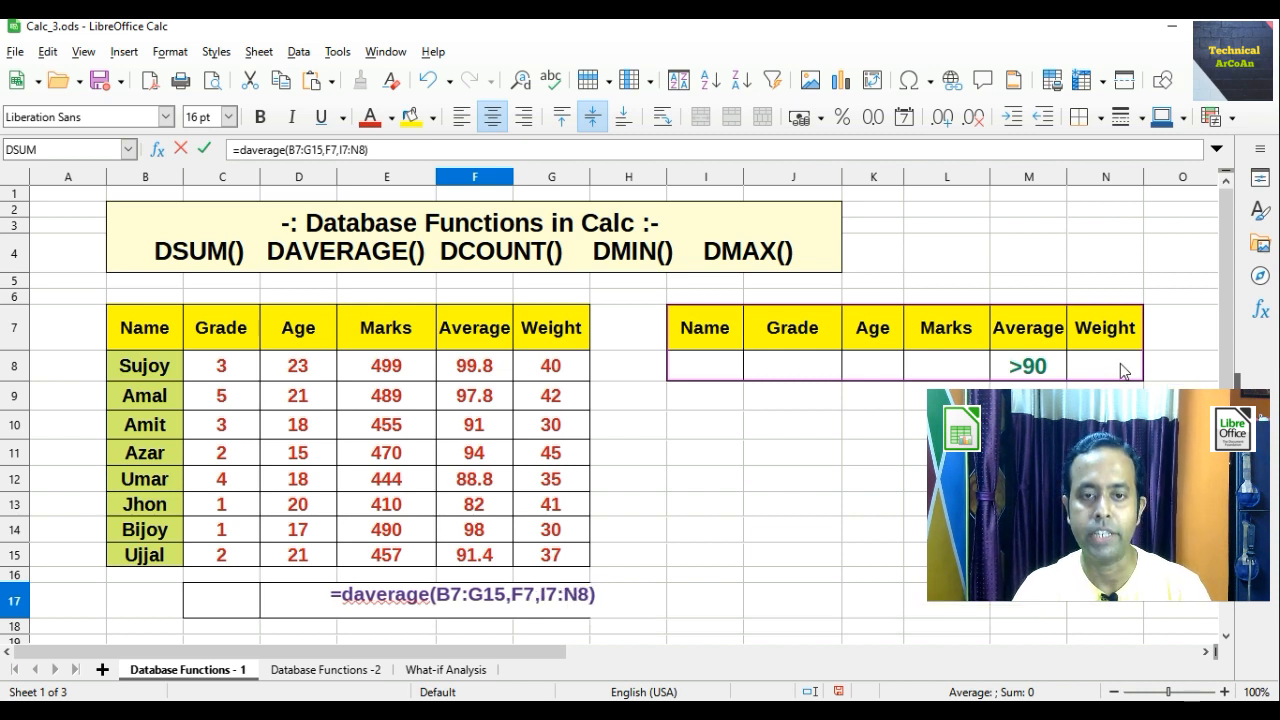
{"action": "key", "text": "Return"}
{"action": "left_click", "coordinate": [478, 613]}
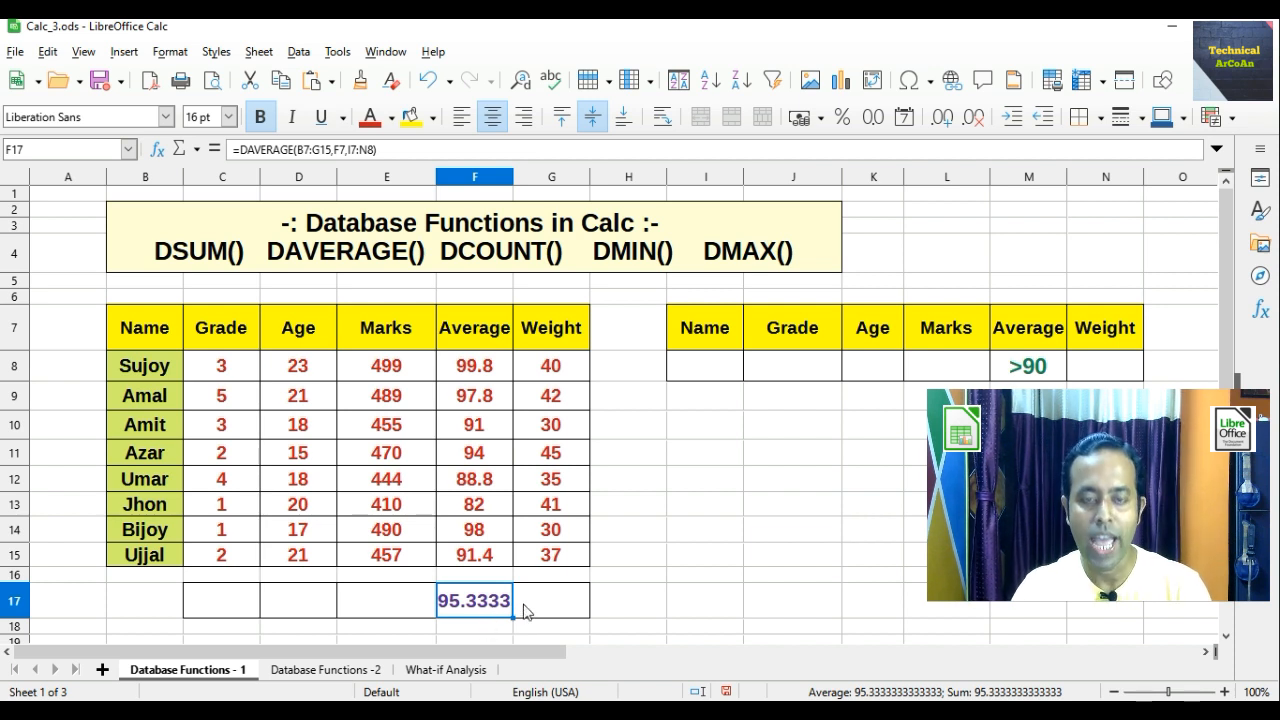
Step: Clear the DAVERAGE formula in F17 and the Average criterion in M8
{"action": "key", "text": "Delete"}
{"action": "left_click", "coordinate": [1050, 366]}
{"action": "key", "text": "Delete"}
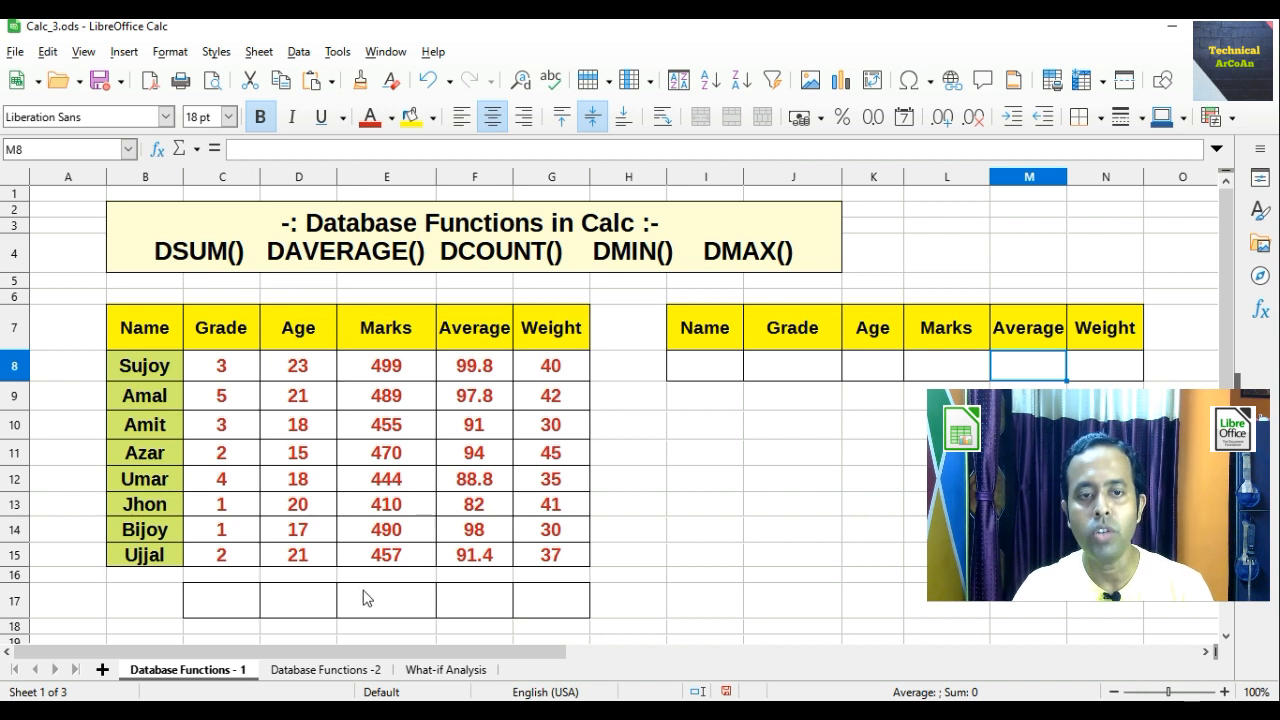
Step: Enter the criterion >2 under Grade in the criteria table, in cell J8
{"action": "left_click", "coordinate": [306, 603]}
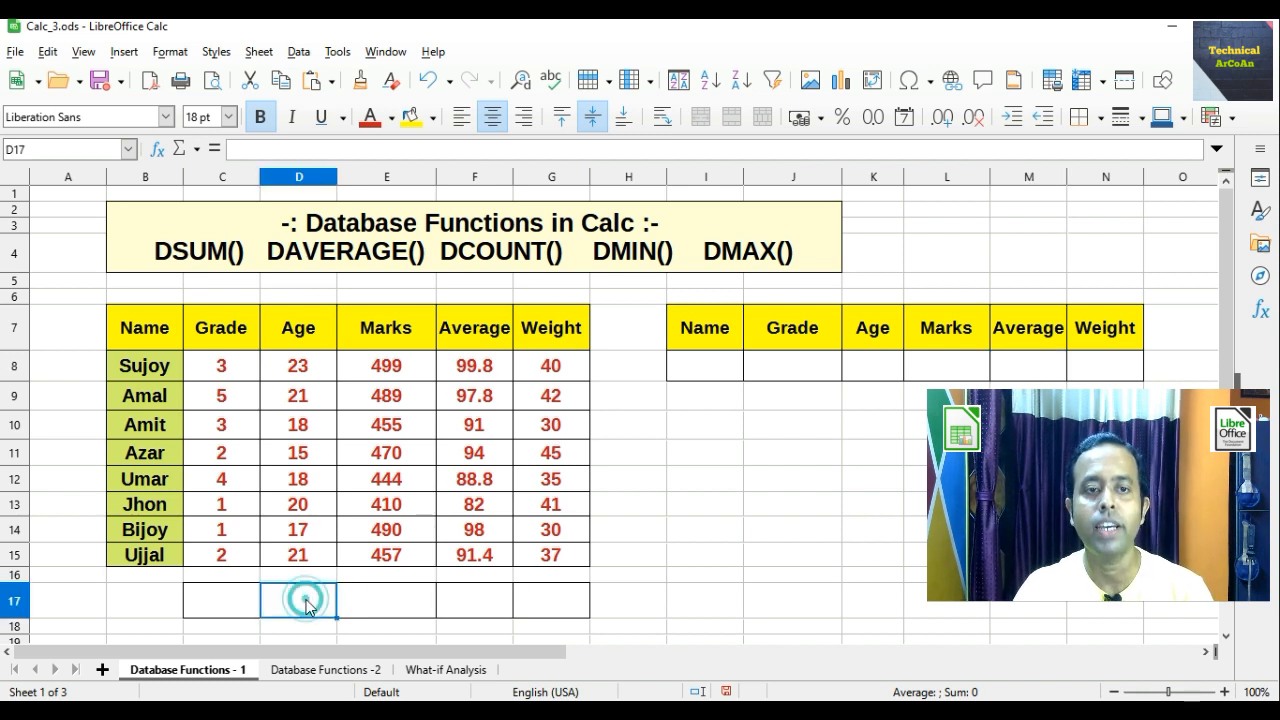
{"action": "left_click", "coordinate": [238, 610]}
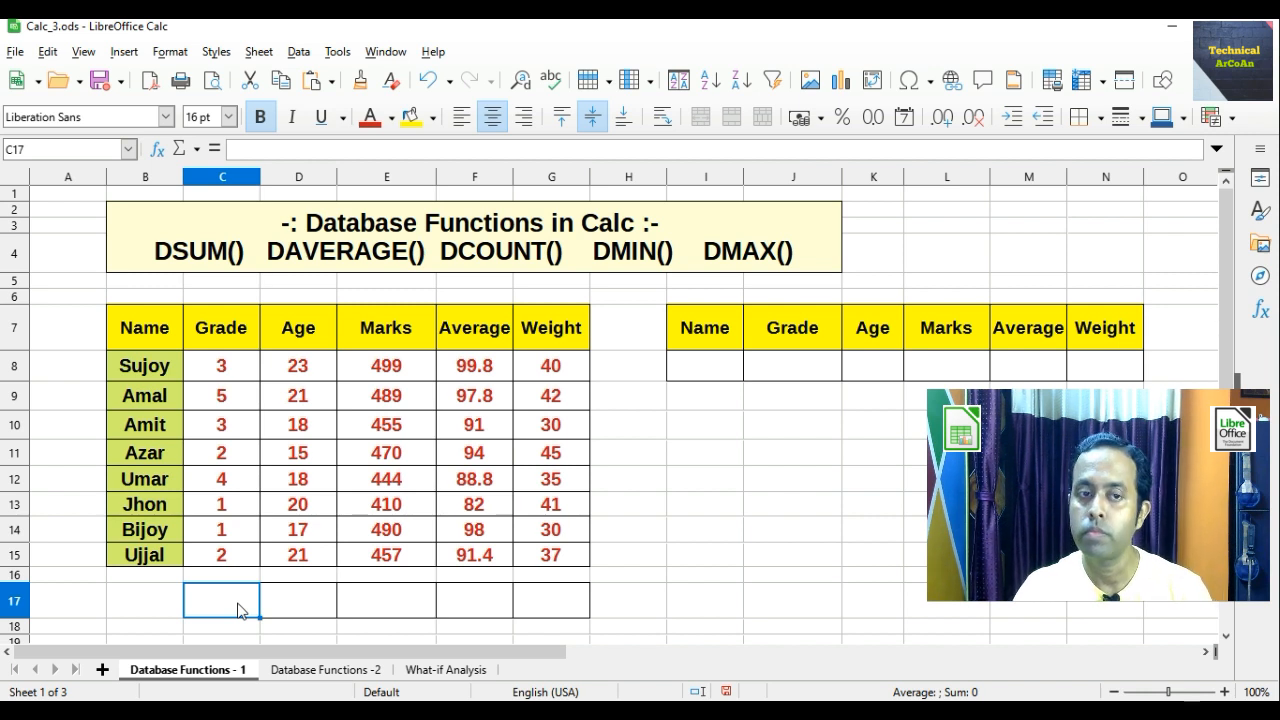
{"action": "double_click", "coordinate": [777, 363]}
{"action": "type", "text": ">2"}
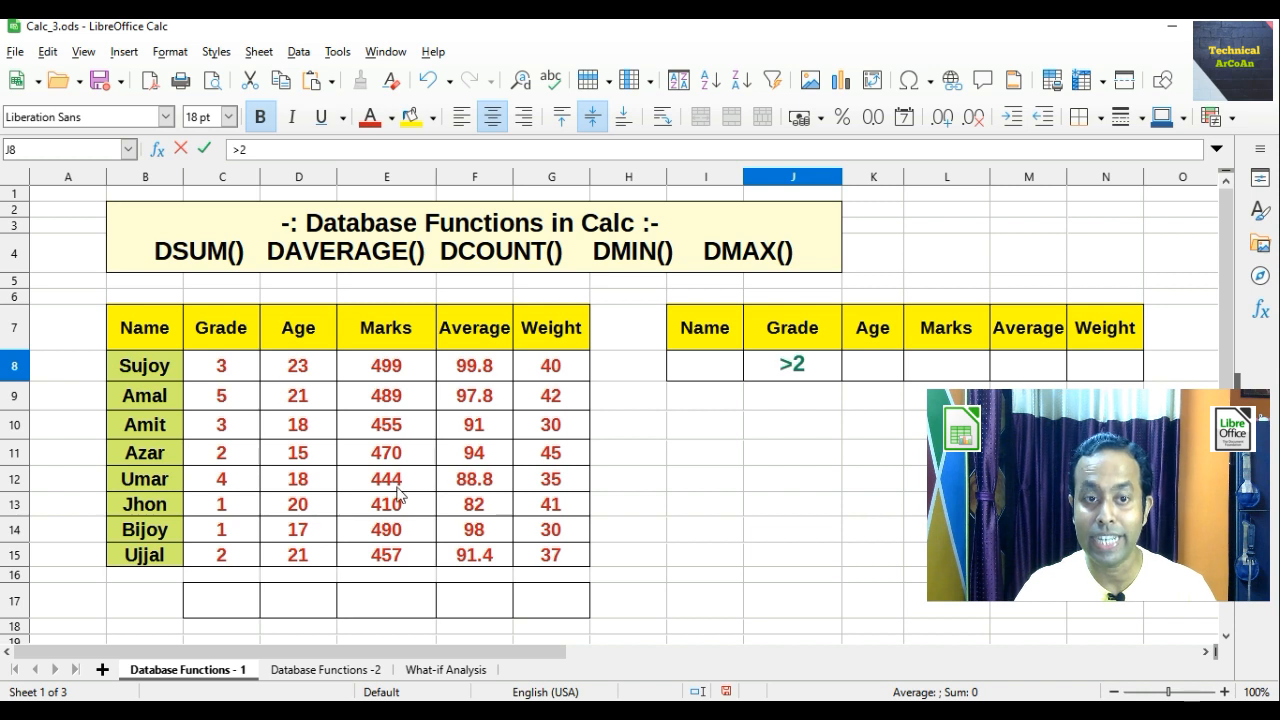
Step: In C17, count the grades that meet the criteria with =DCOUNT(B7:G15,C7,I7:N8)
{"action": "left_click", "coordinate": [233, 603]}
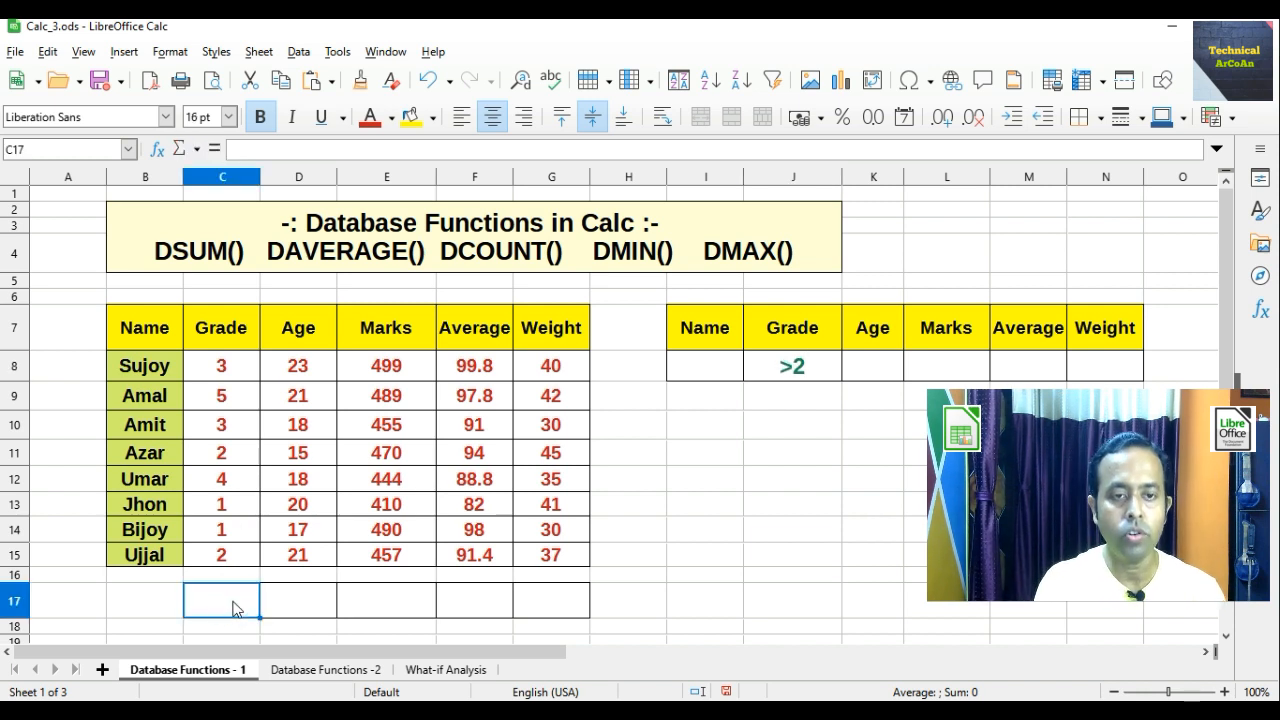
{"action": "type", "text": "=dcount("}
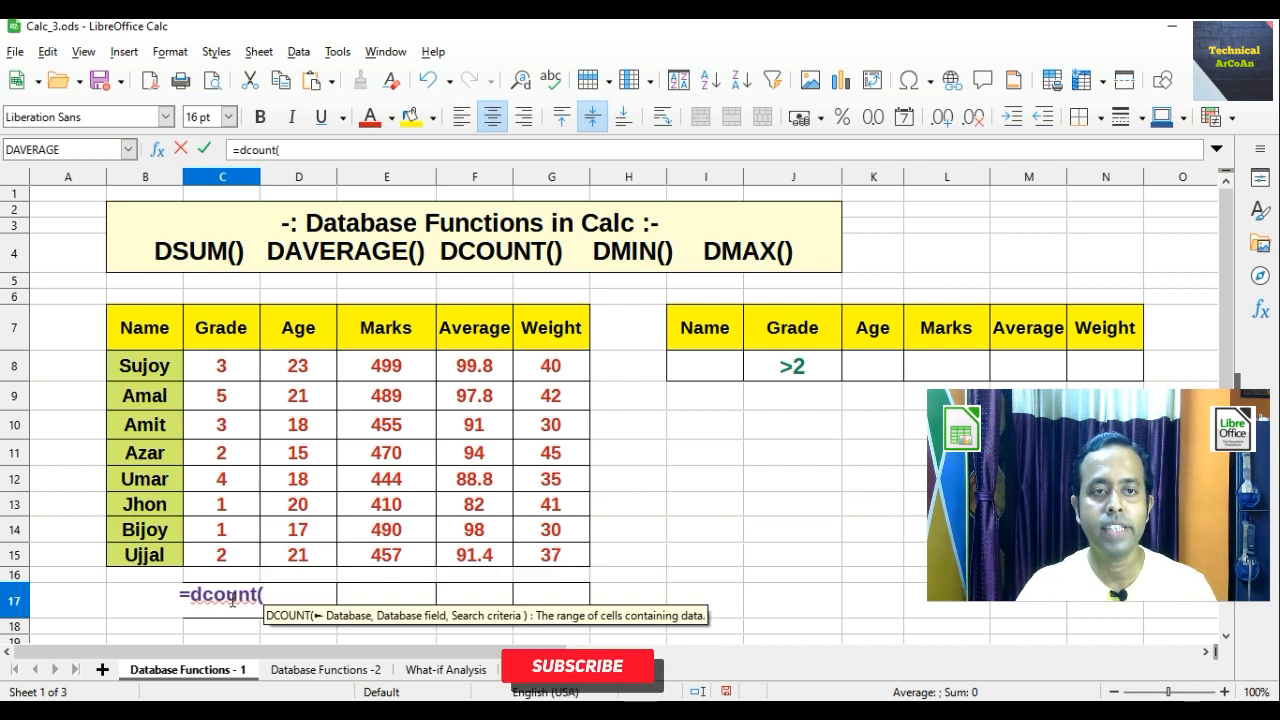
{"action": "left_click_drag", "start_coordinate": [163, 330], "coordinate": [555, 560]}
{"action": "type", "text": ","}
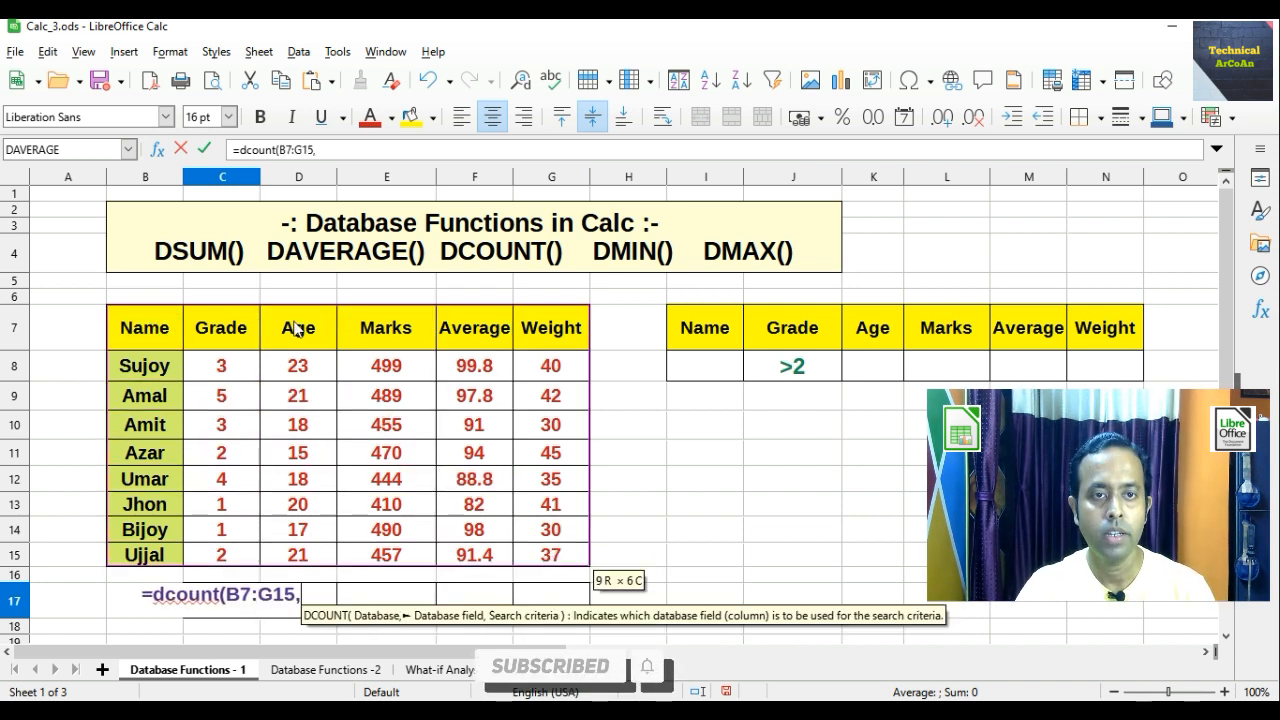
{"action": "left_click", "coordinate": [236, 333]}
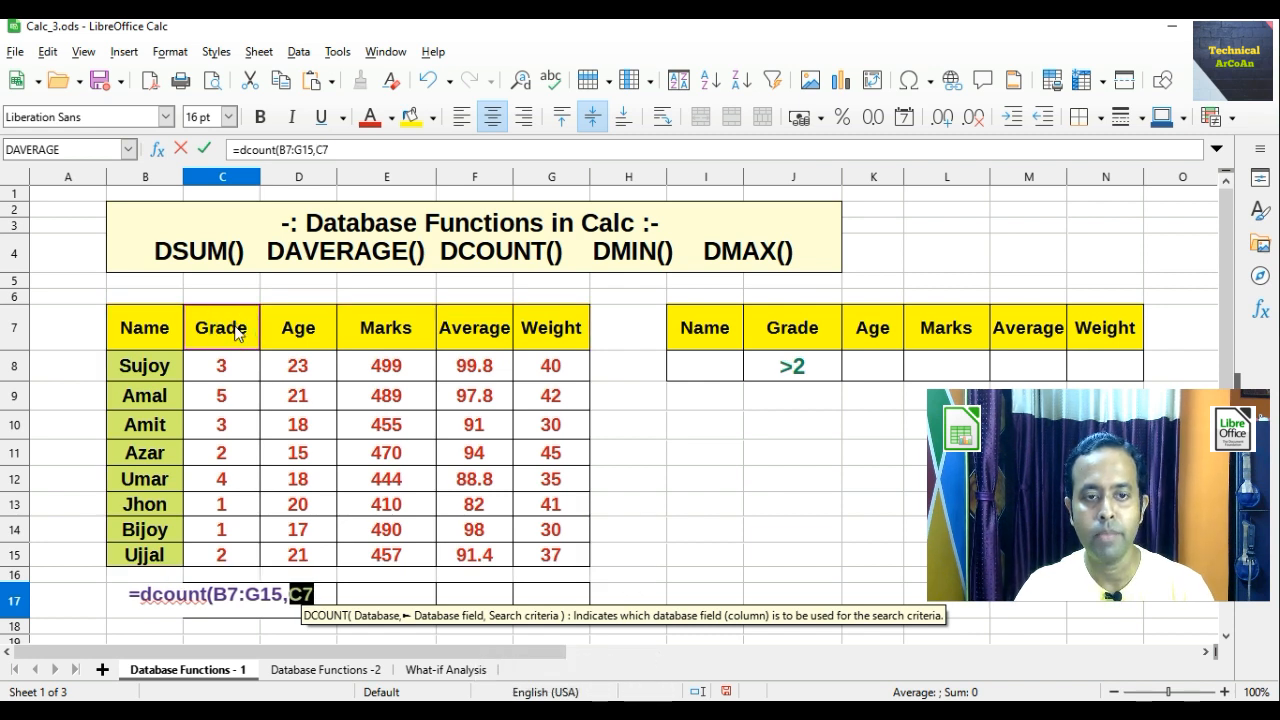
{"action": "type", "text": ","}
{"action": "left_click_drag", "start_coordinate": [700, 333], "coordinate": [1086, 378]}
{"action": "type", "text": ")"}
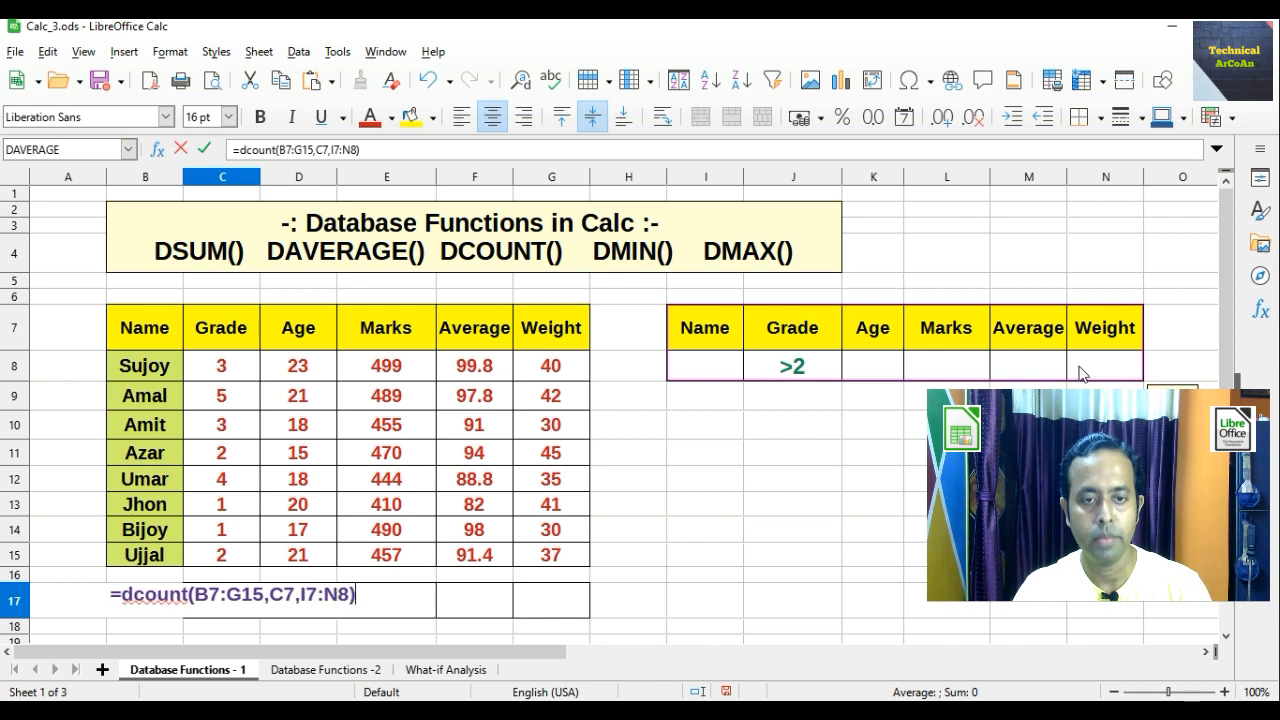
{"action": "key", "text": "Return"}
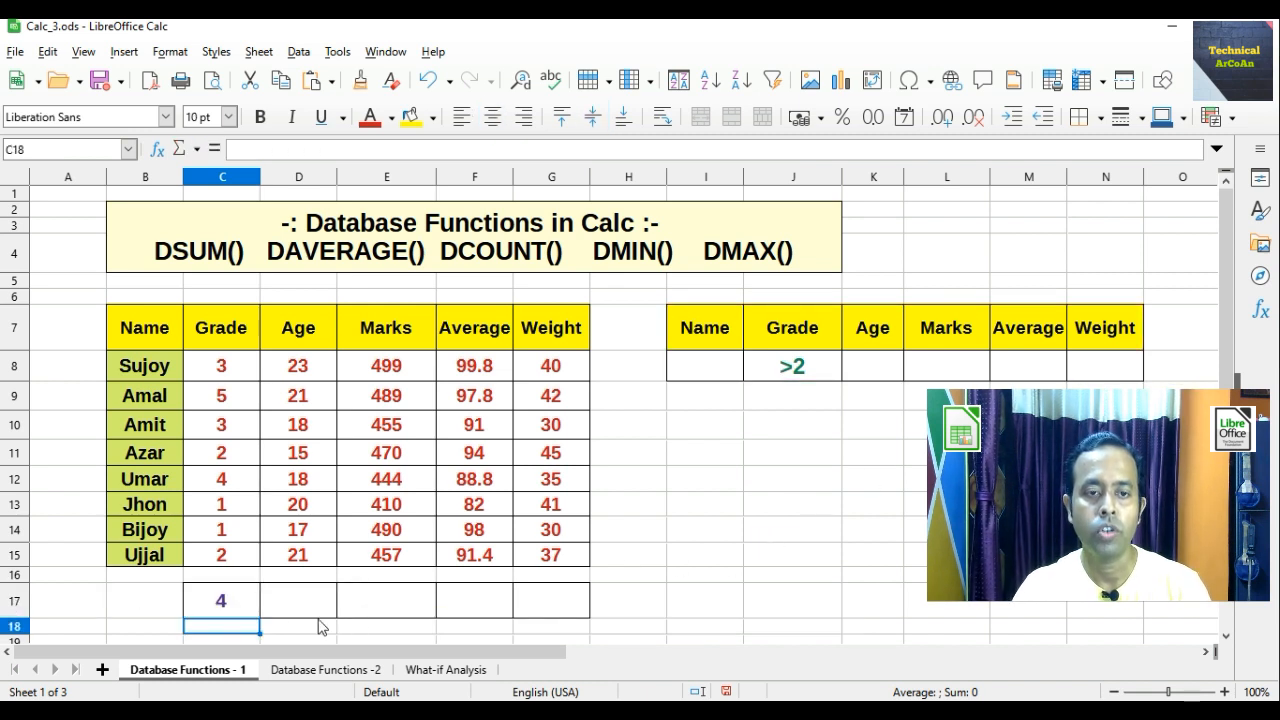
Step: Clear the DCOUNT formula in C17 and the Grade criterion in J8
{"action": "left_click", "coordinate": [229, 601]}
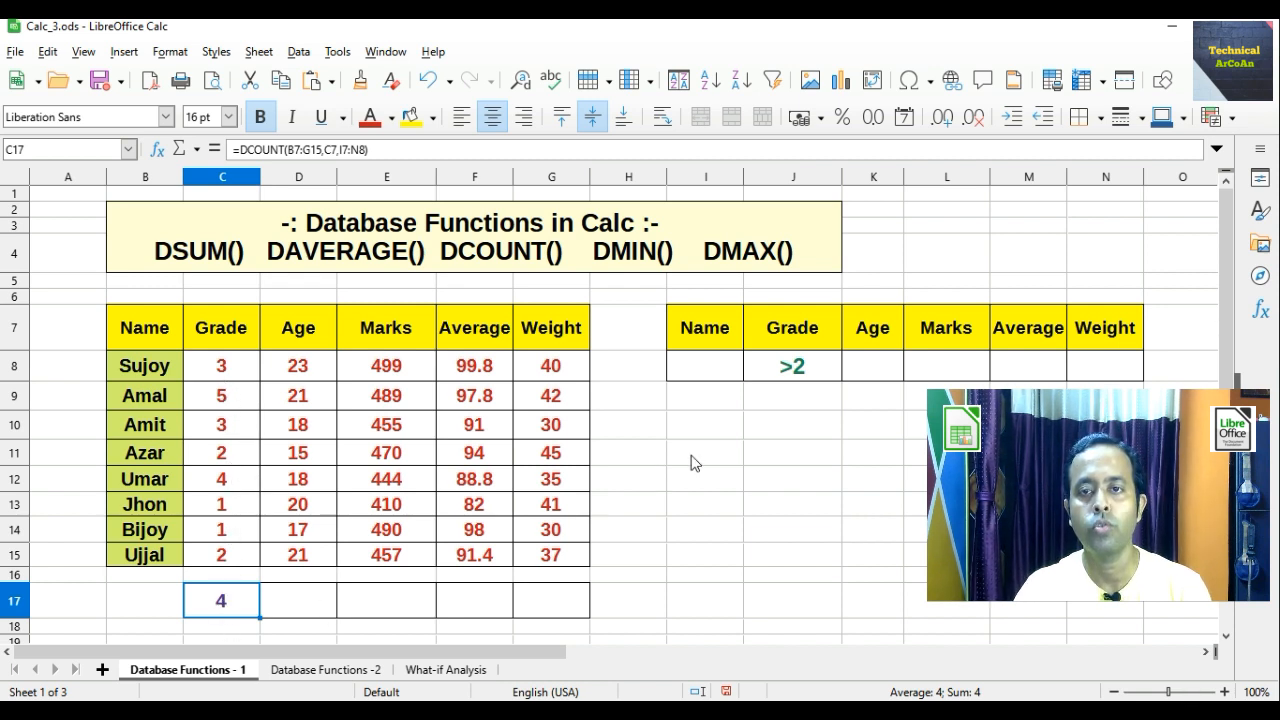
{"action": "key", "text": "Delete"}
{"action": "left_click", "coordinate": [795, 366]}
{"action": "key", "text": "Delete"}
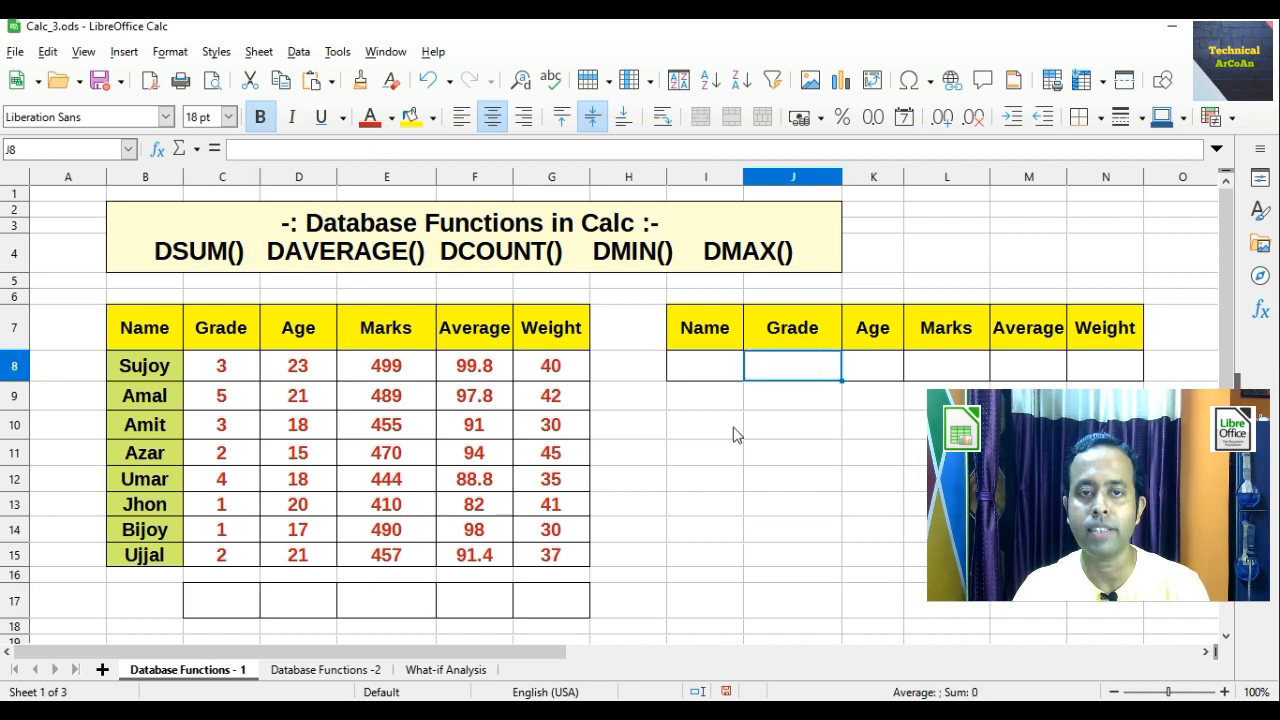
Step: Enter the criterion >0 under Age in the criteria table, in cell K8
{"action": "left_click", "coordinate": [314, 610]}
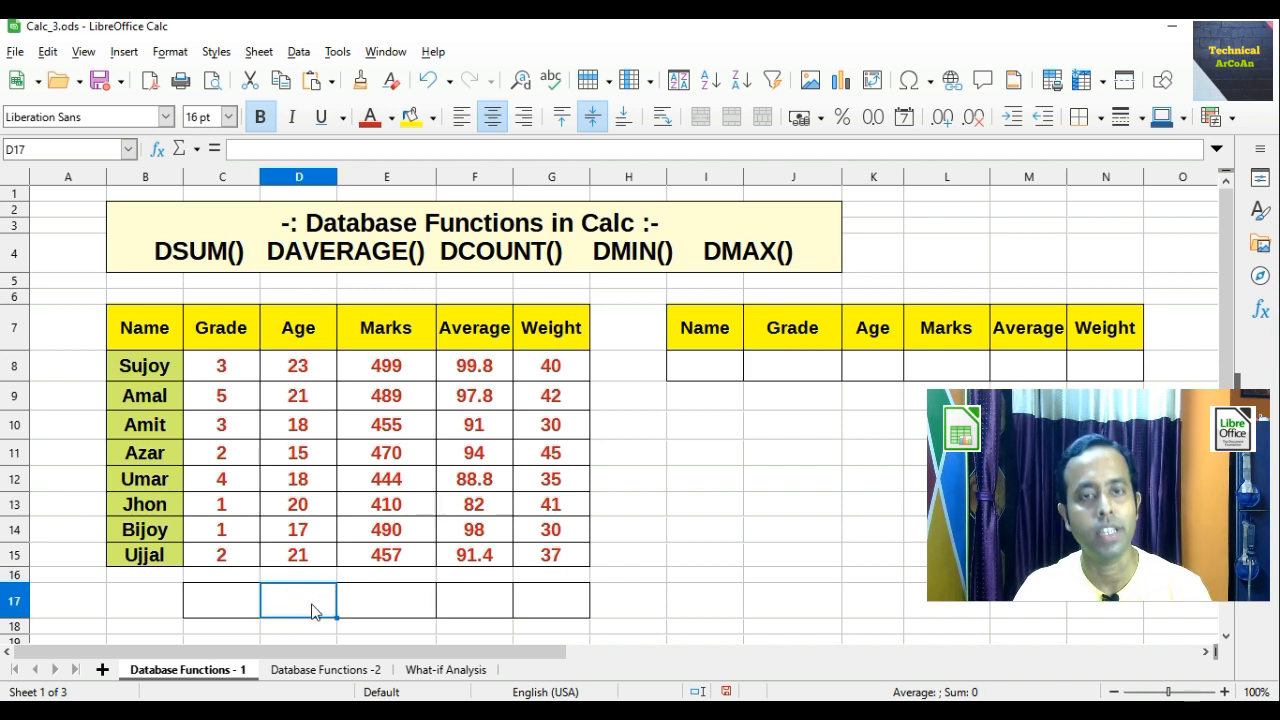
{"action": "left_click", "coordinate": [877, 366]}
{"action": "type", "text": ">0"}
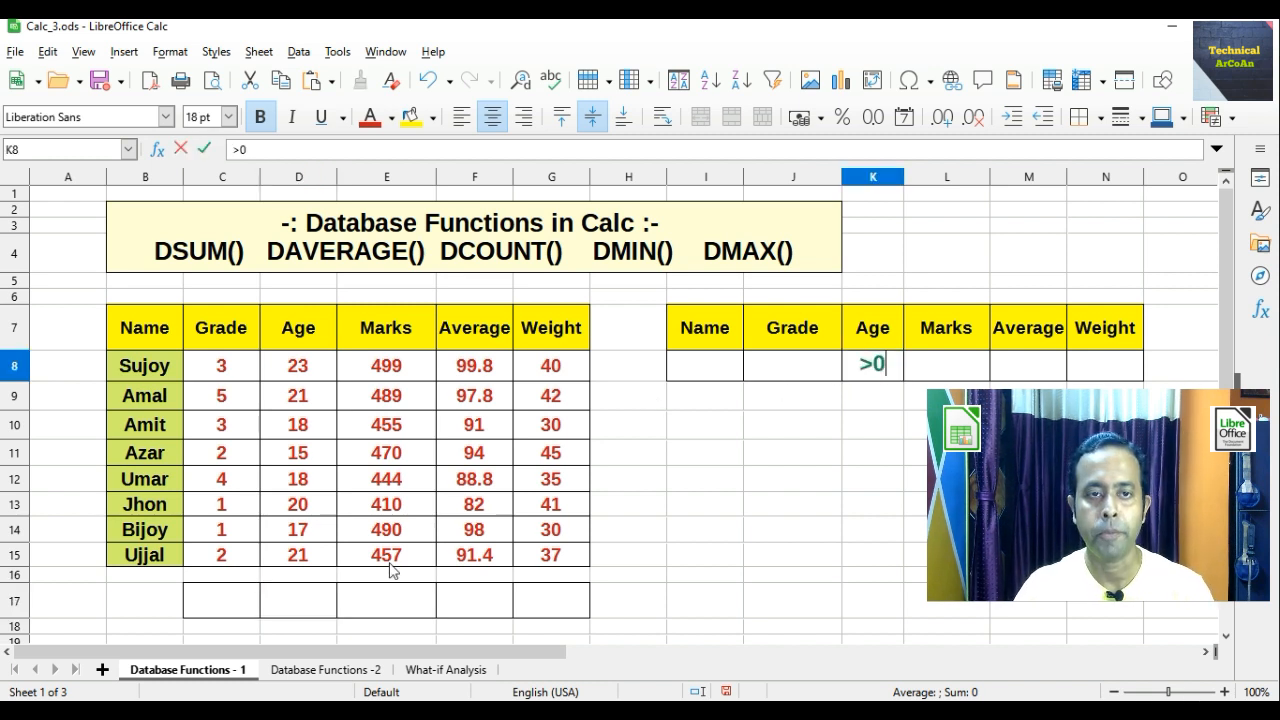
Step: In D17, find the lowest matching age with =DMIN(B7:G15,D7,I7:N8)
{"action": "left_click", "coordinate": [312, 602]}
{"action": "type", "text": "=dmin("}
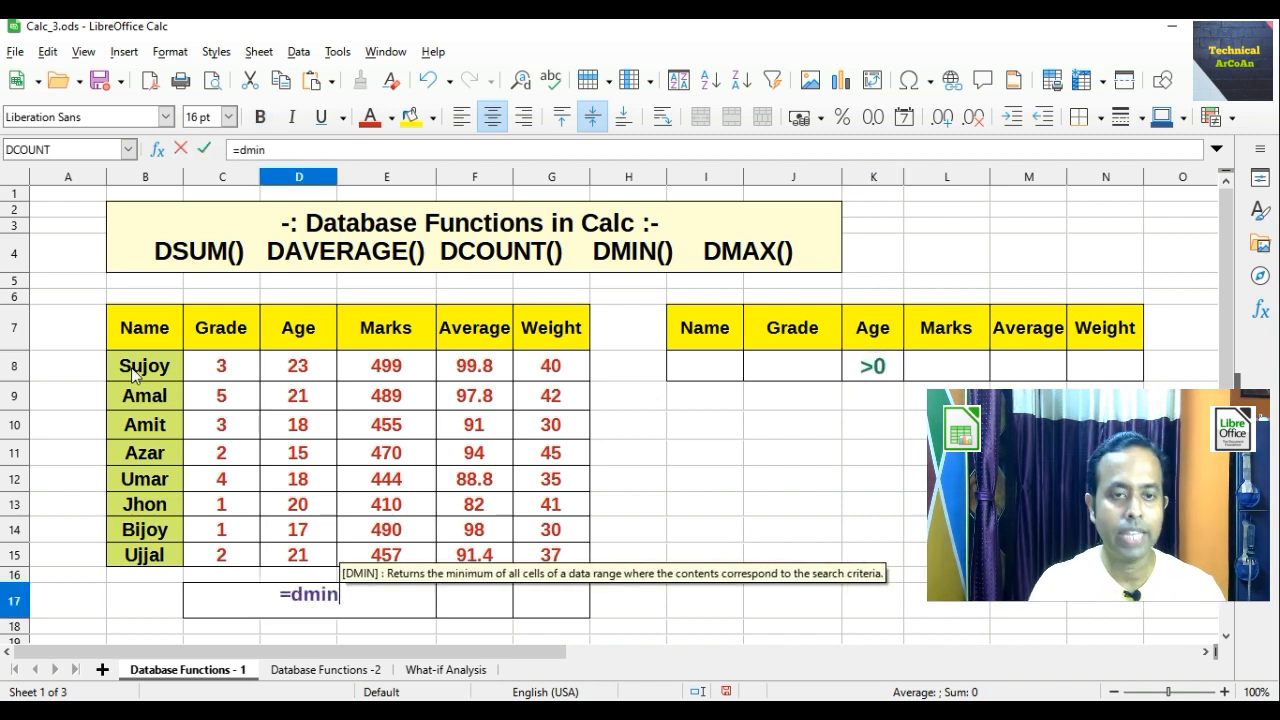
{"action": "left_click", "coordinate": [168, 345]}
{"action": "left_click_drag", "start_coordinate": [168, 345], "coordinate": [548, 556]}
{"action": "type", "text": ","}
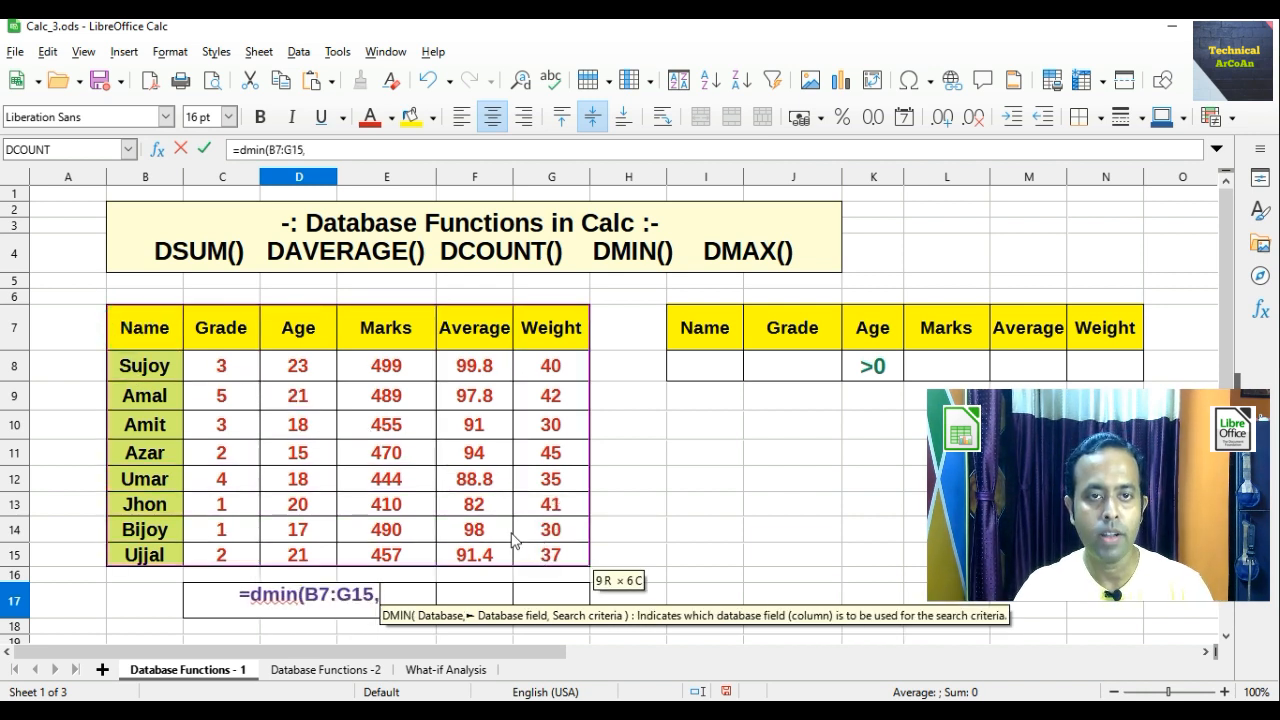
{"action": "left_click", "coordinate": [314, 335]}
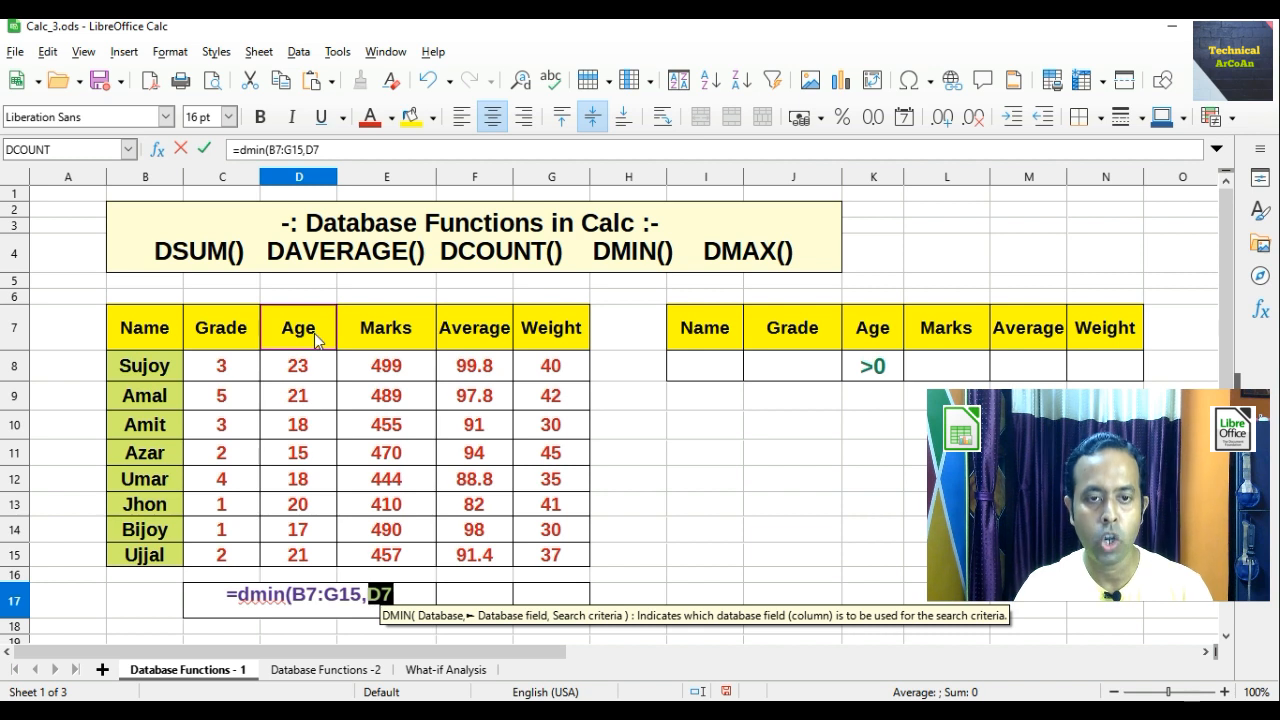
{"action": "type", "text": ","}
{"action": "left_click_drag", "start_coordinate": [726, 334], "coordinate": [1087, 378]}
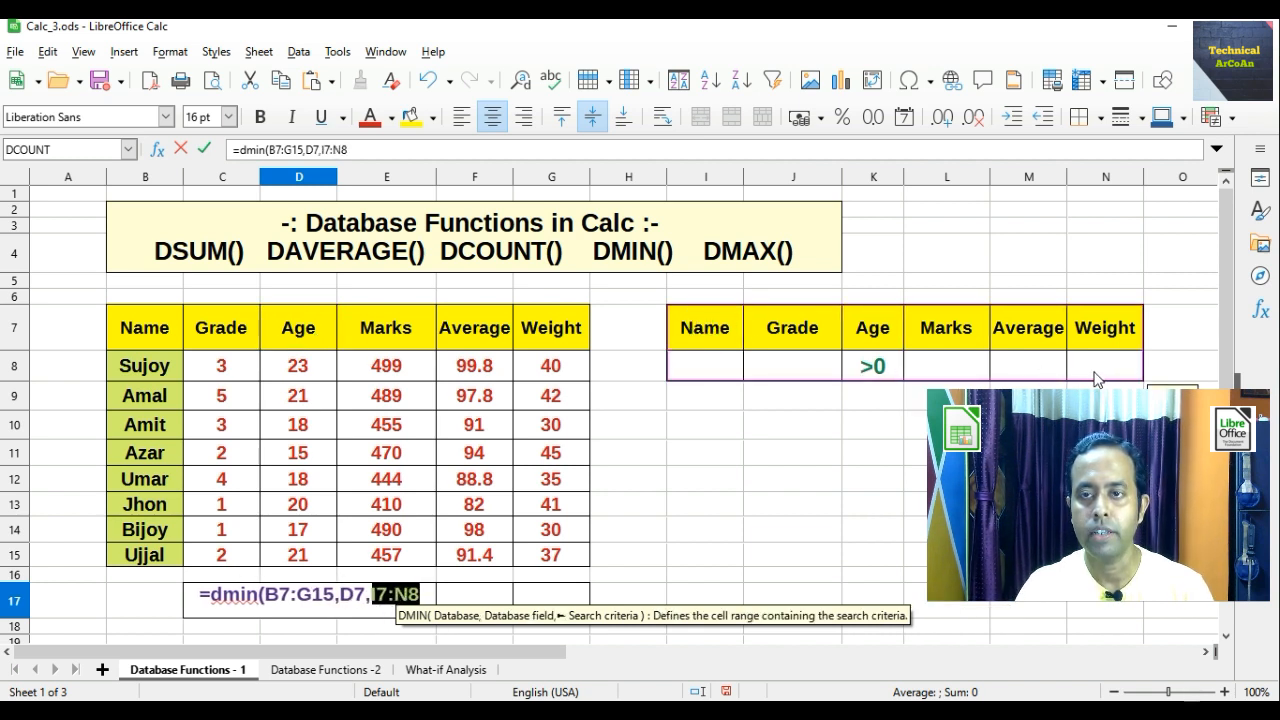
{"action": "type", "text": ")"}
{"action": "key", "text": "Return"}
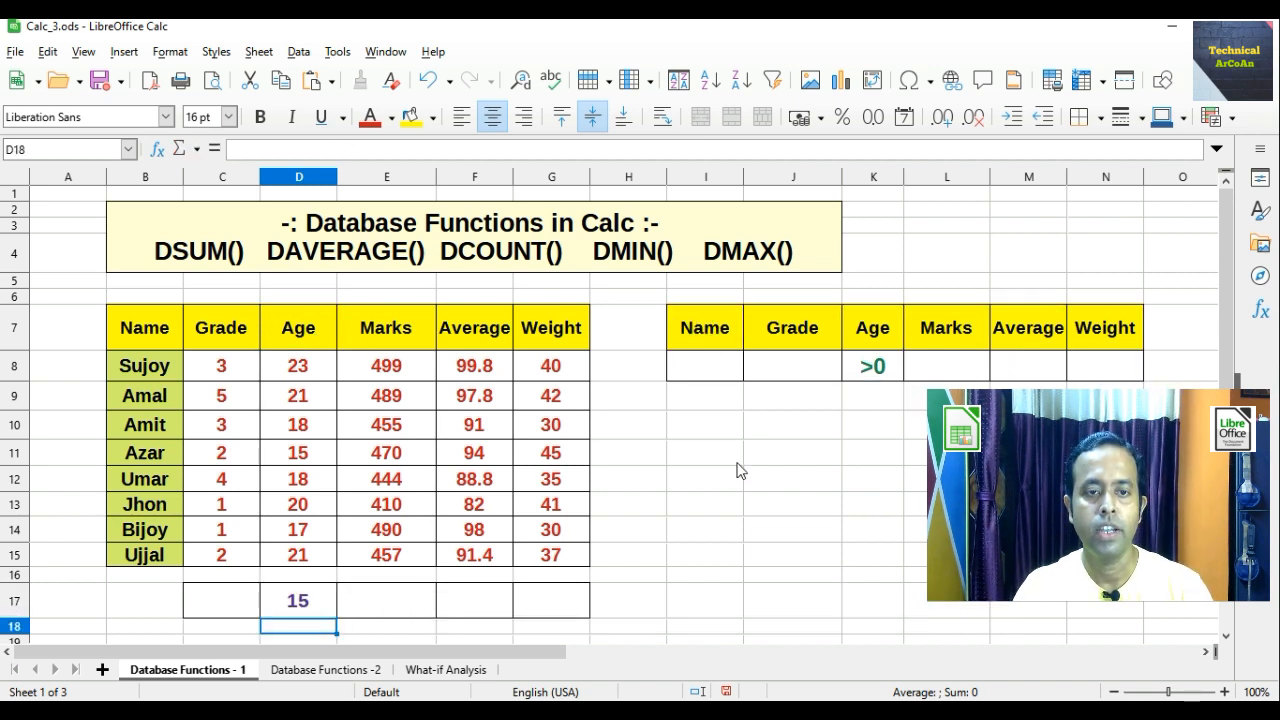
Step: Clear the DMIN formula in D17 and the Age criterion in K8
{"action": "left_click", "coordinate": [326, 606]}
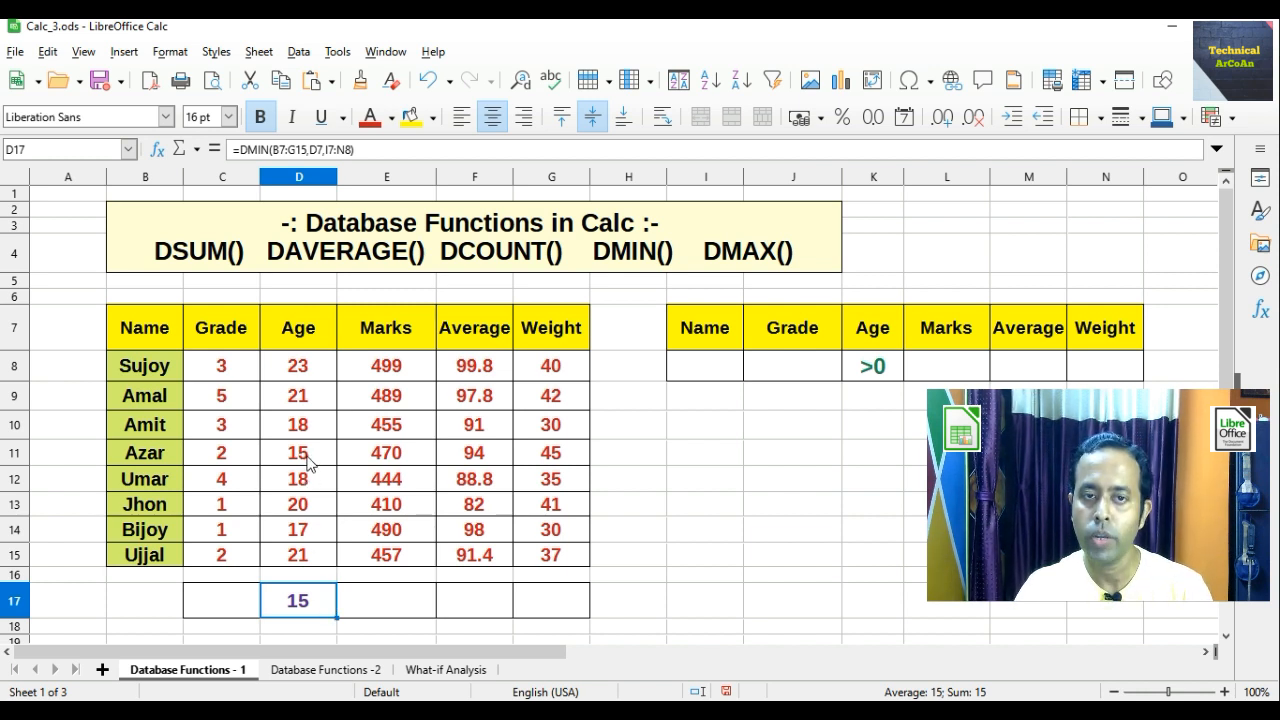
{"action": "key", "text": "Delete"}
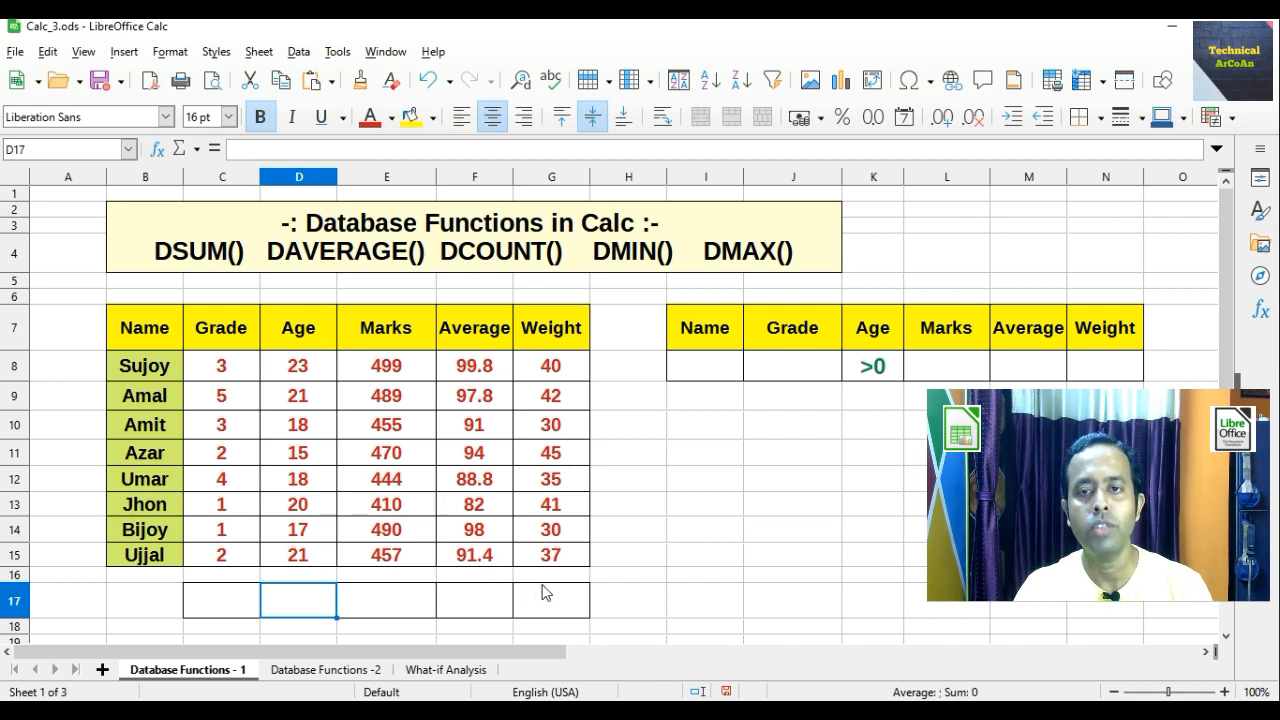
{"action": "left_click", "coordinate": [887, 379]}
{"action": "key", "text": "Delete"}
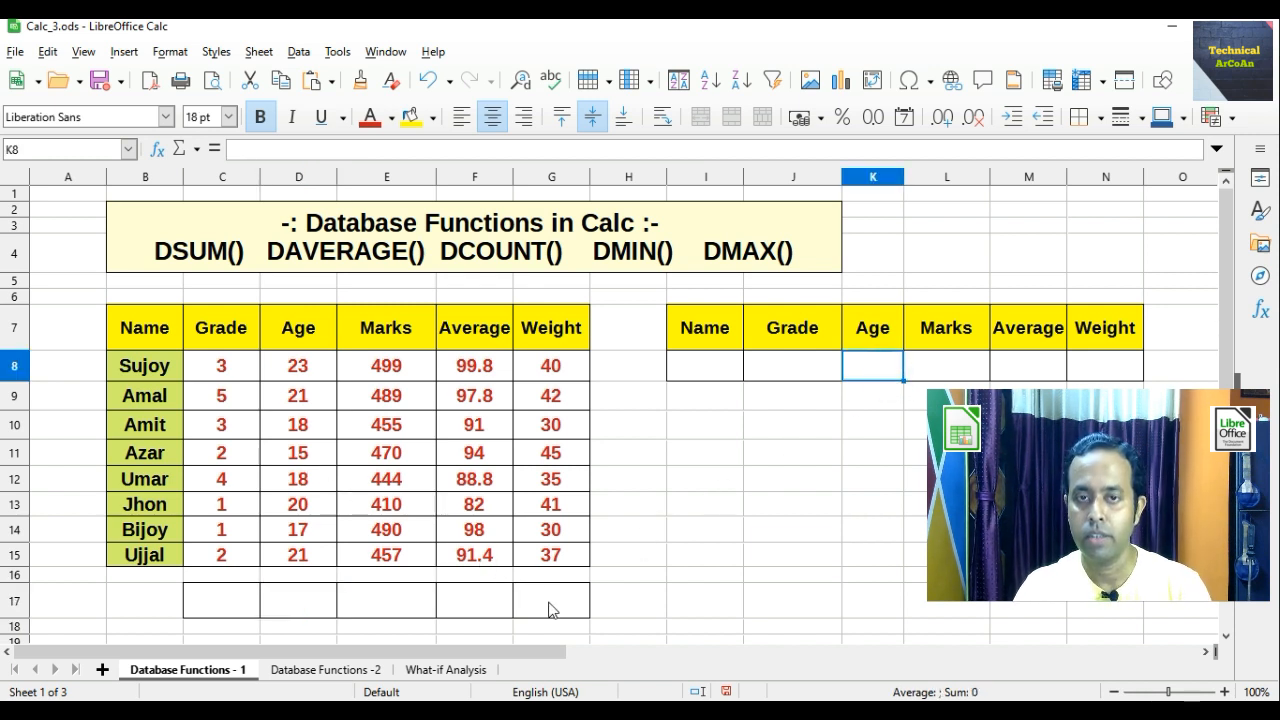
Step: Enter the criterion >0 under Weight in the criteria table, in cell N8
{"action": "left_click", "coordinate": [550, 610]}
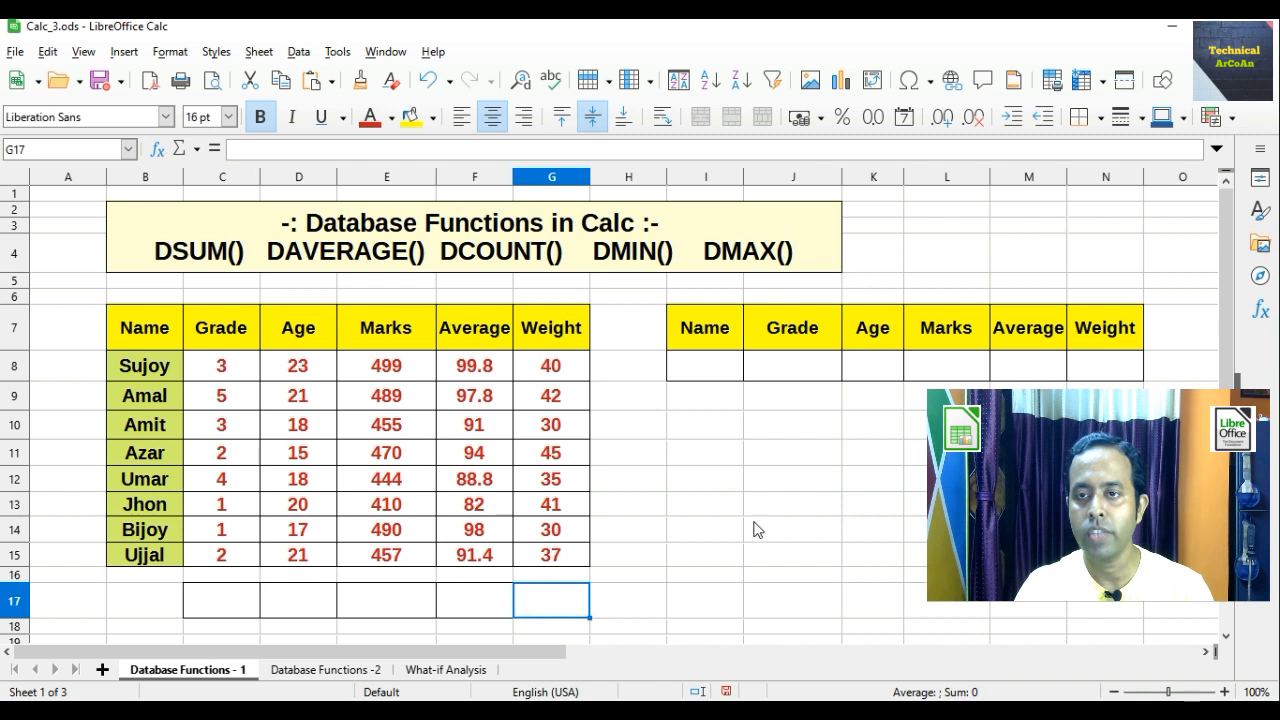
{"action": "left_click", "coordinate": [1092, 372]}
{"action": "type", "text": ">"}
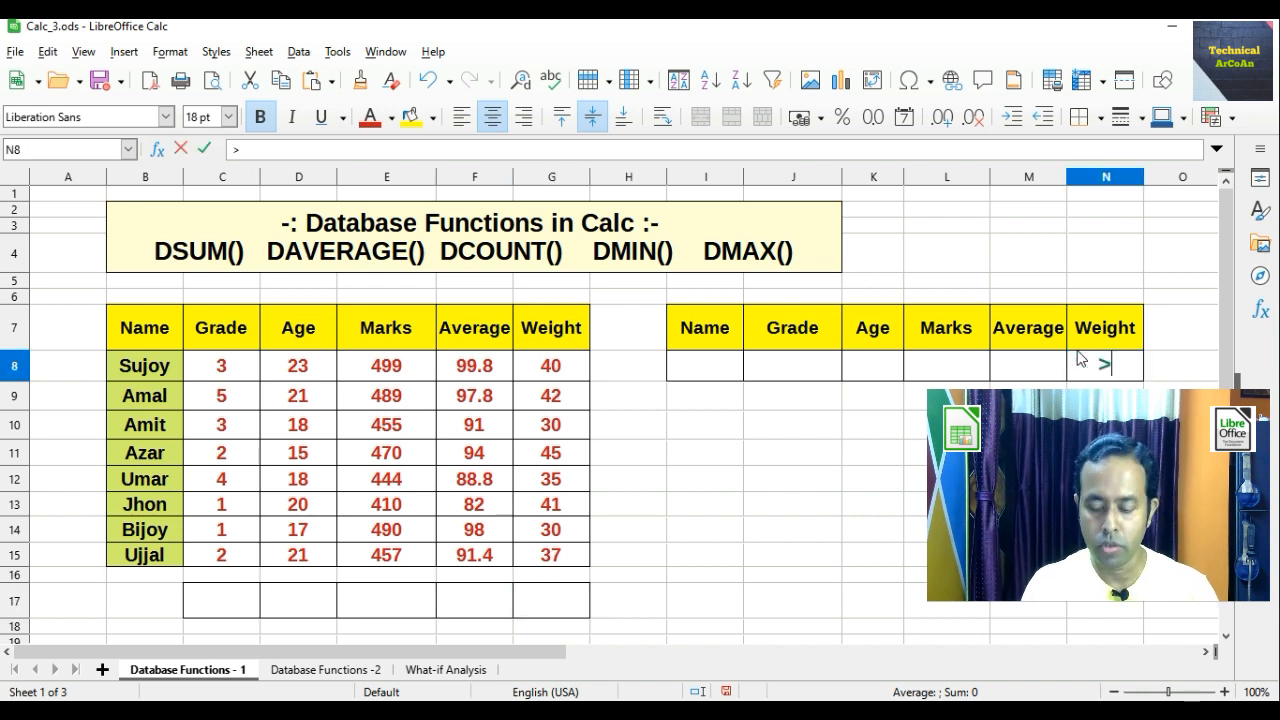
{"action": "type", "text": "0"}
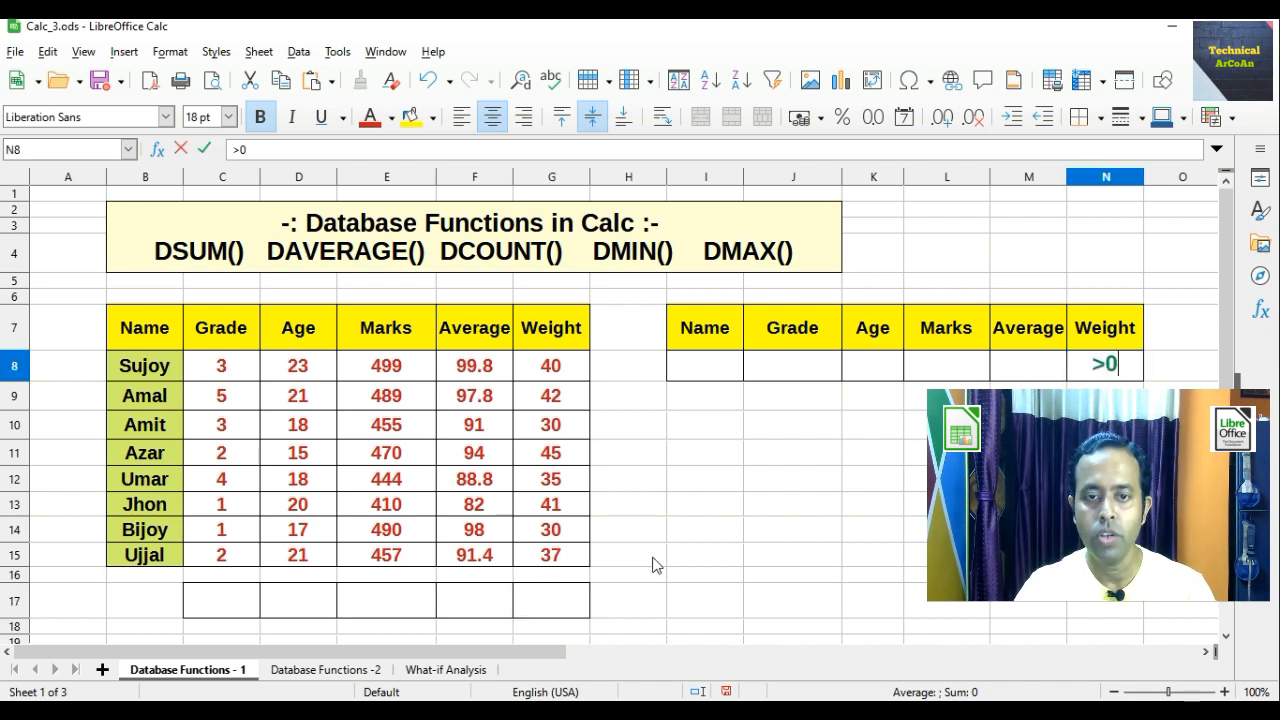
Step: In G17, find the highest matching weight with =DMAX(B7:G15,G7,I7:N8)
{"action": "left_click", "coordinate": [561, 600]}
{"action": "type", "text": "="}
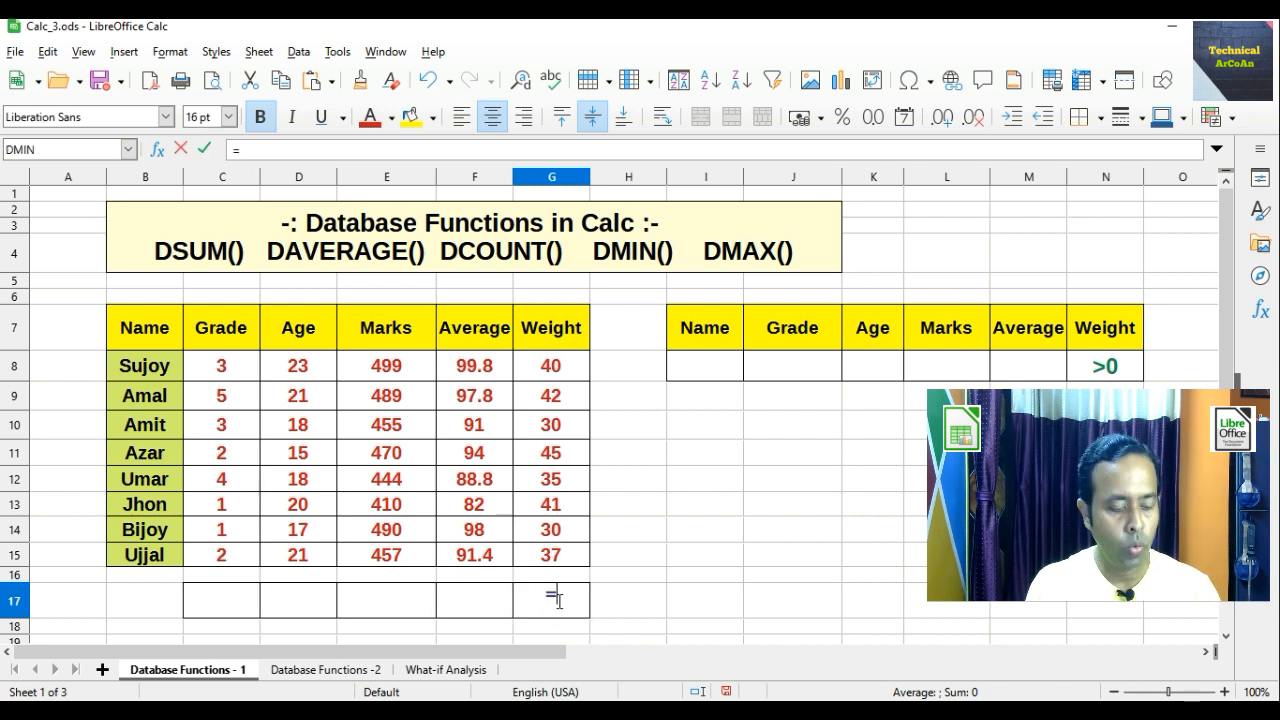
{"action": "type", "text": "dmax("}
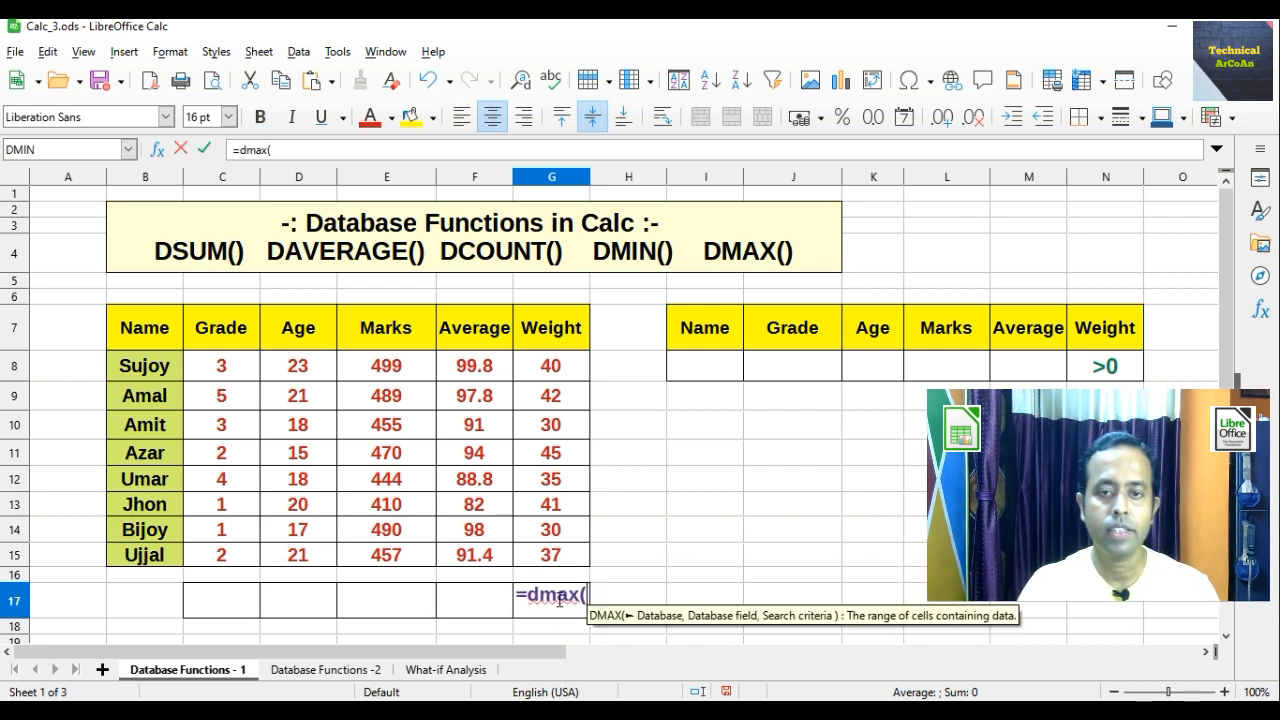
{"action": "left_click_drag", "start_coordinate": [140, 330], "coordinate": [571, 548]}
{"action": "type", "text": ","}
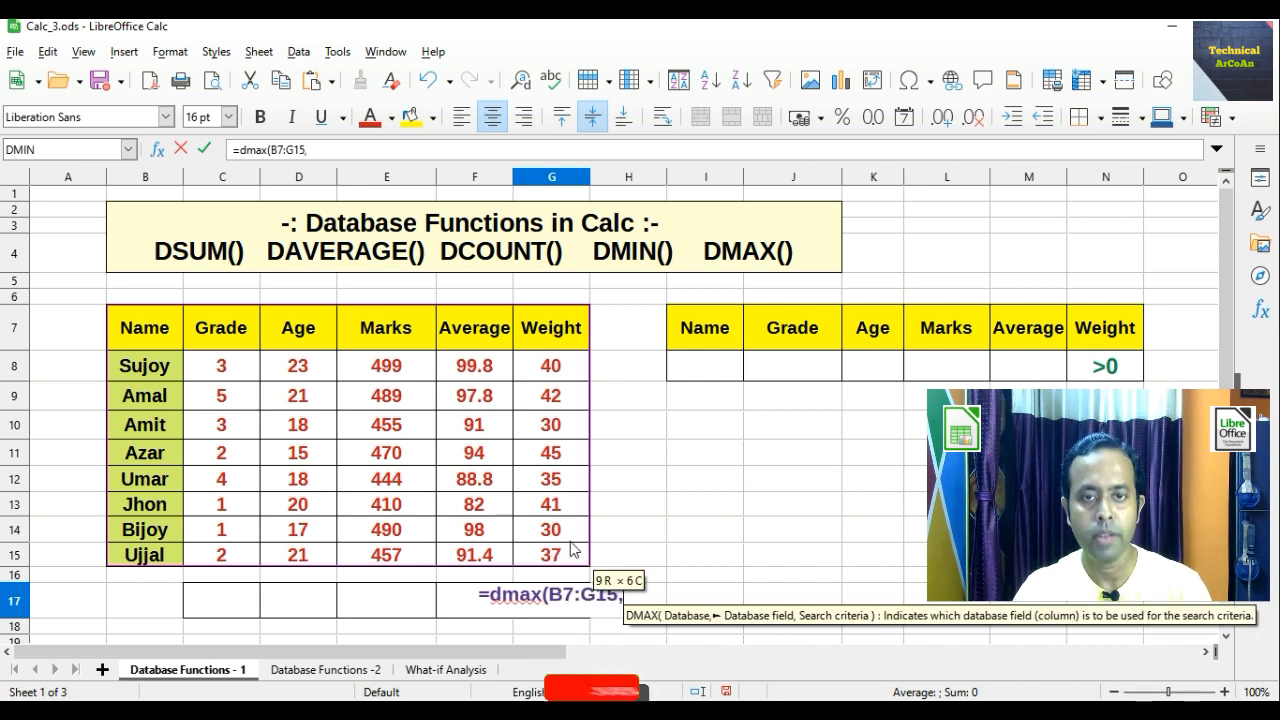
{"action": "left_click", "coordinate": [557, 335]}
{"action": "type", "text": ","}
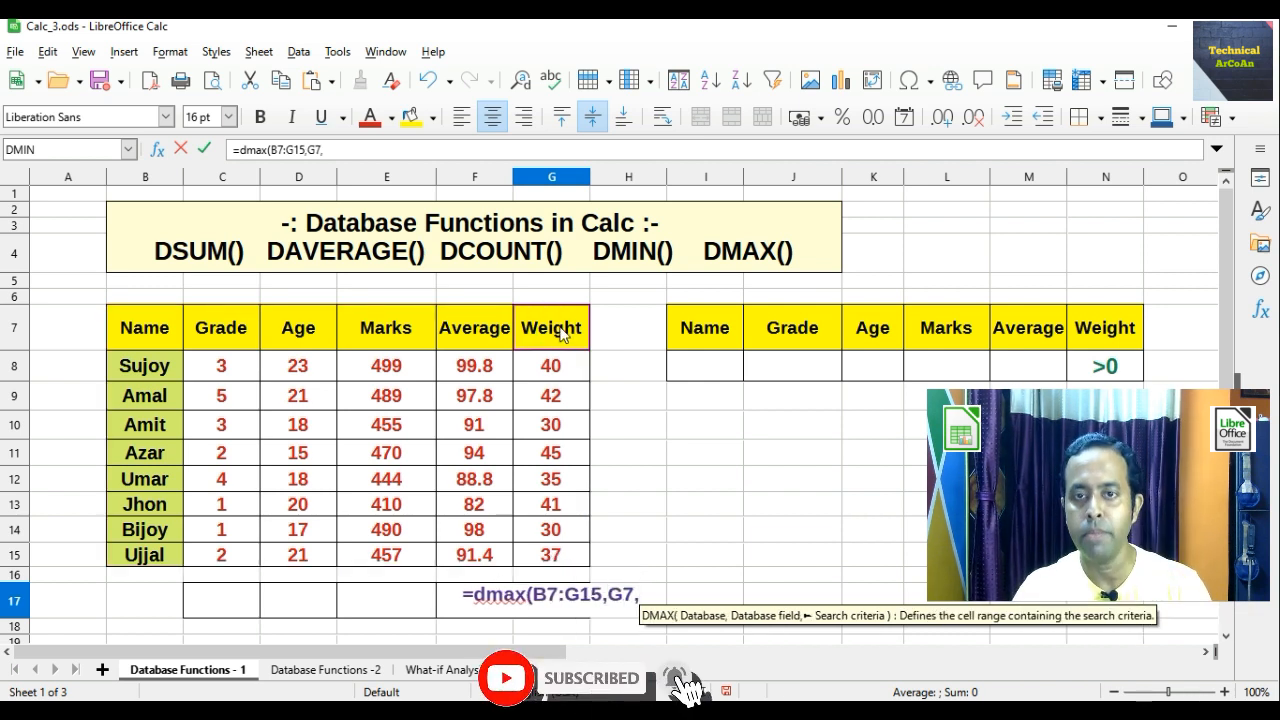
{"action": "left_click_drag", "start_coordinate": [703, 328], "coordinate": [1097, 367]}
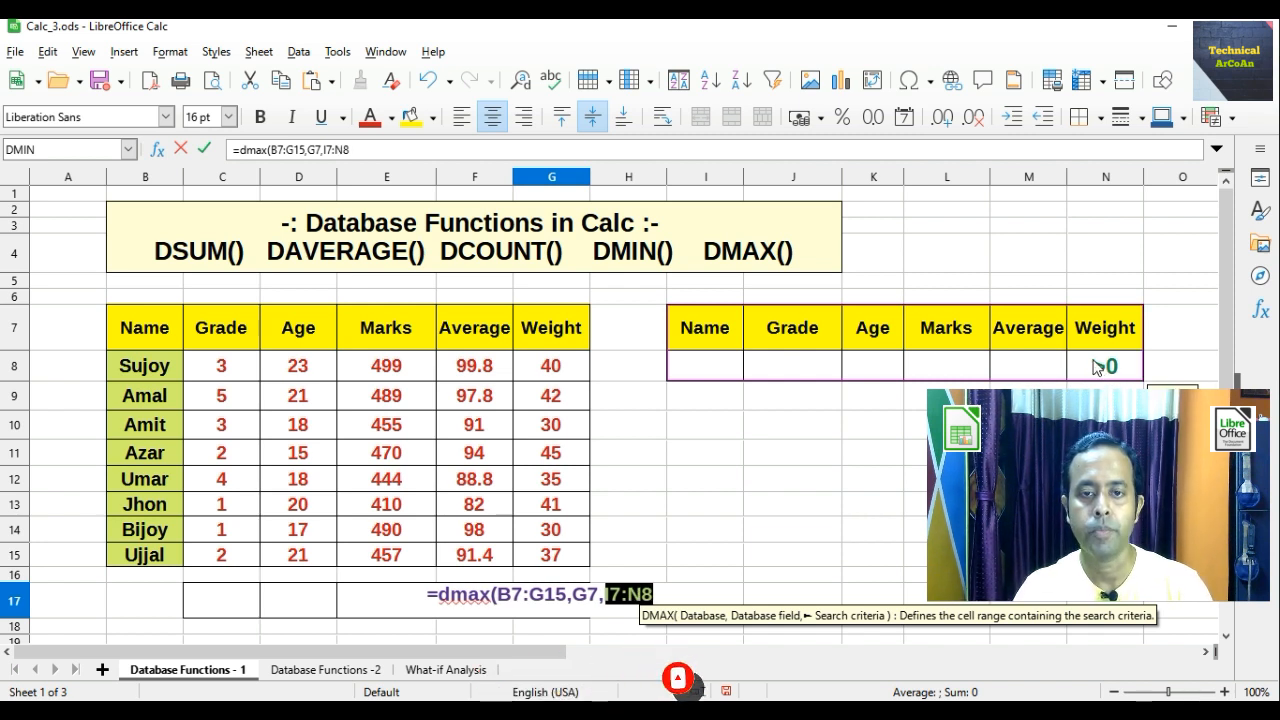
{"action": "type", "text": ")"}
{"action": "key", "text": "Return"}
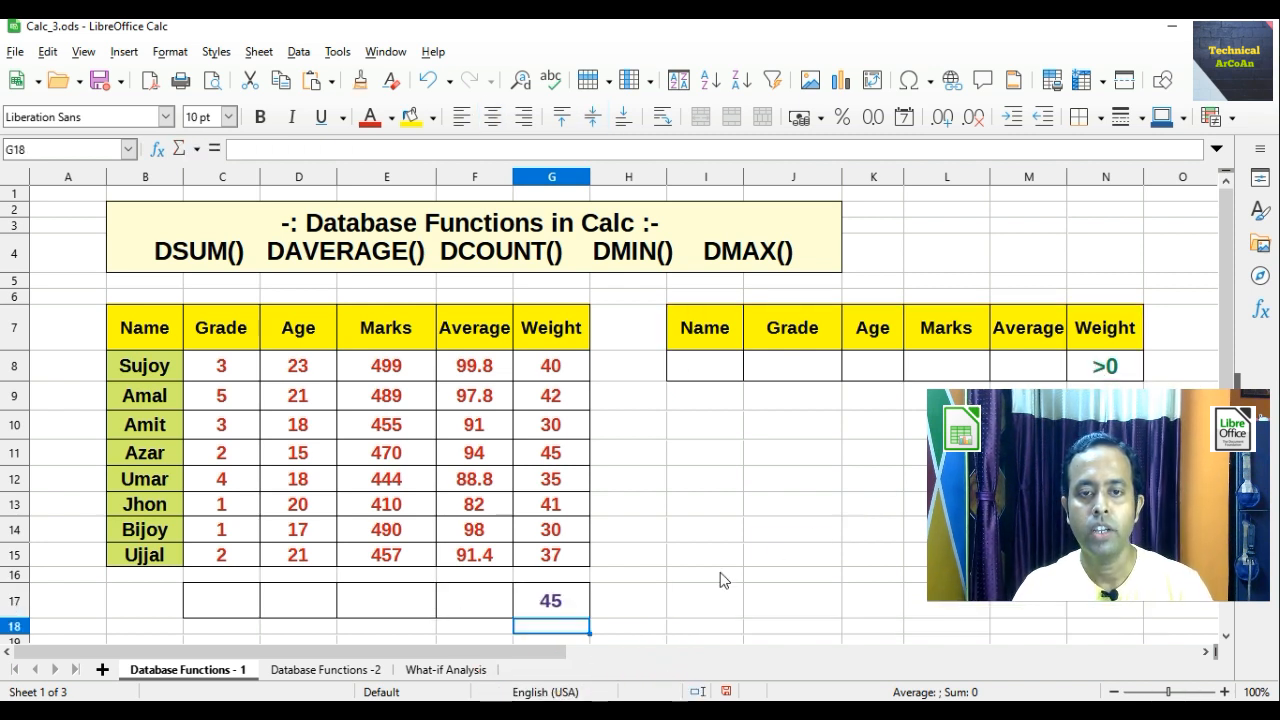
{"action": "left_click", "coordinate": [571, 606]}
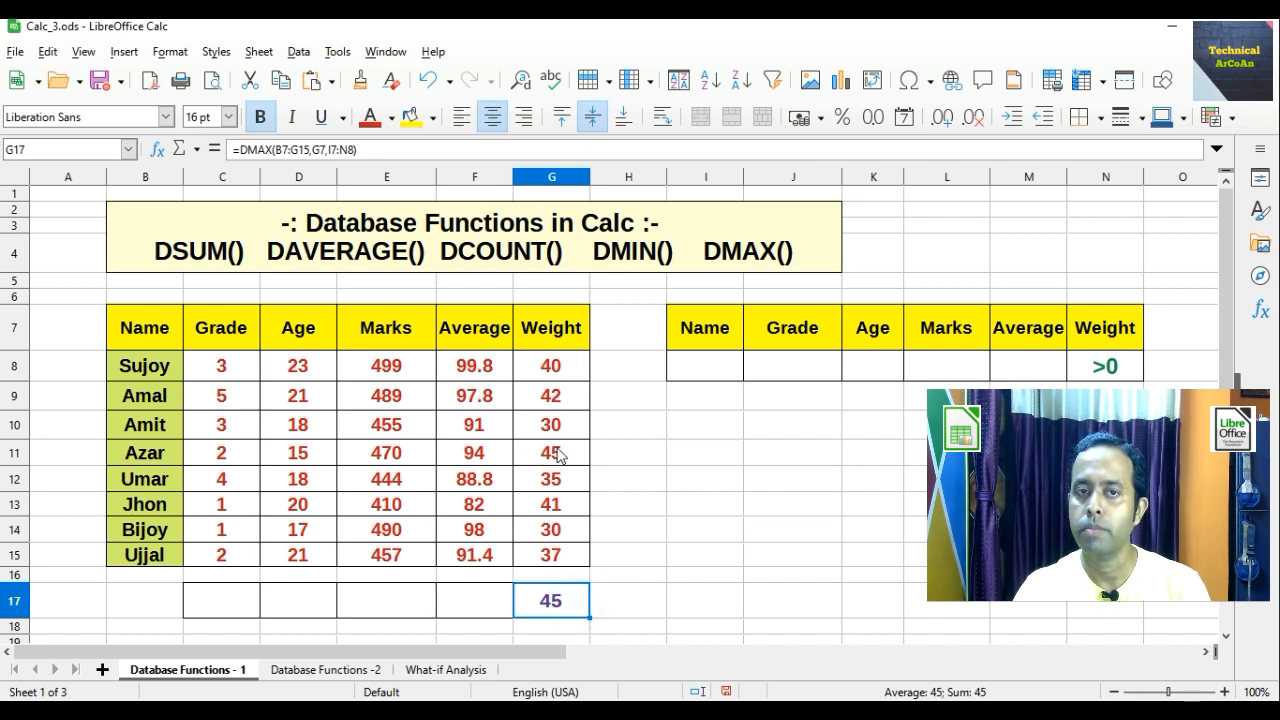
{"action": "left_click", "coordinate": [719, 473]}
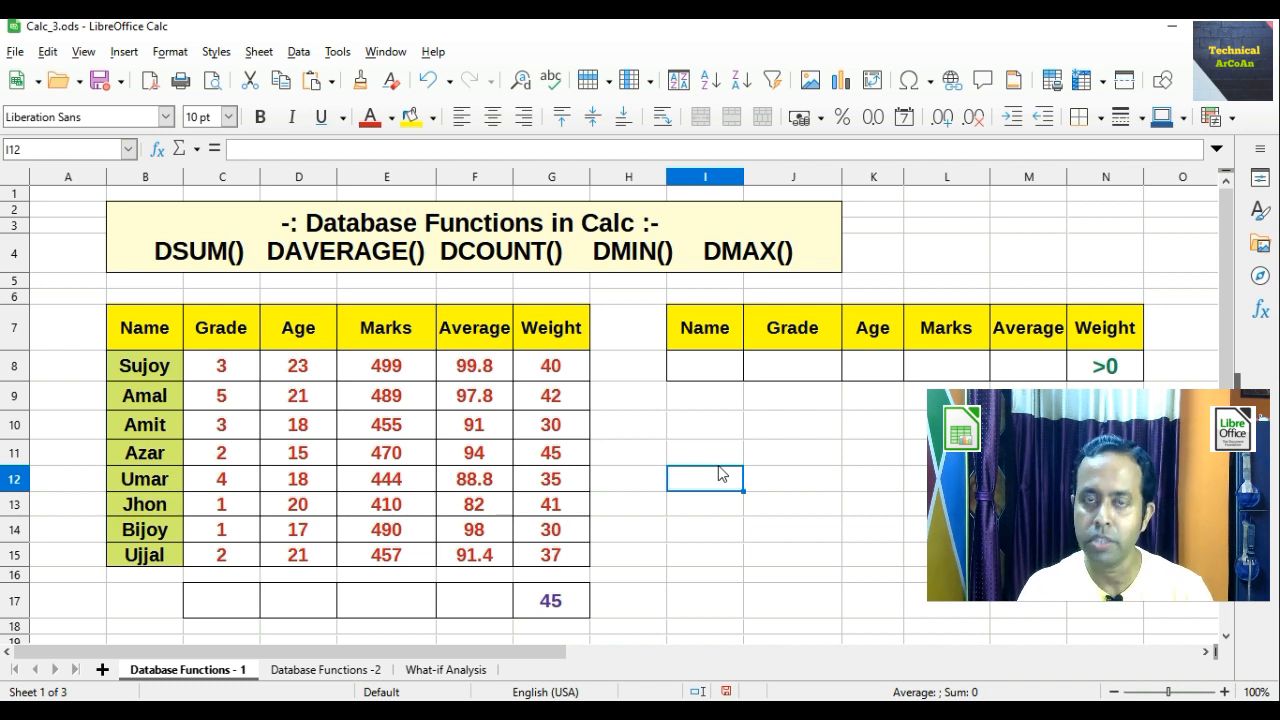
Step: On the Database Functions -2 sheet, enter the criterion >2 under Grade in the criteria table, in cell I8
{"action": "left_click", "coordinate": [356, 672]}
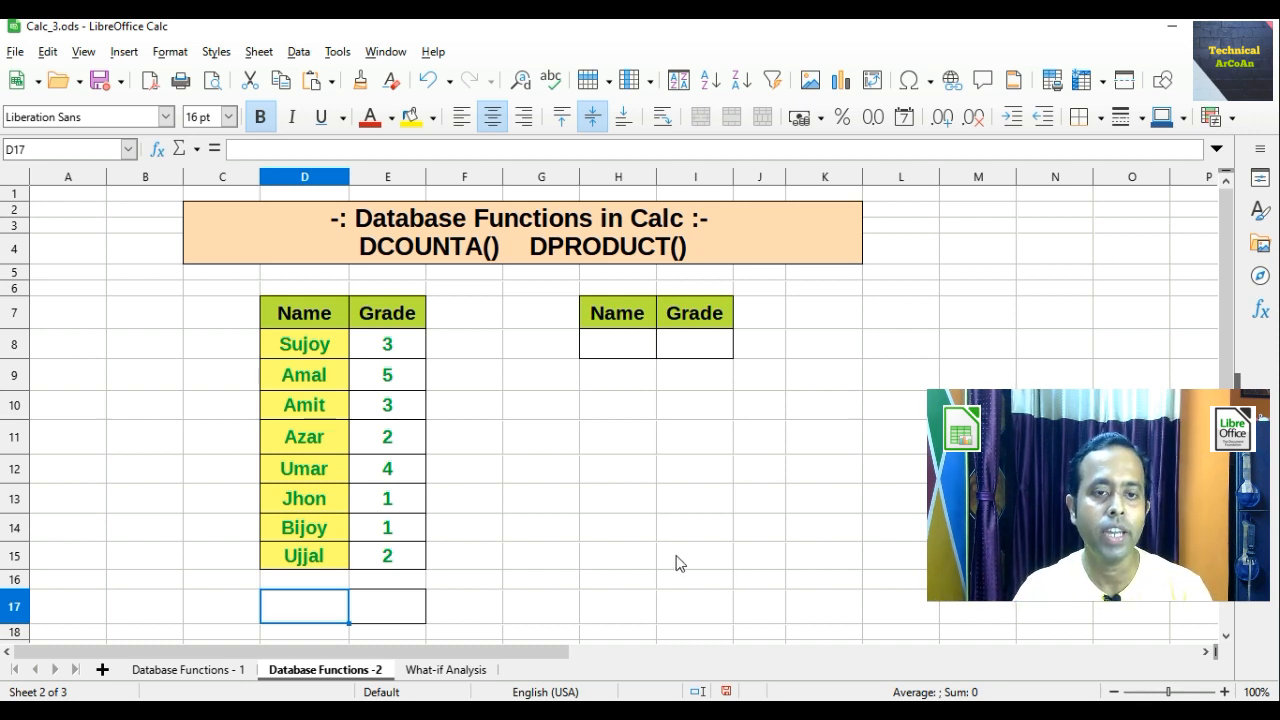
{"action": "left_click", "coordinate": [331, 617]}
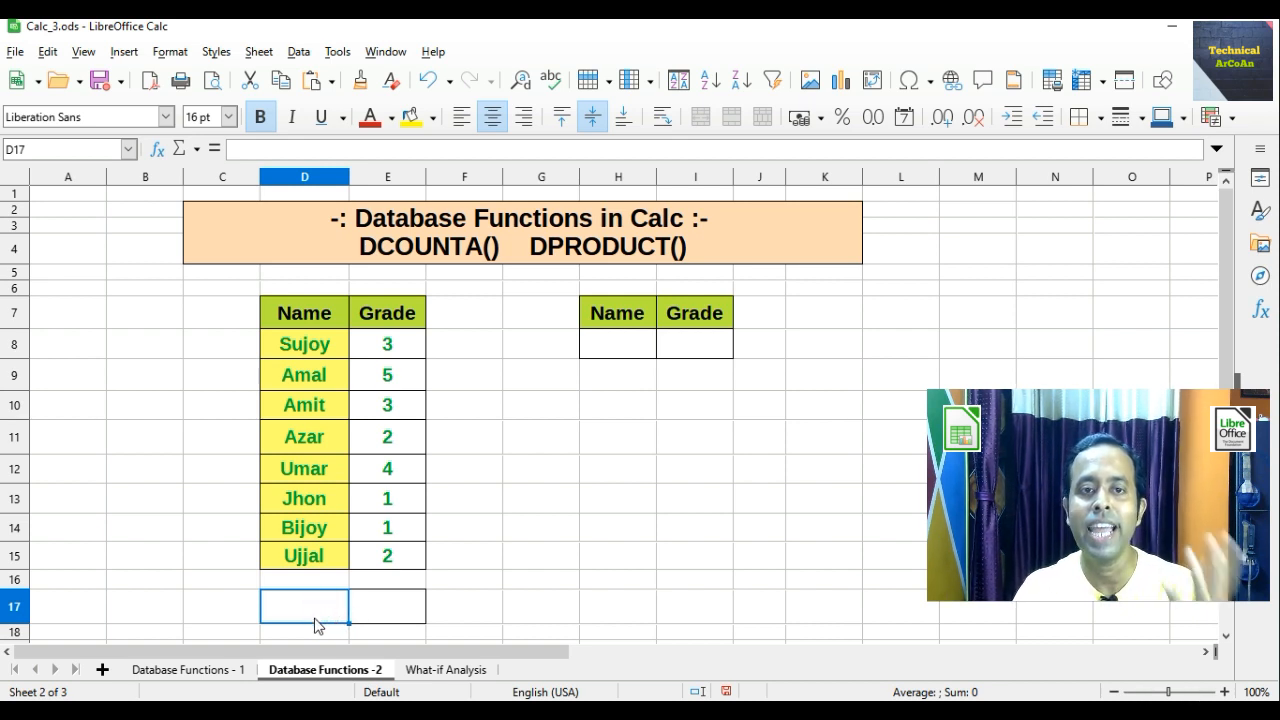
{"action": "left_click", "coordinate": [716, 346]}
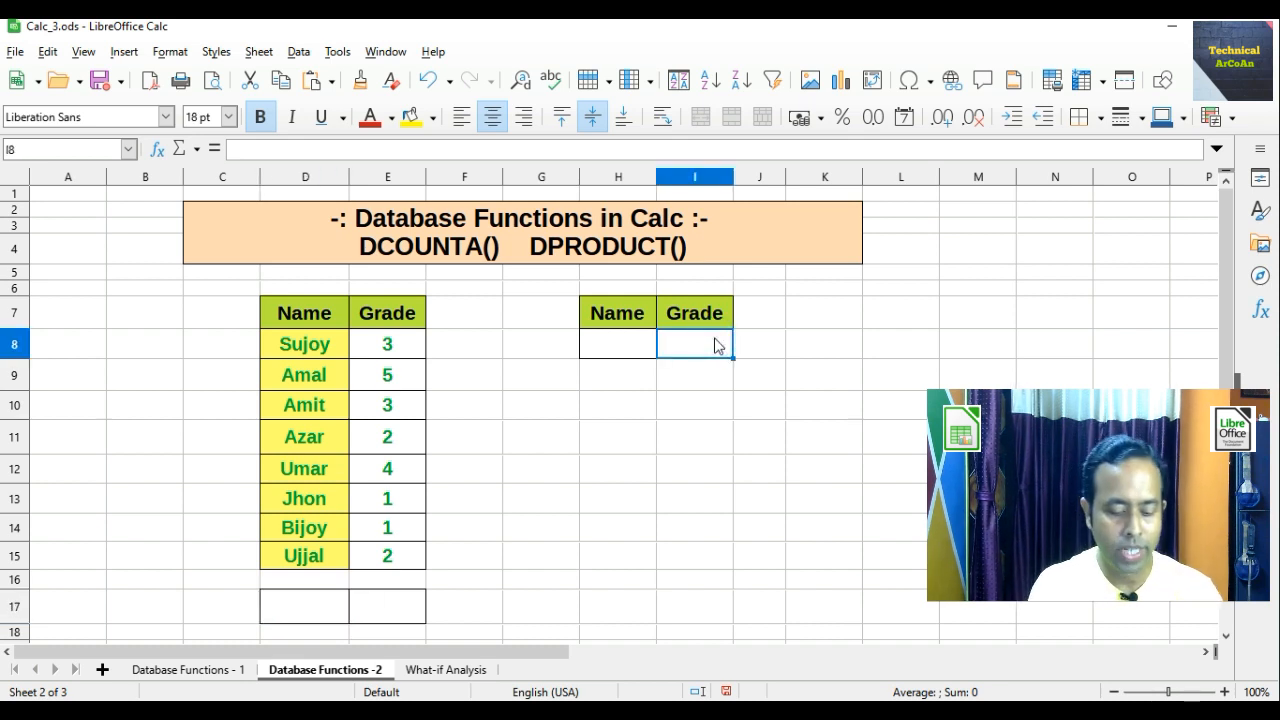
{"action": "type", "text": ">2"}
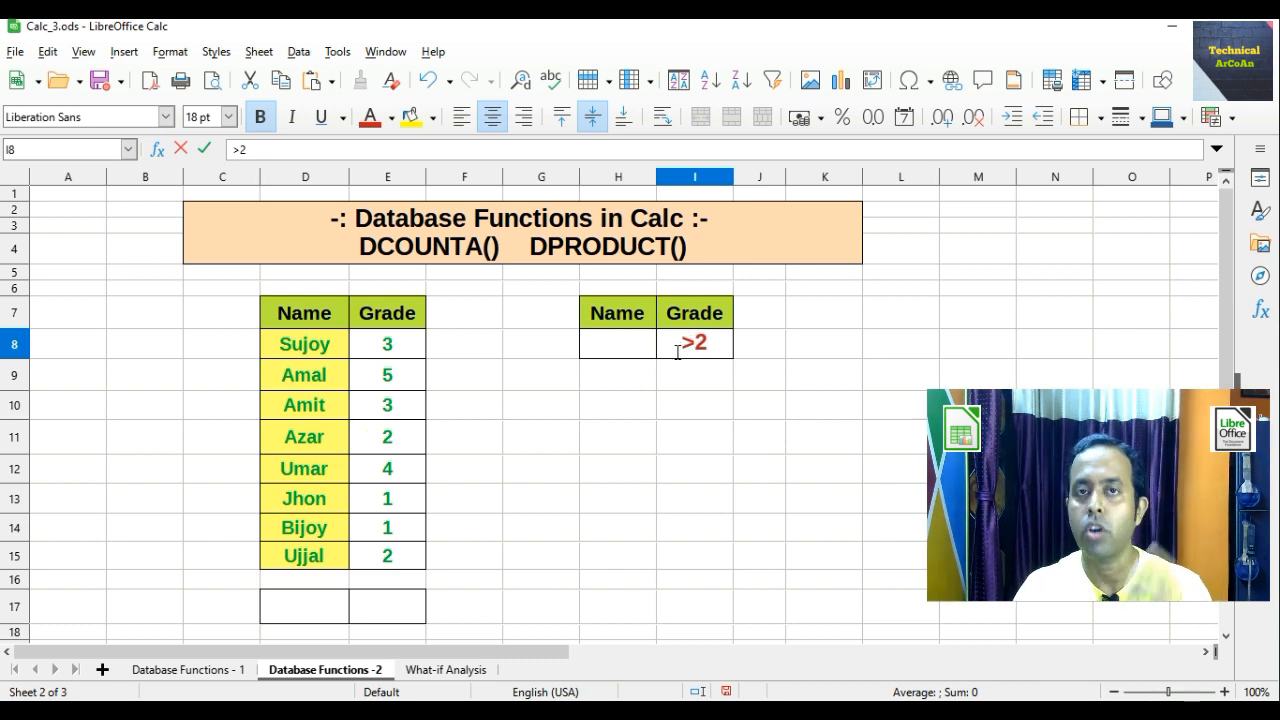
Step: In D17, count the names that meet the grade criterion with =DCOUNTA(D7:E15,D7,H7:I8)
{"action": "left_click", "coordinate": [323, 618]}
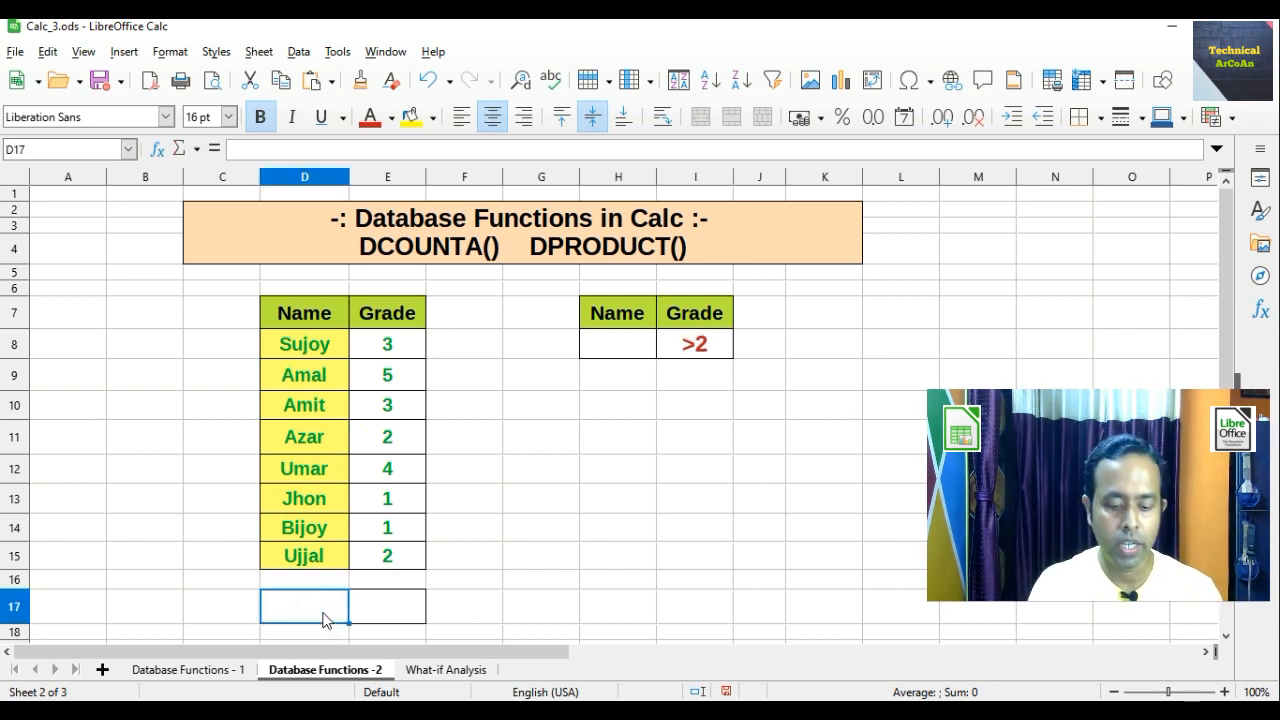
{"action": "type", "text": "="}
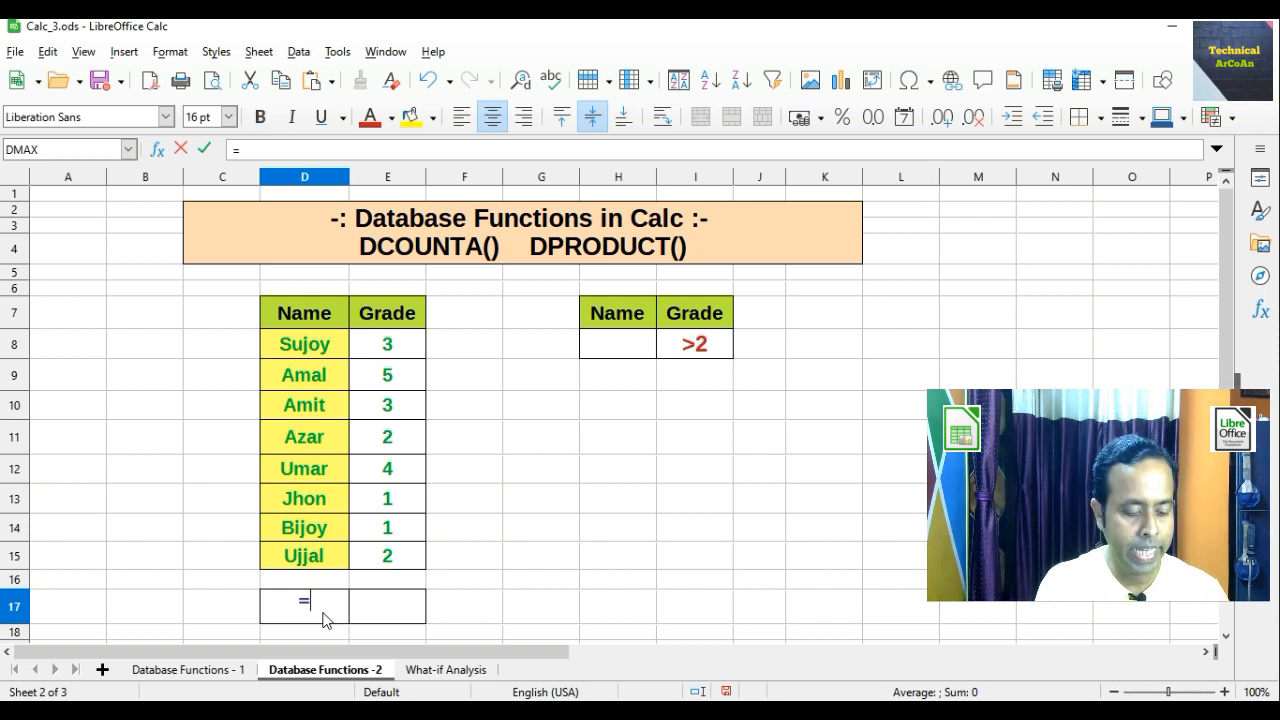
{"action": "type", "text": "dcounta("}
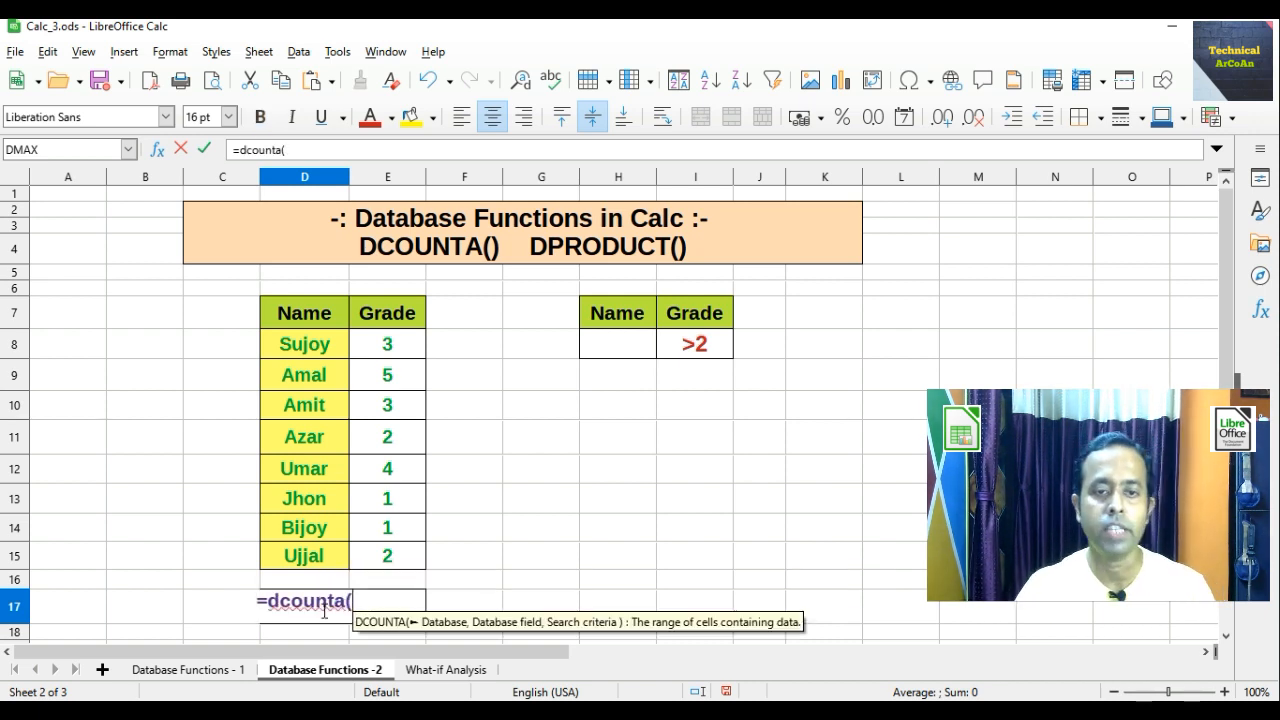
{"action": "left_click_drag", "start_coordinate": [288, 316], "coordinate": [402, 564]}
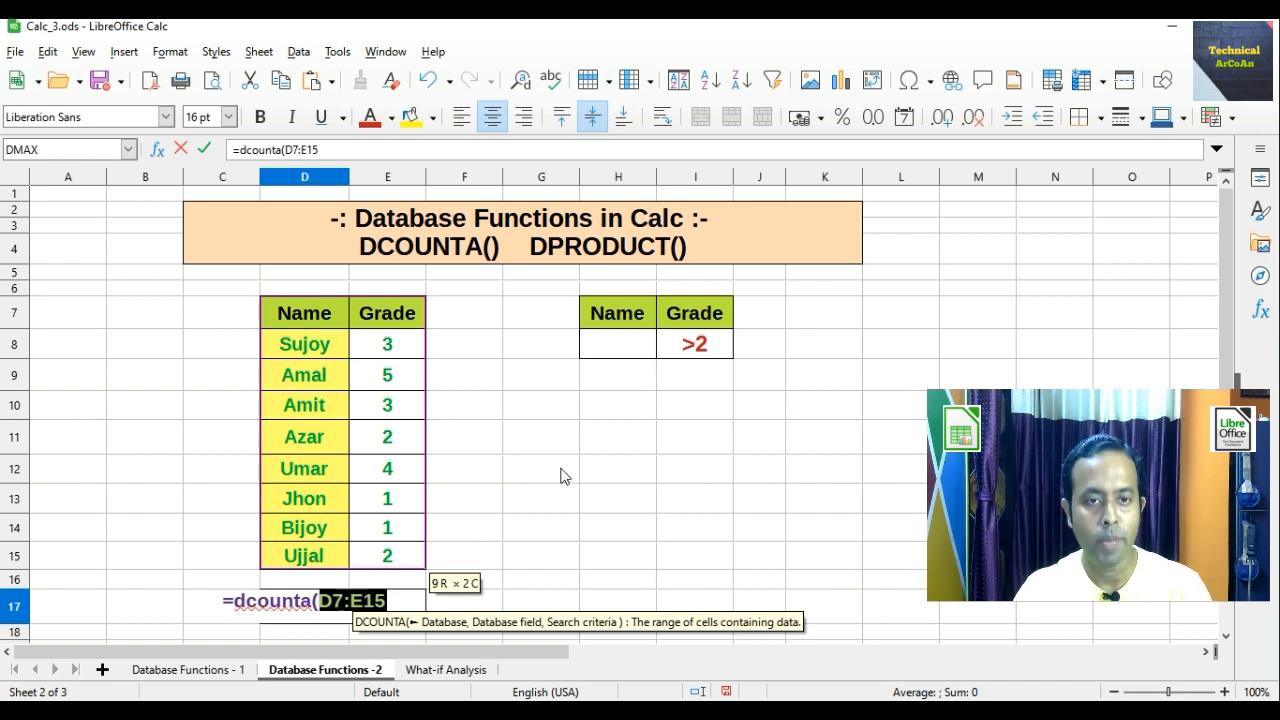
{"action": "type", "text": ","}
{"action": "left_click", "coordinate": [318, 316]}
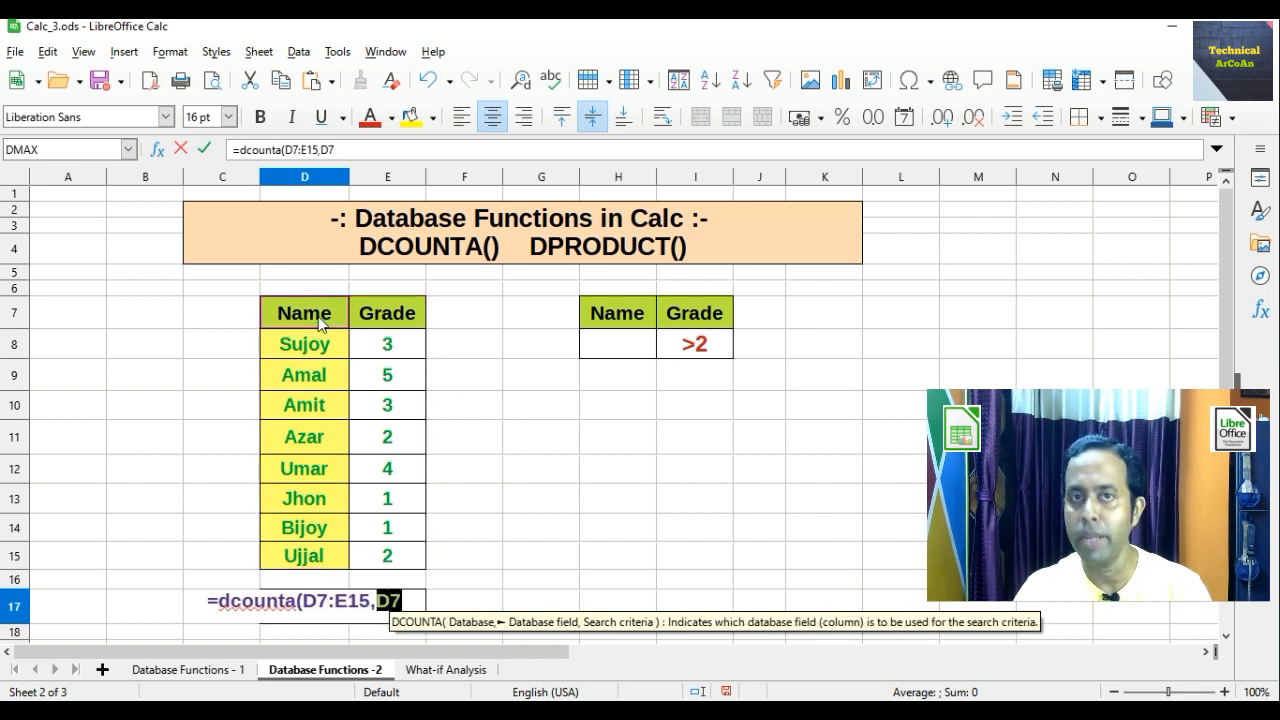
{"action": "type", "text": ","}
{"action": "left_click_drag", "start_coordinate": [604, 322], "coordinate": [712, 360]}
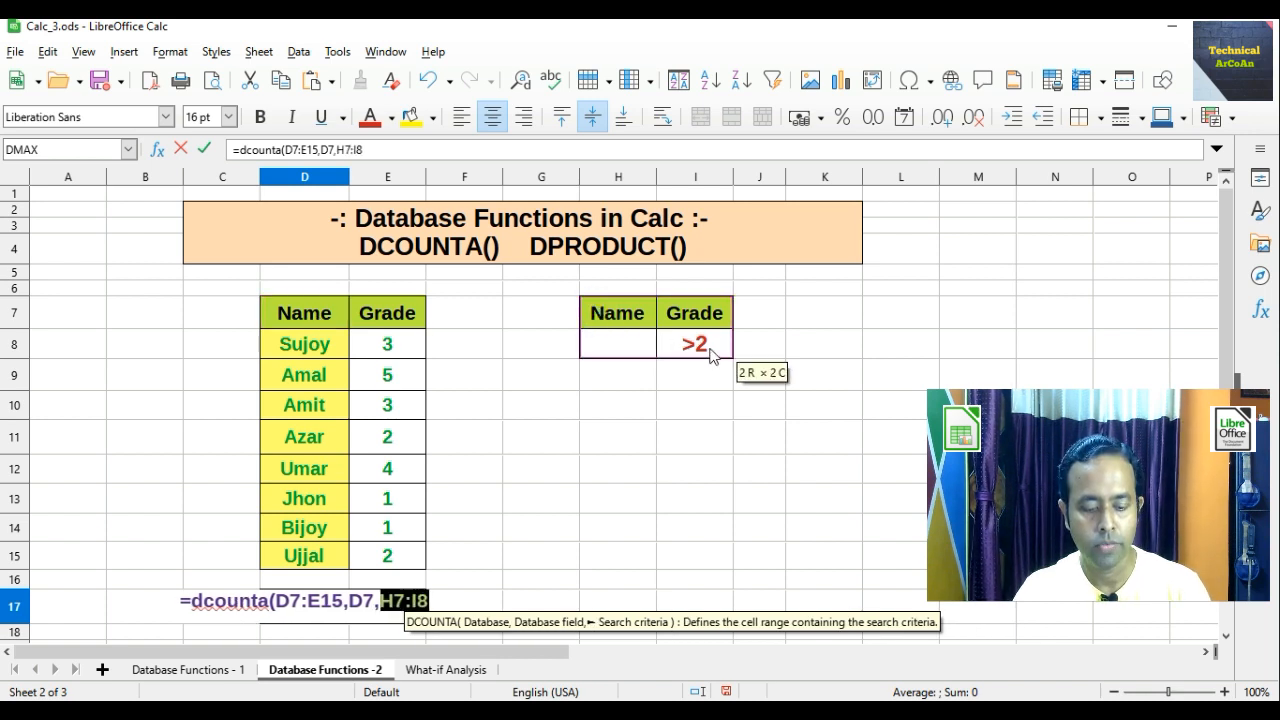
{"action": "type", "text": ")"}
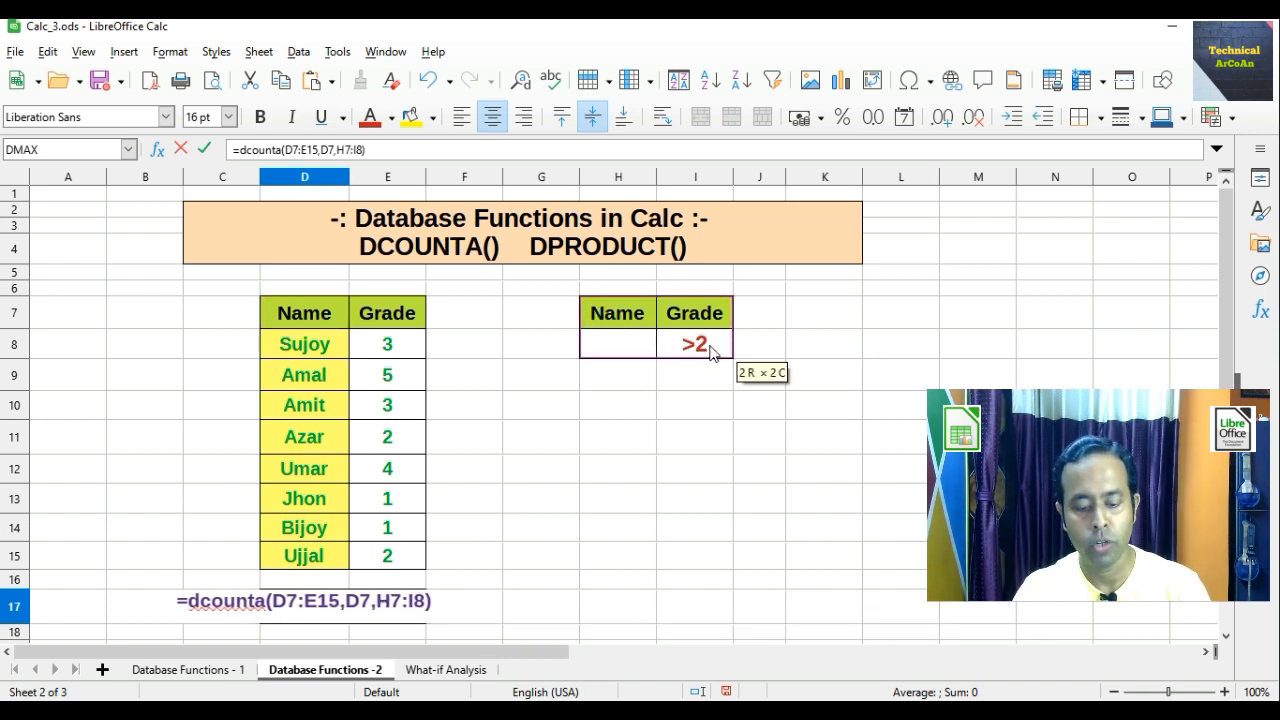
{"action": "key", "text": "Return"}
{"action": "left_click", "coordinate": [323, 612]}
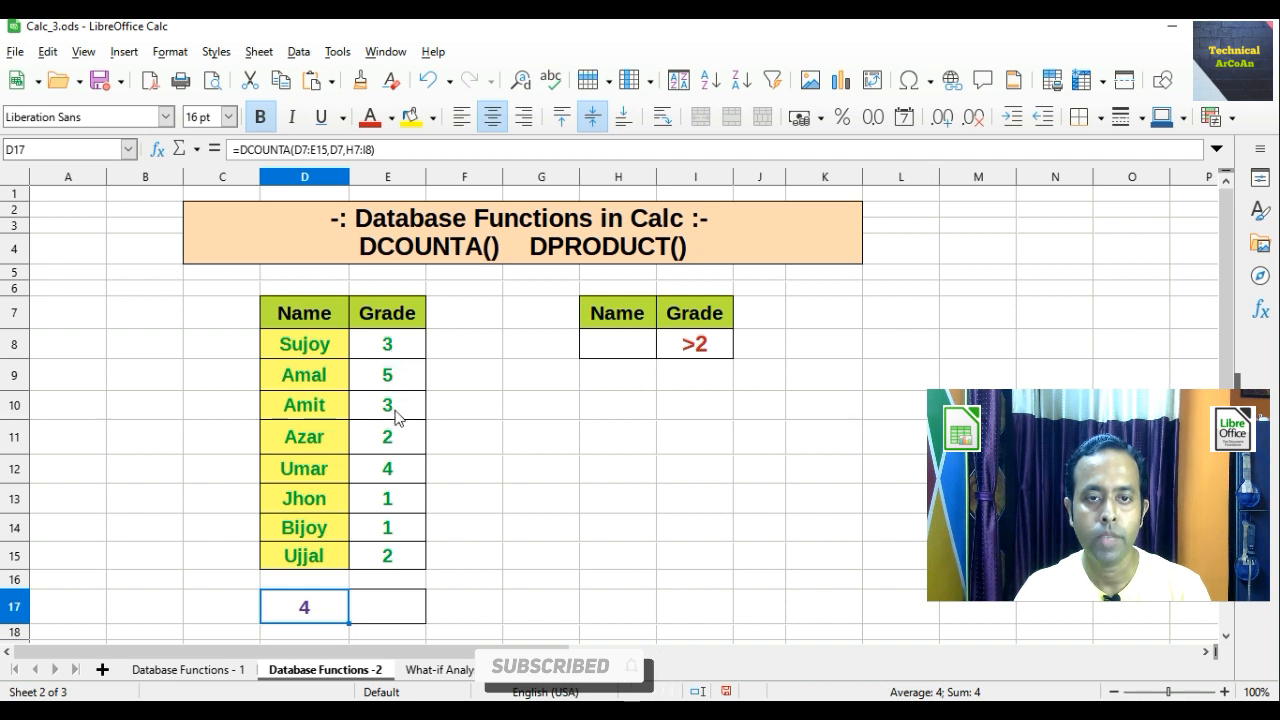
Step: Clear the DCOUNTA result in D17 and the criterion under Grade in I8
{"action": "left_click", "coordinate": [320, 610]}
{"action": "key", "text": "Delete"}
{"action": "left_click", "coordinate": [710, 343]}
{"action": "key", "text": "Delete"}
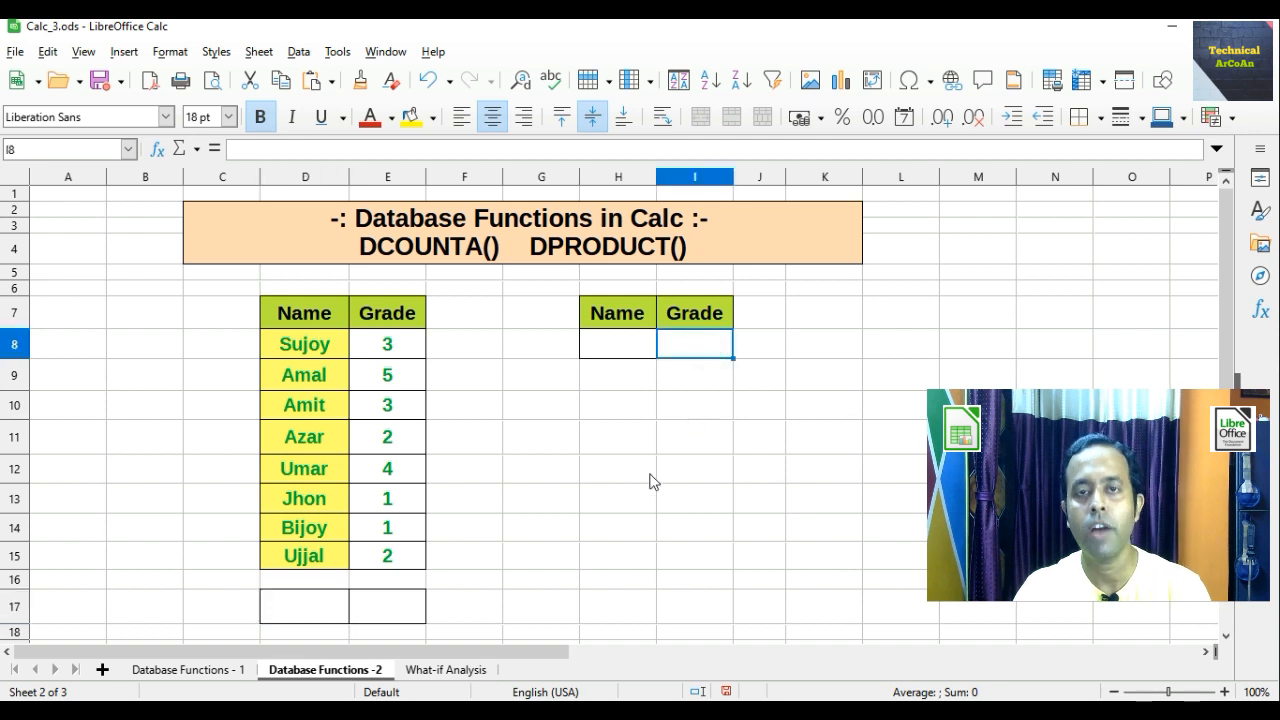
Step: Enter the criterion >0 under Grade in the criteria table, in cell I8
{"action": "left_click", "coordinate": [400, 612]}
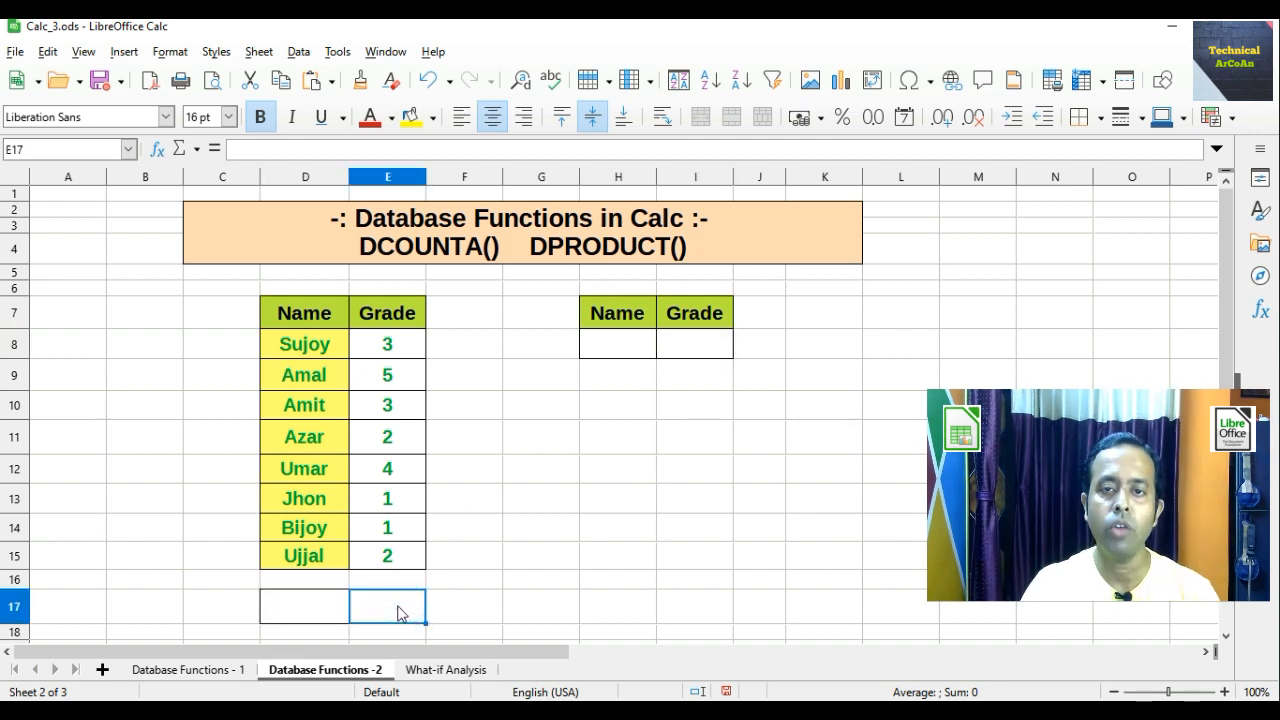
{"action": "left_click", "coordinate": [683, 350]}
{"action": "type", "text": ">0"}
Step: In E17, multiply the grades that meet the criterion with =DPRODUCT(D7:E15,E7,H7:I8)
{"action": "left_click", "coordinate": [408, 595]}
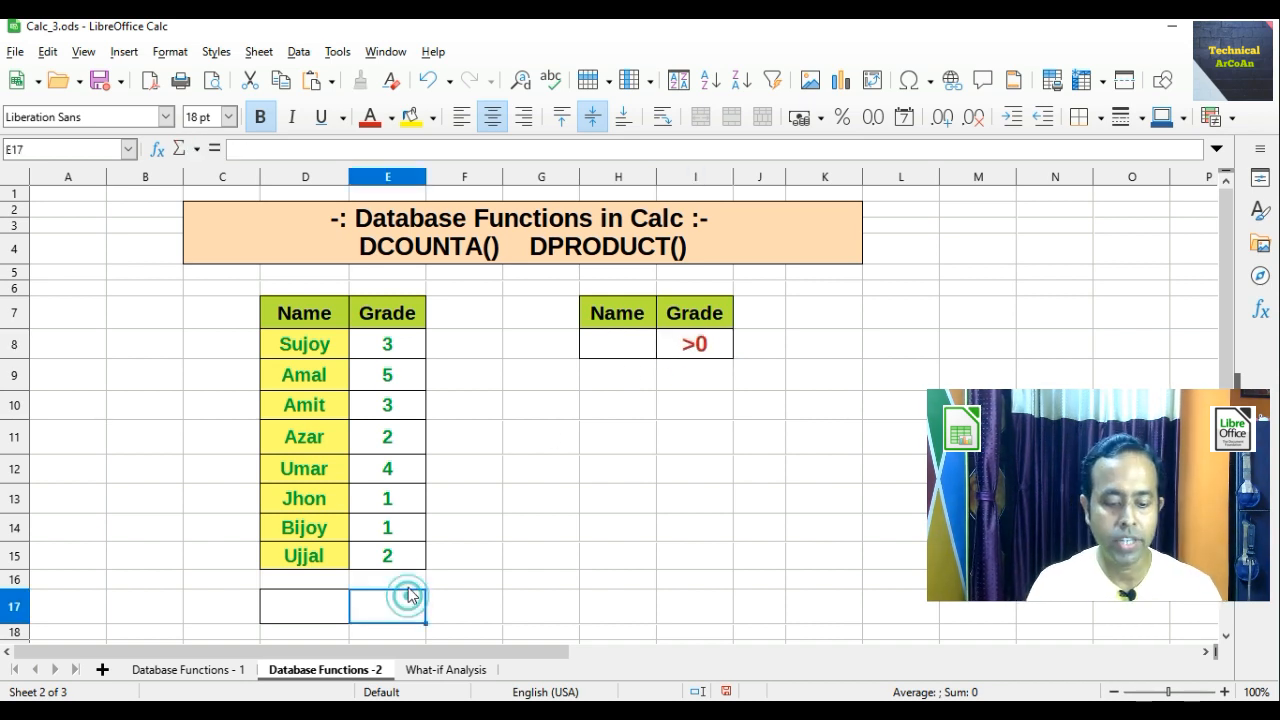
{"action": "type", "text": "=dproduct("}
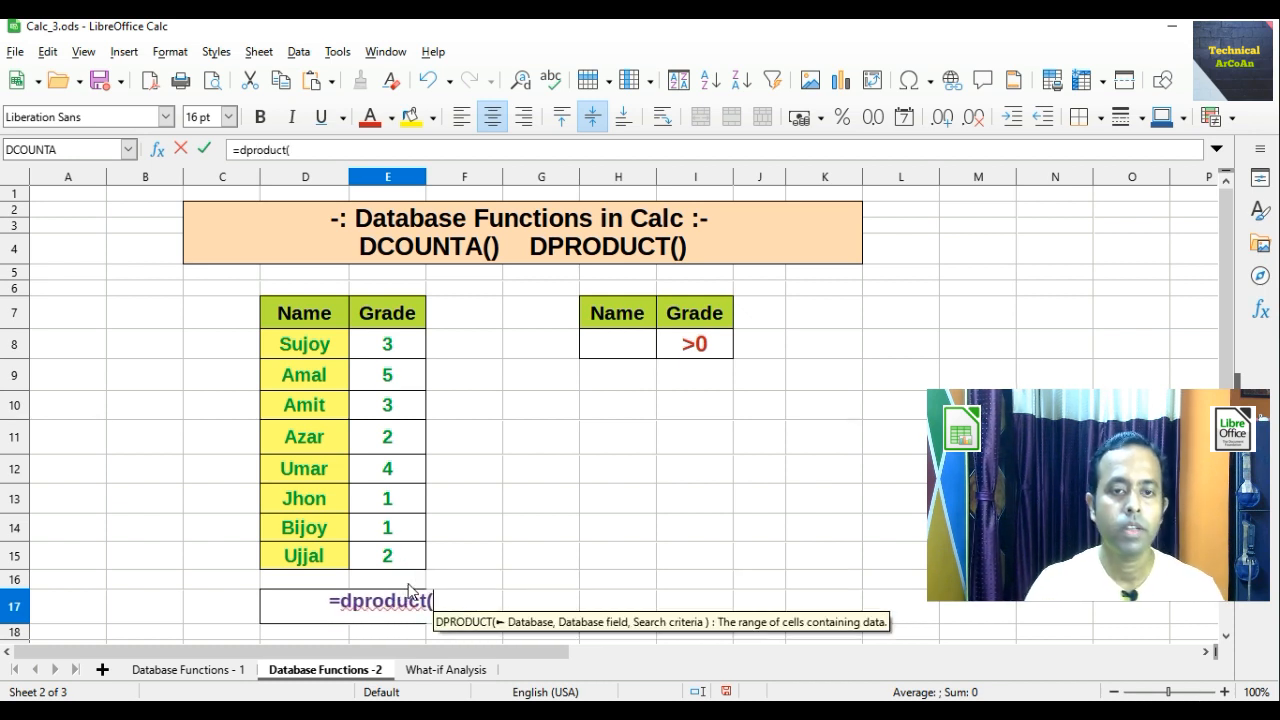
{"action": "left_click_drag", "start_coordinate": [282, 312], "coordinate": [404, 558]}
{"action": "type", "text": ","}
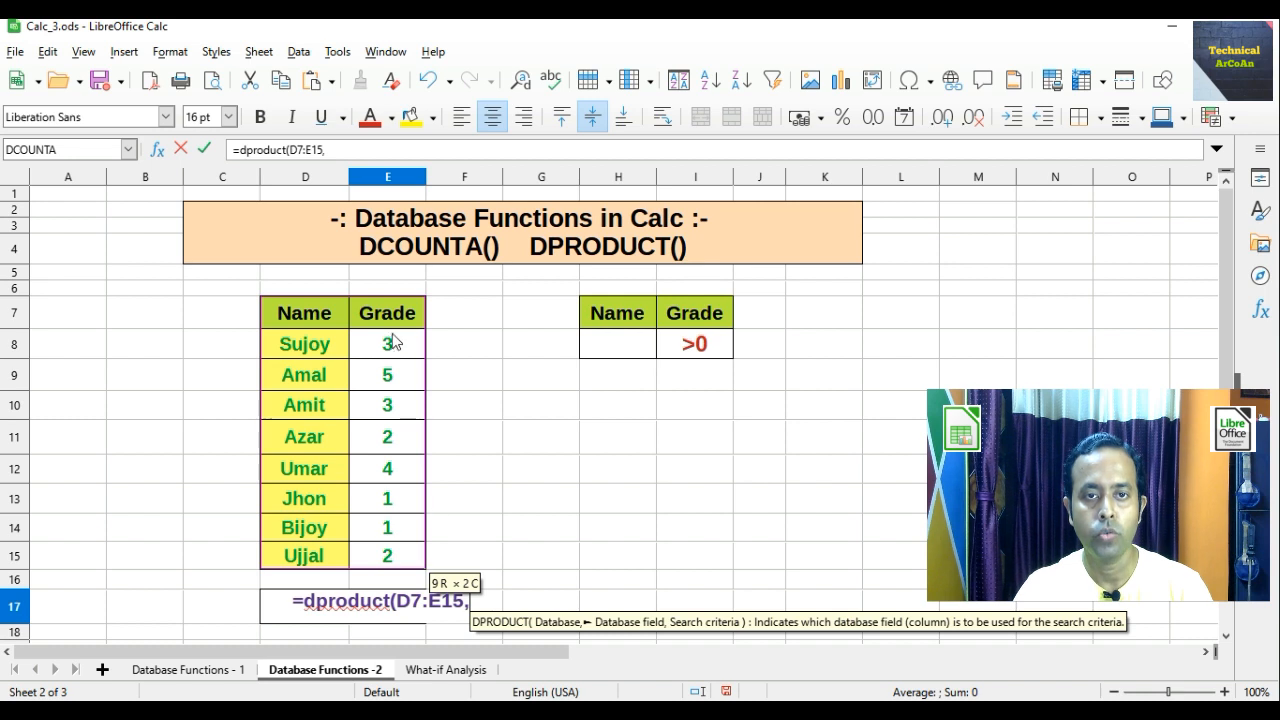
{"action": "left_click", "coordinate": [393, 318]}
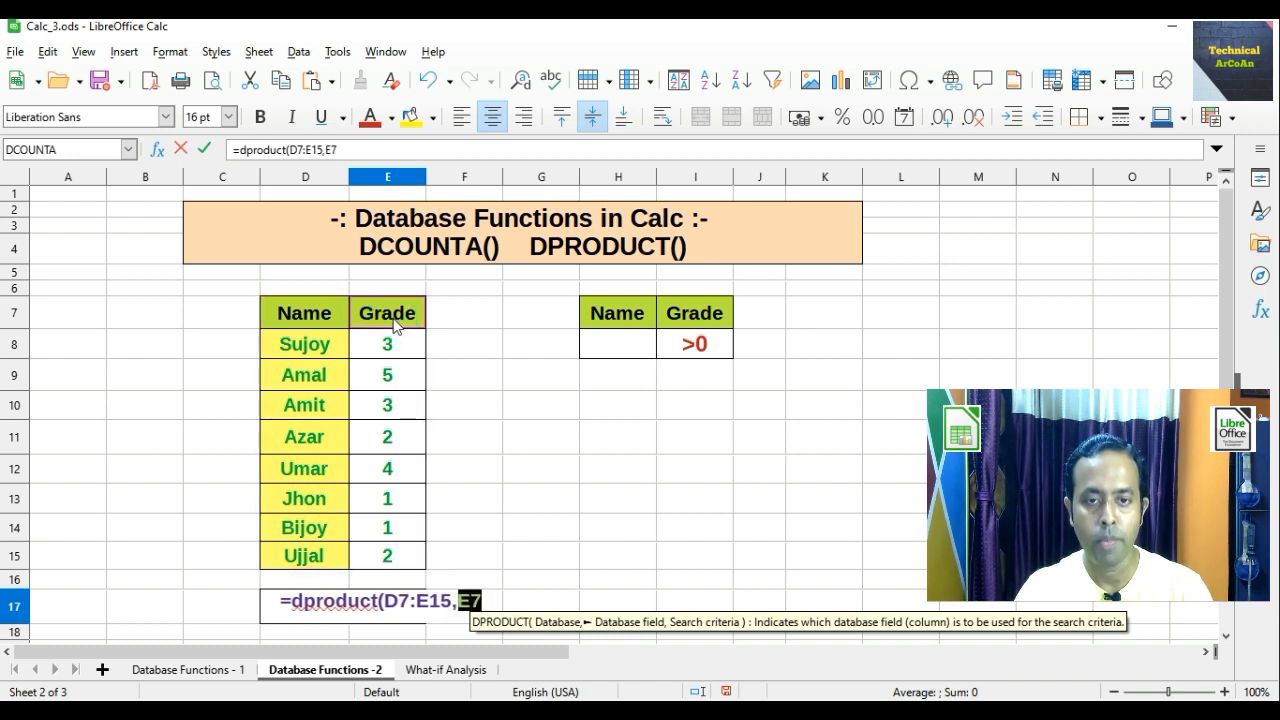
{"action": "type", "text": ","}
{"action": "left_click_drag", "start_coordinate": [612, 308], "coordinate": [688, 352]}
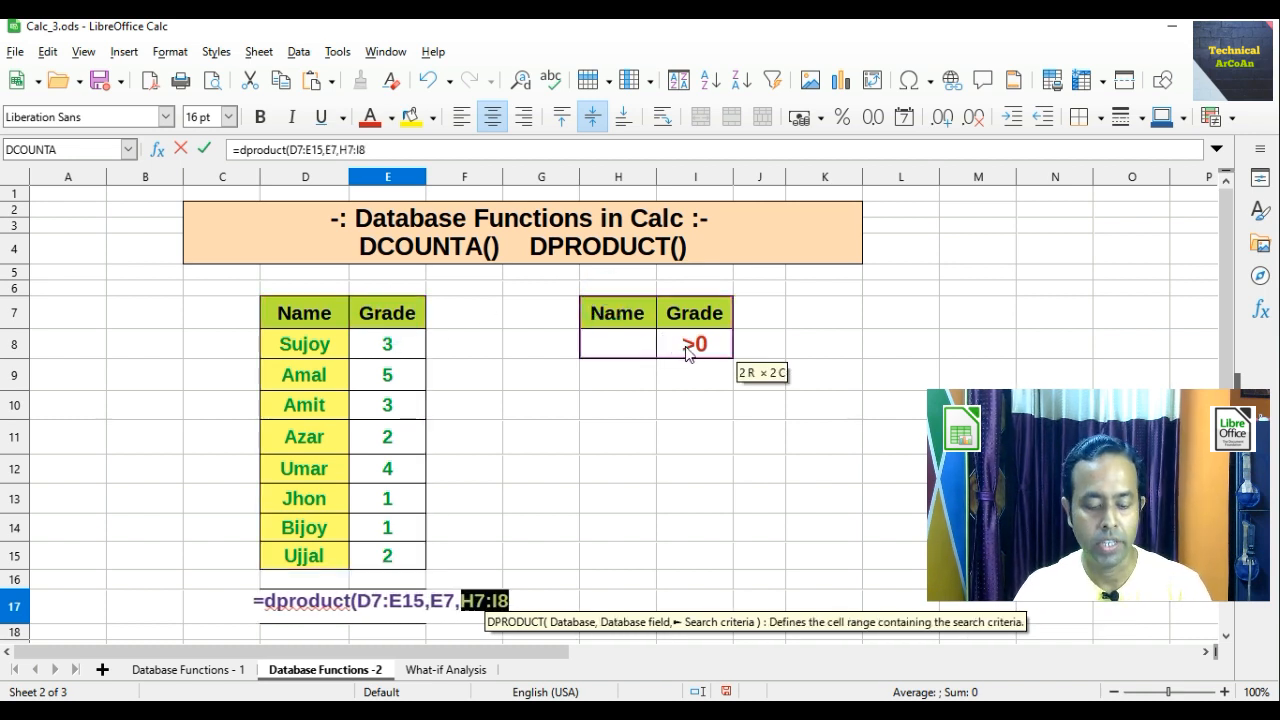
{"action": "type", "text": ")"}
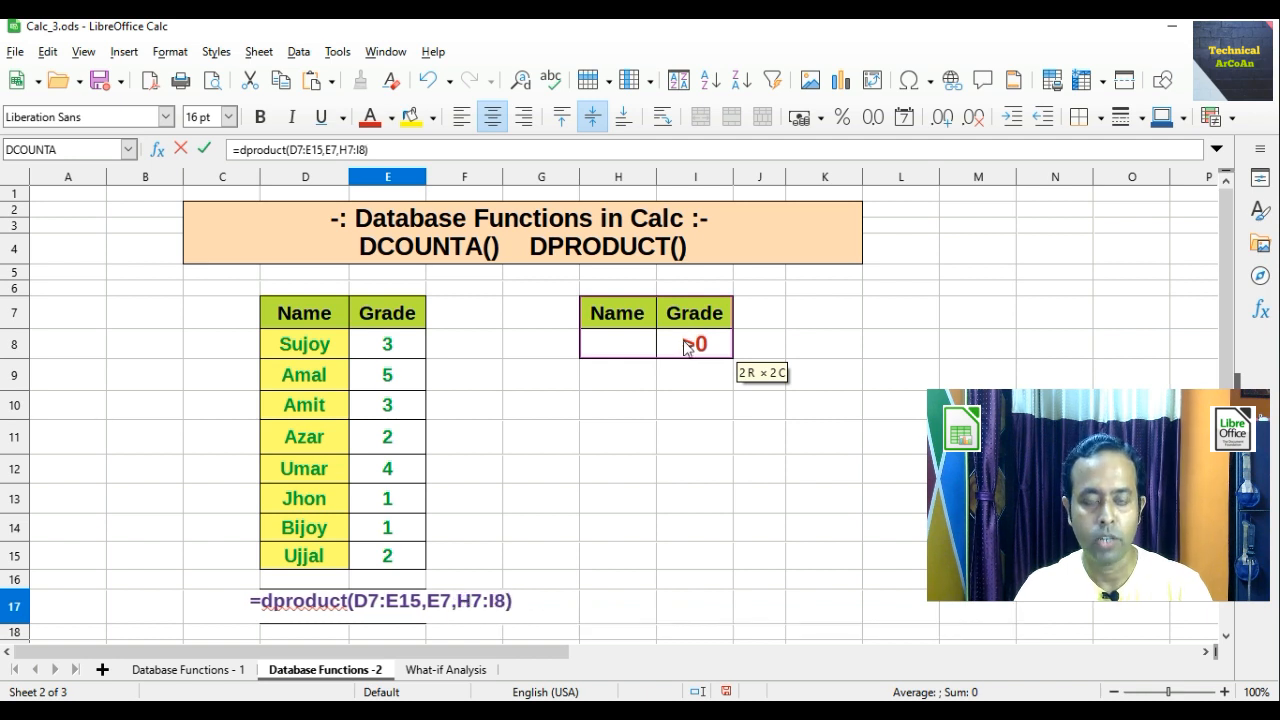
{"action": "key", "text": "Return"}
{"action": "left_click", "coordinate": [405, 600]}
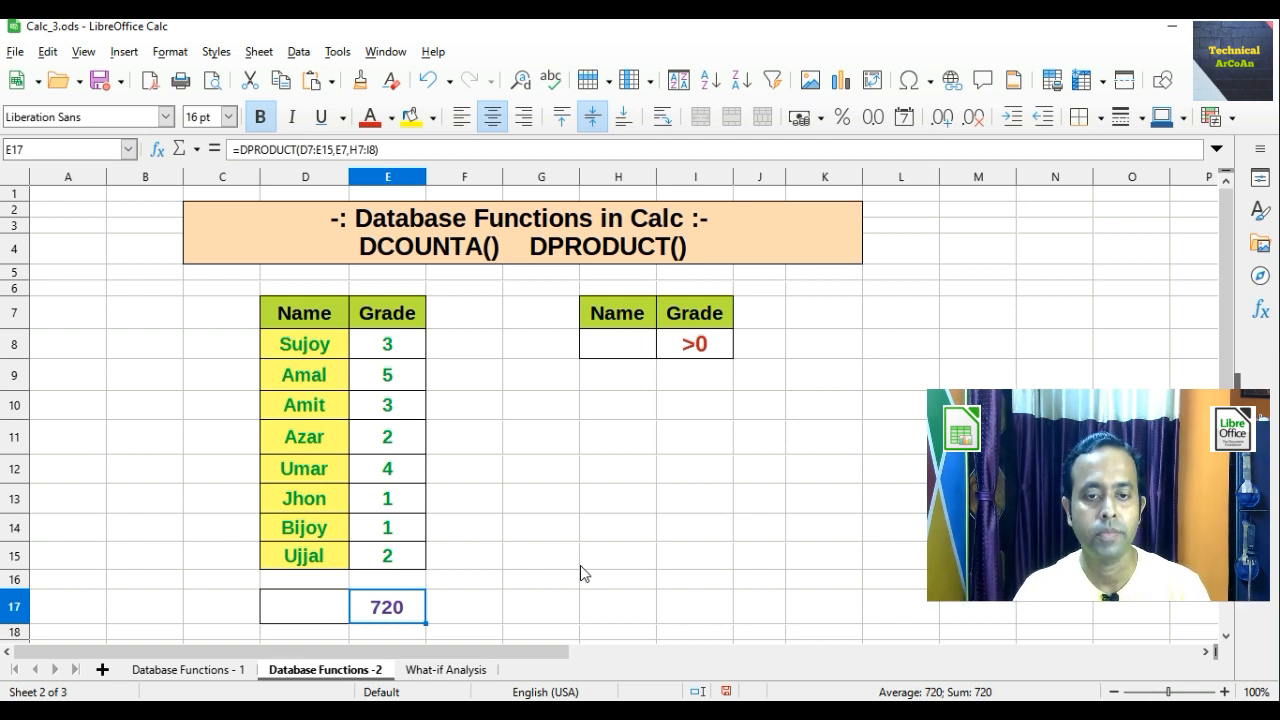
Step: On the What-if Analysis sheet, enter 0 as the Phy mark in I13
{"action": "left_click", "coordinate": [447, 674]}
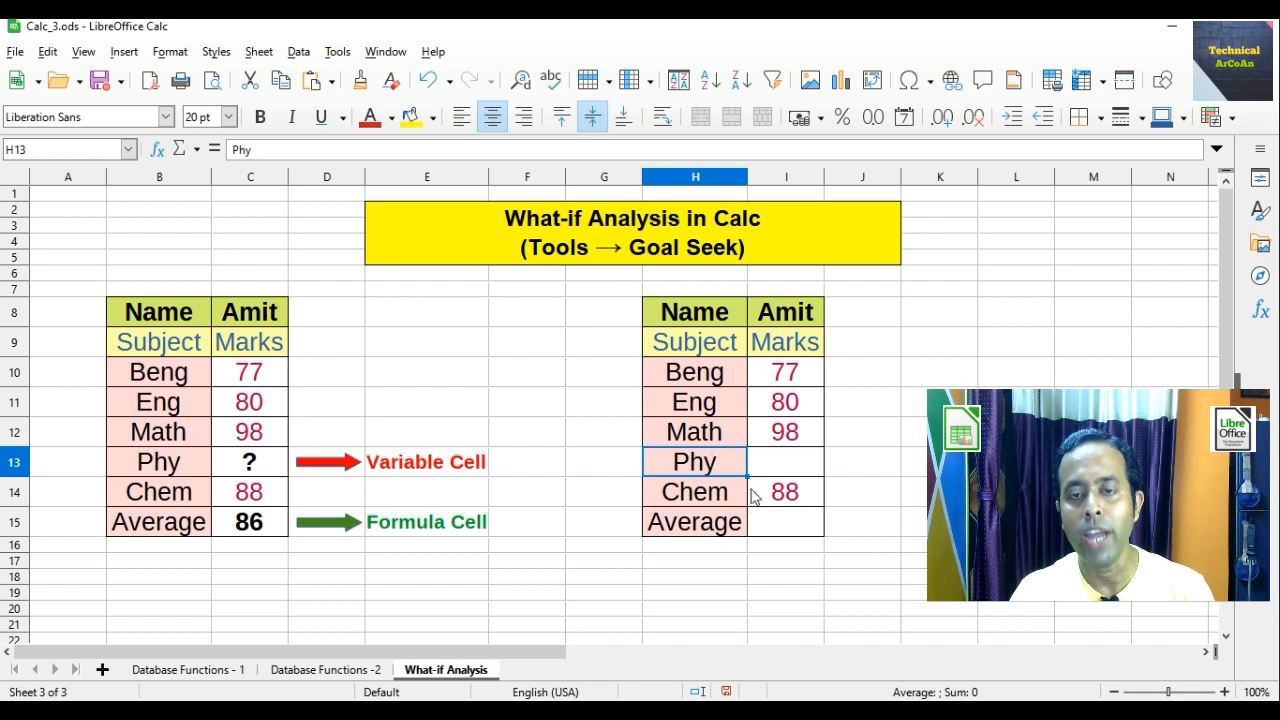
{"action": "left_click", "coordinate": [789, 470]}
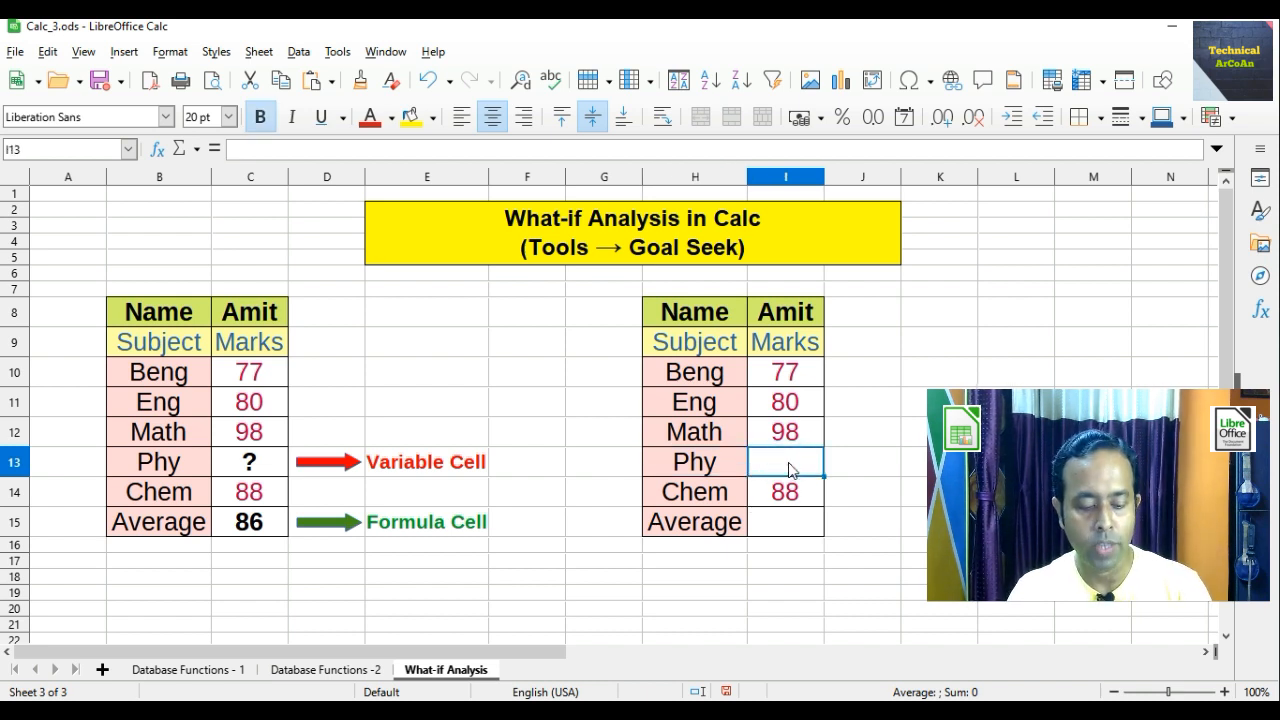
{"action": "type", "text": "0"}
Step: In I15, average the five subject marks with =AVERAGE(I10:I14)
{"action": "left_click", "coordinate": [788, 525]}
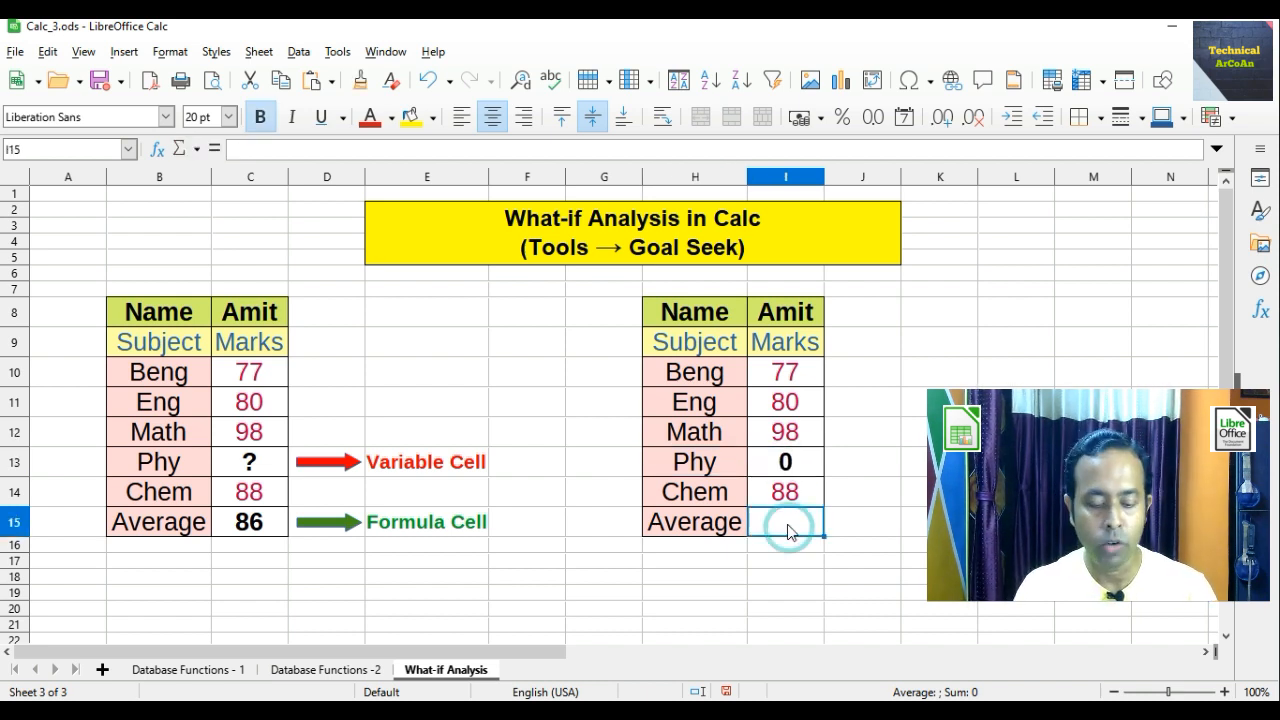
{"action": "type", "text": "="}
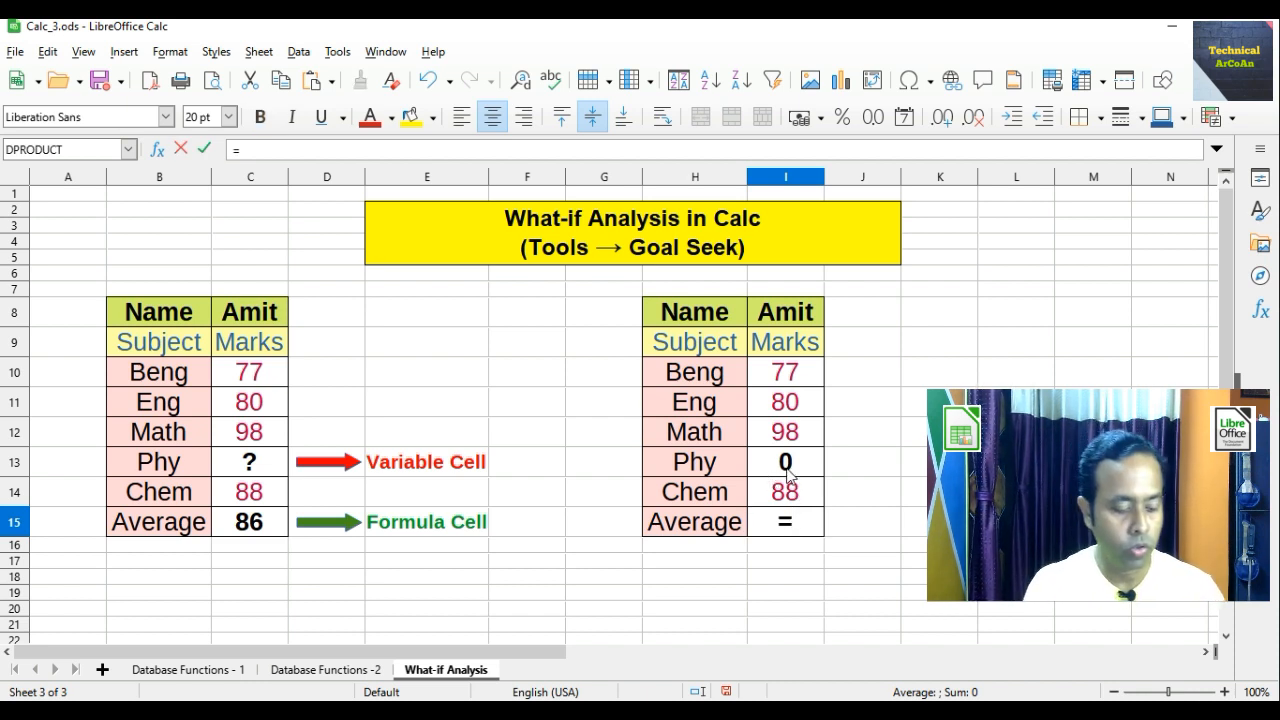
{"action": "type", "text": "ave"}
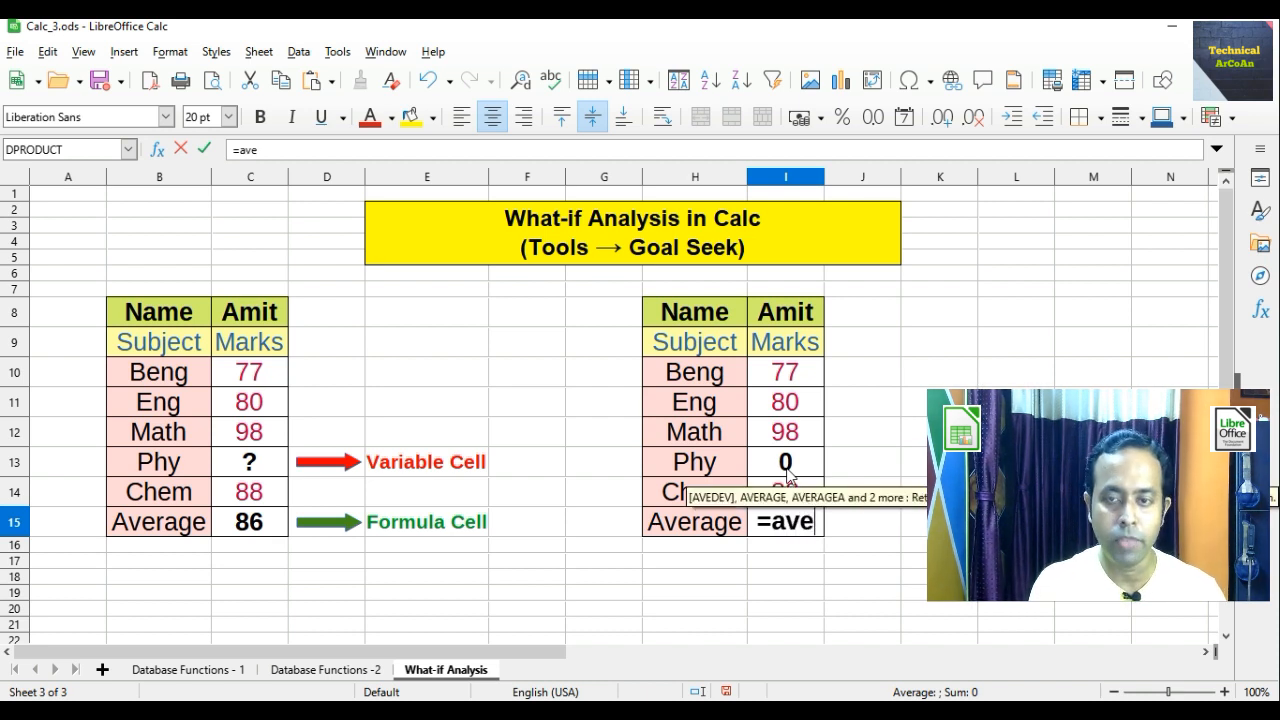
{"action": "type", "text": "rage("}
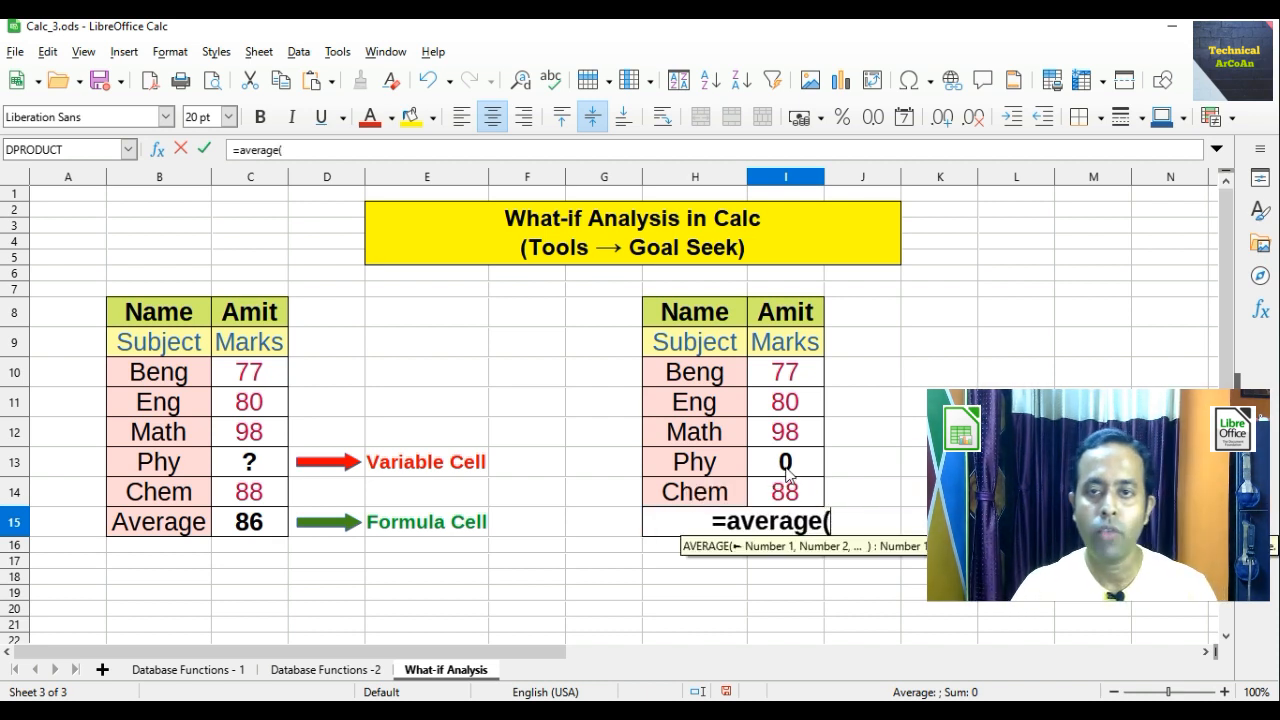
{"action": "left_click", "coordinate": [806, 375]}
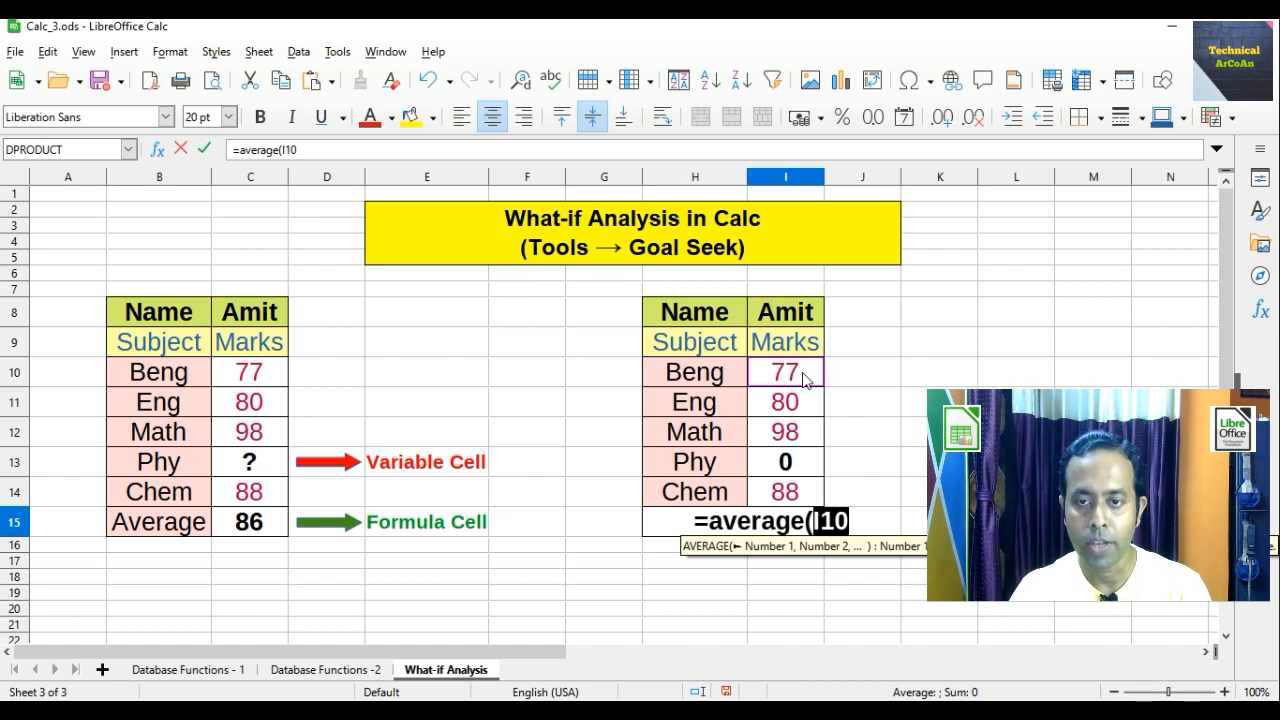
{"action": "type", "text": ":"}
{"action": "left_click", "coordinate": [806, 497]}
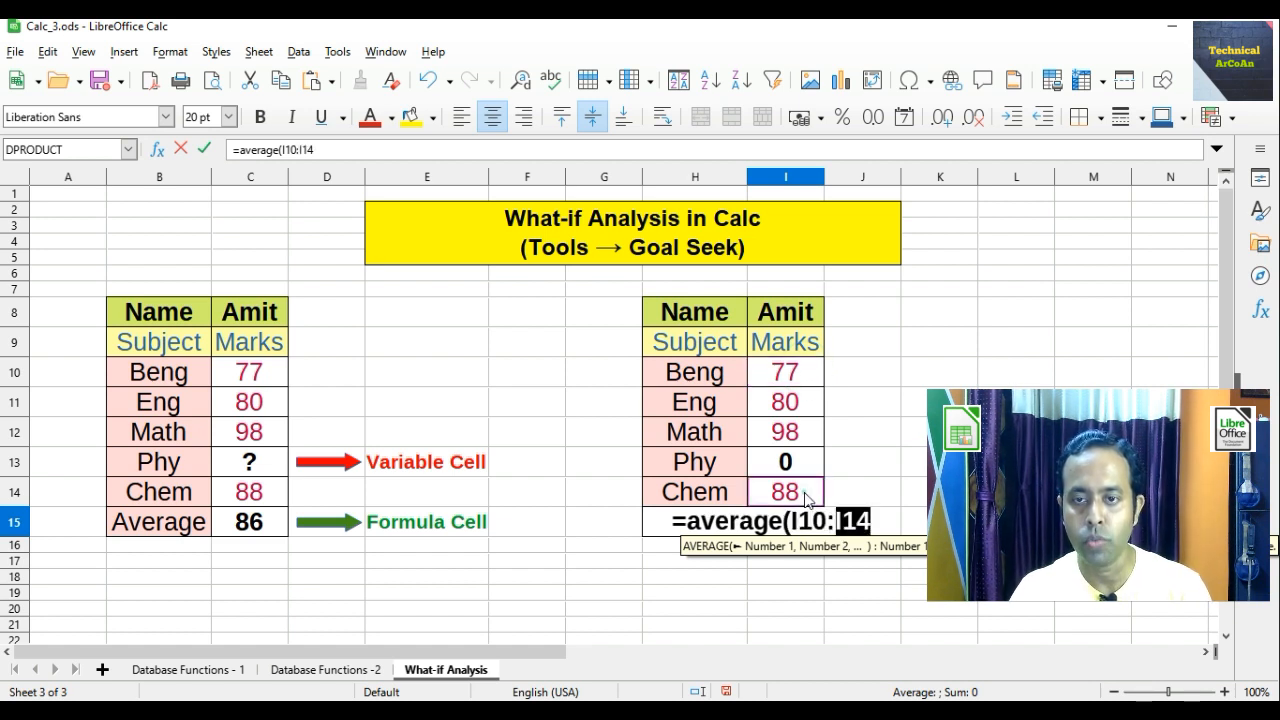
{"action": "type", "text": ")"}
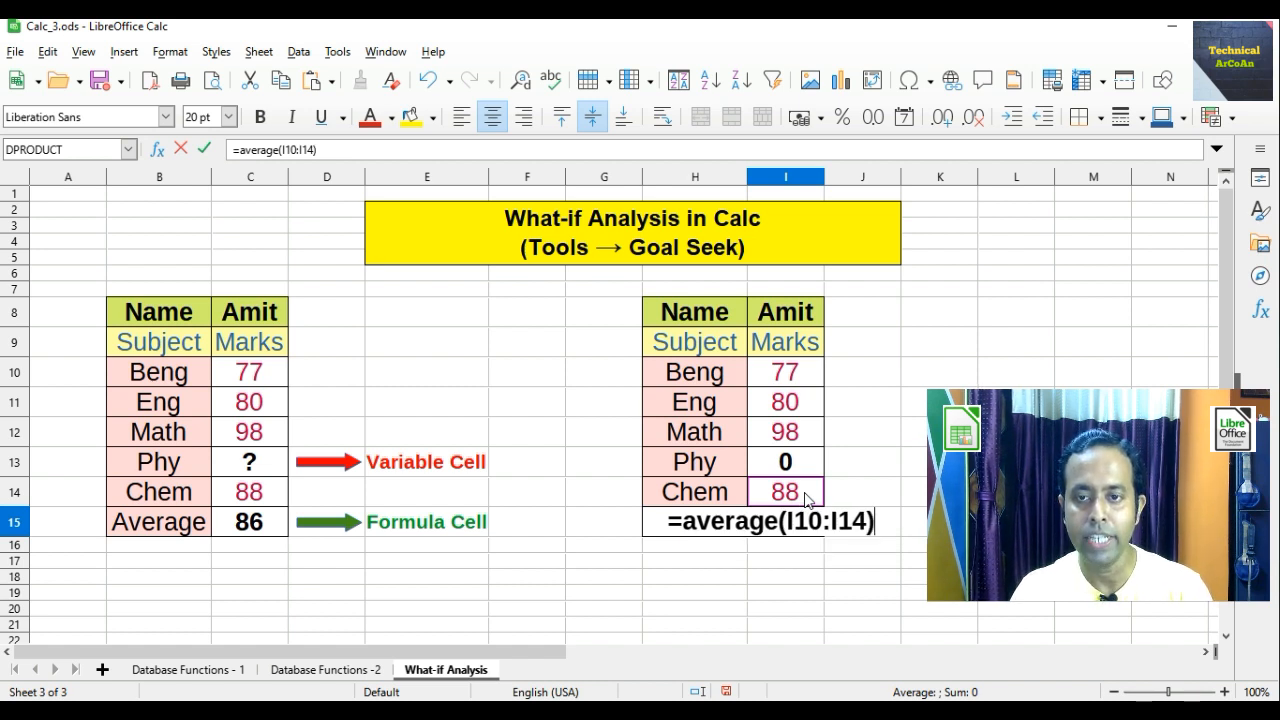
{"action": "key", "text": "Return"}
Step: Run Goal Seek on formula cell I15 with target value 86 and variable cell I13, and insert the result
{"action": "left_click", "coordinate": [790, 530]}
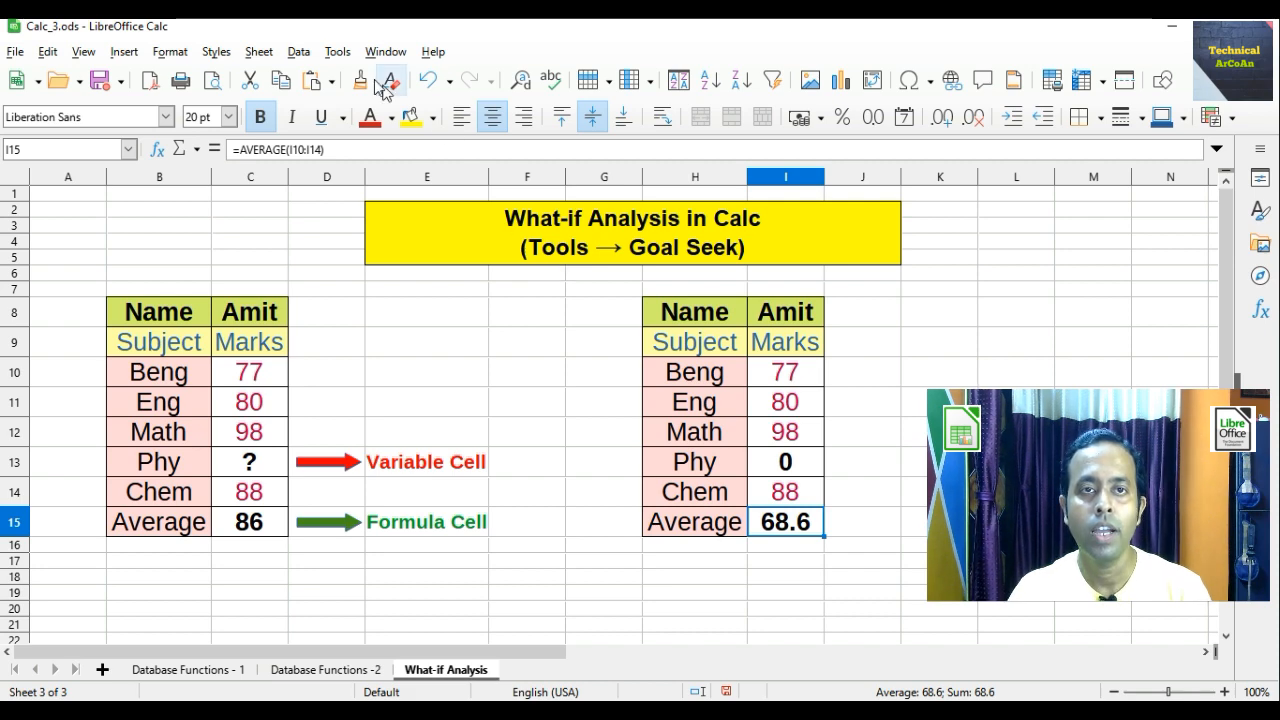
{"action": "left_click", "coordinate": [337, 51]}
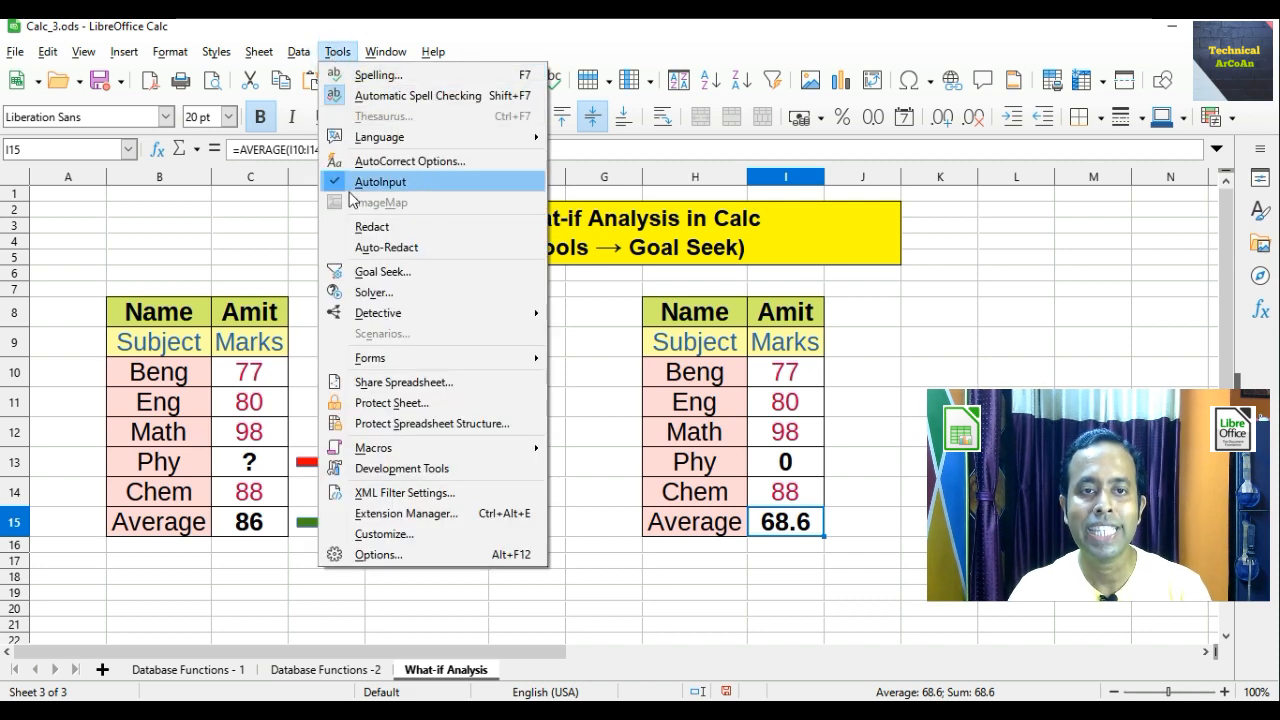
{"action": "left_click", "coordinate": [360, 272]}
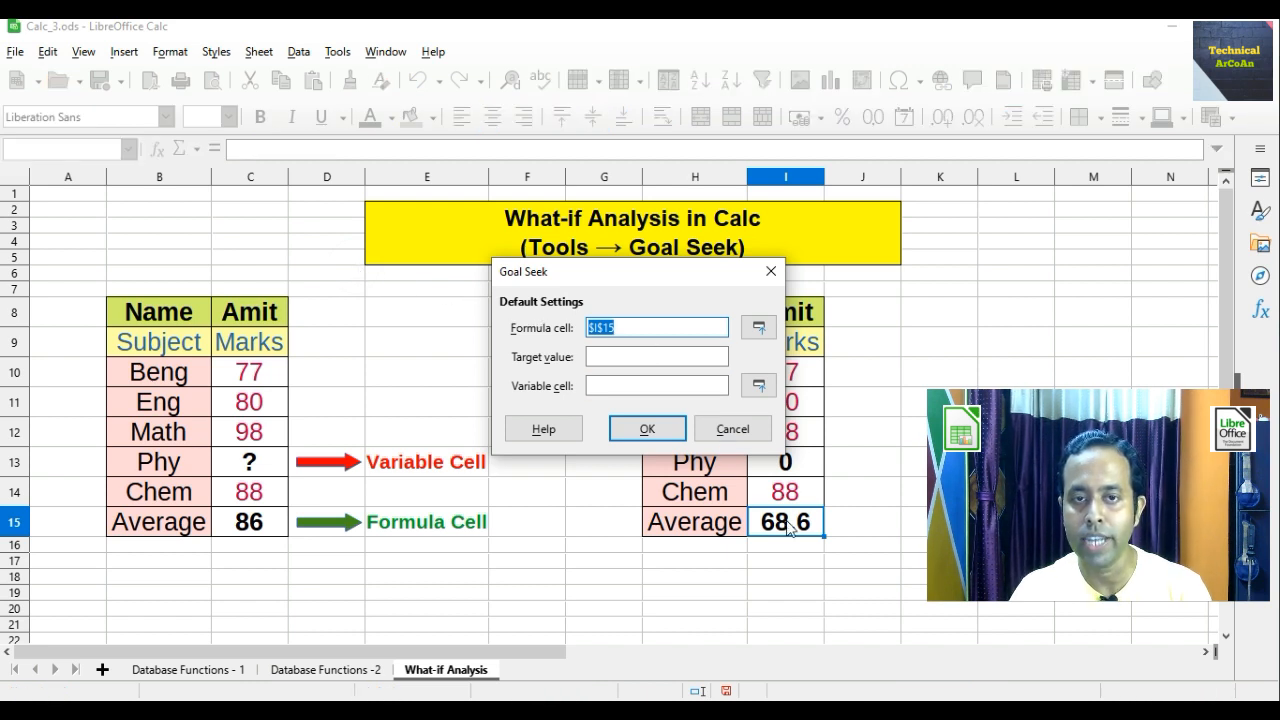
{"action": "left_click", "coordinate": [645, 358]}
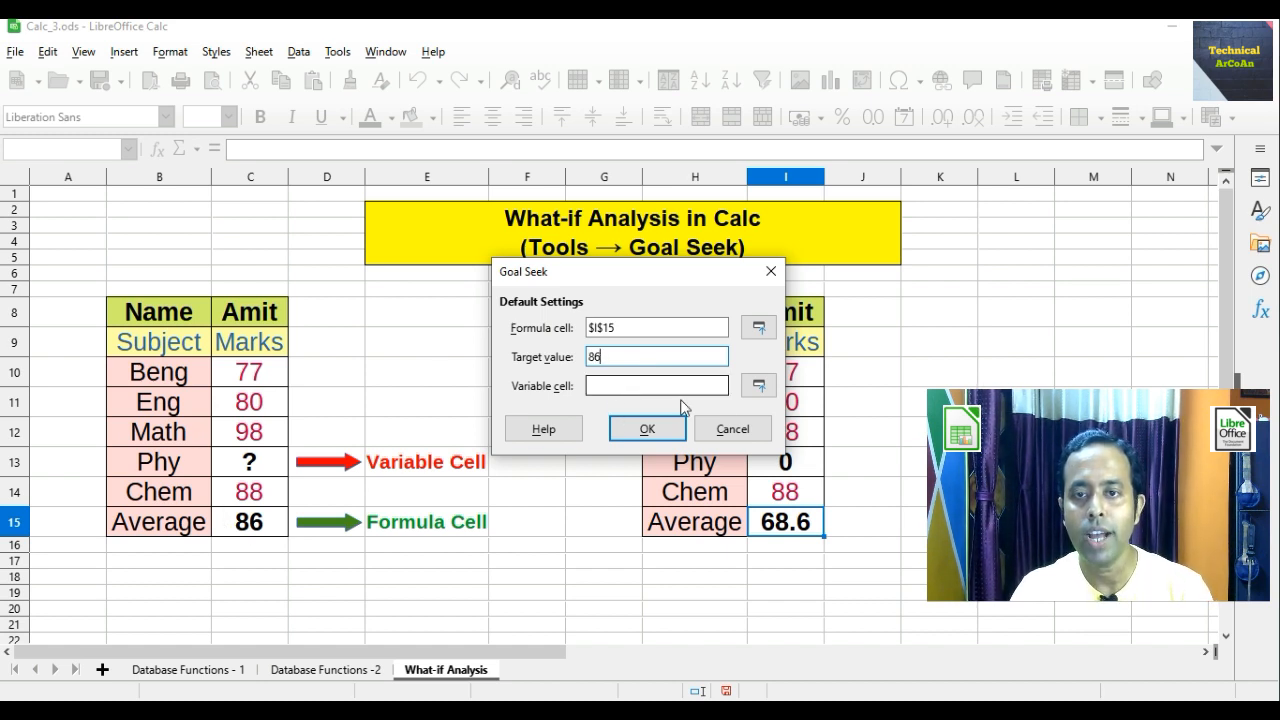
{"action": "left_click", "coordinate": [672, 384]}
{"action": "left_click", "coordinate": [800, 464]}
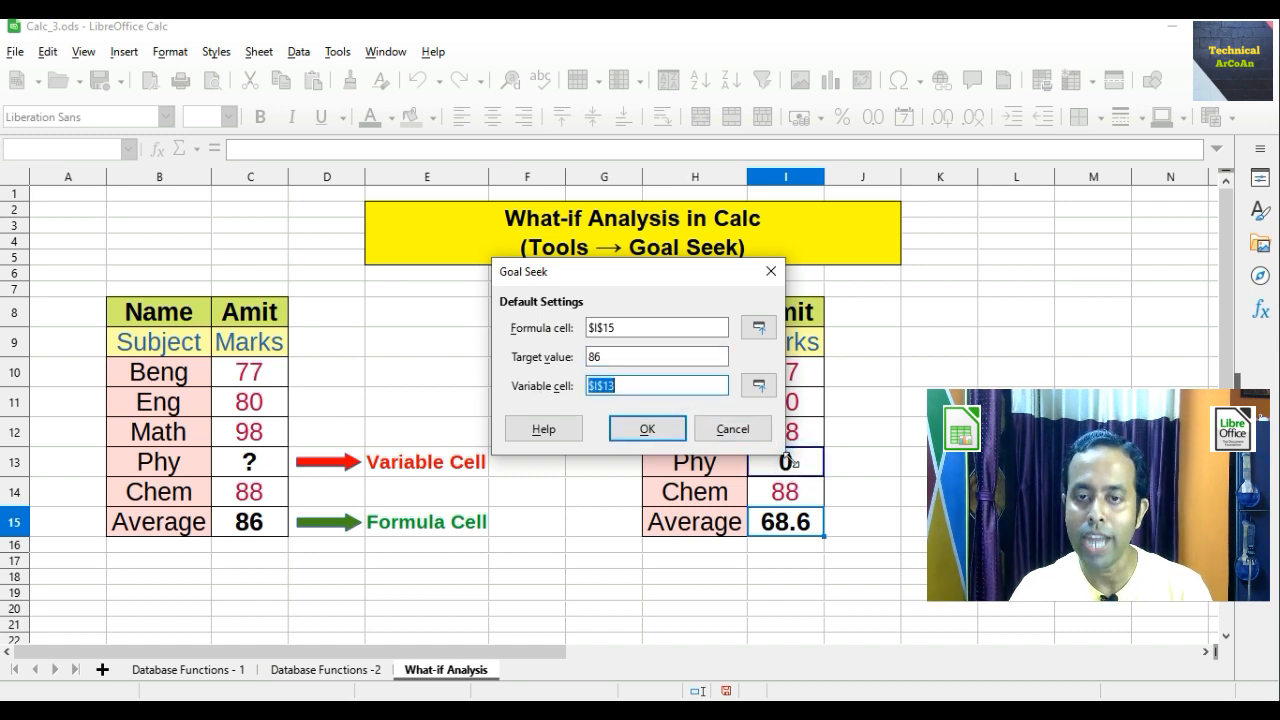
{"action": "left_click", "coordinate": [645, 429]}
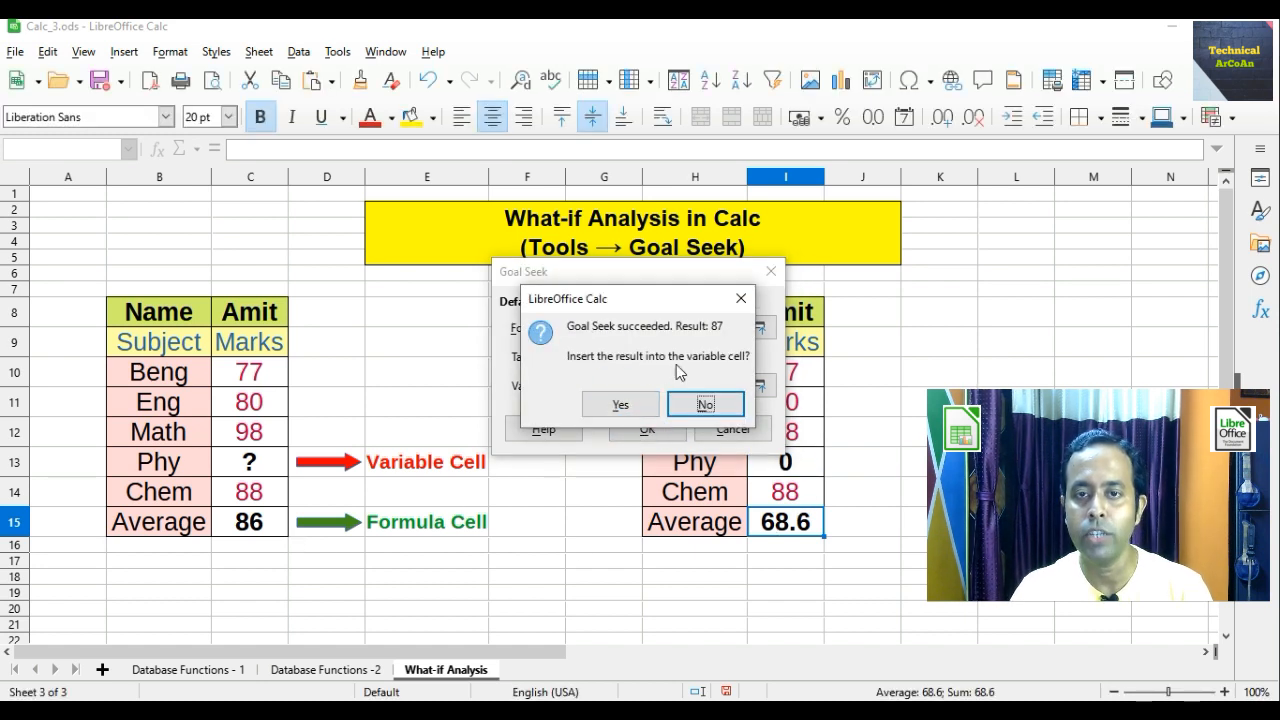
{"action": "left_click", "coordinate": [620, 405]}
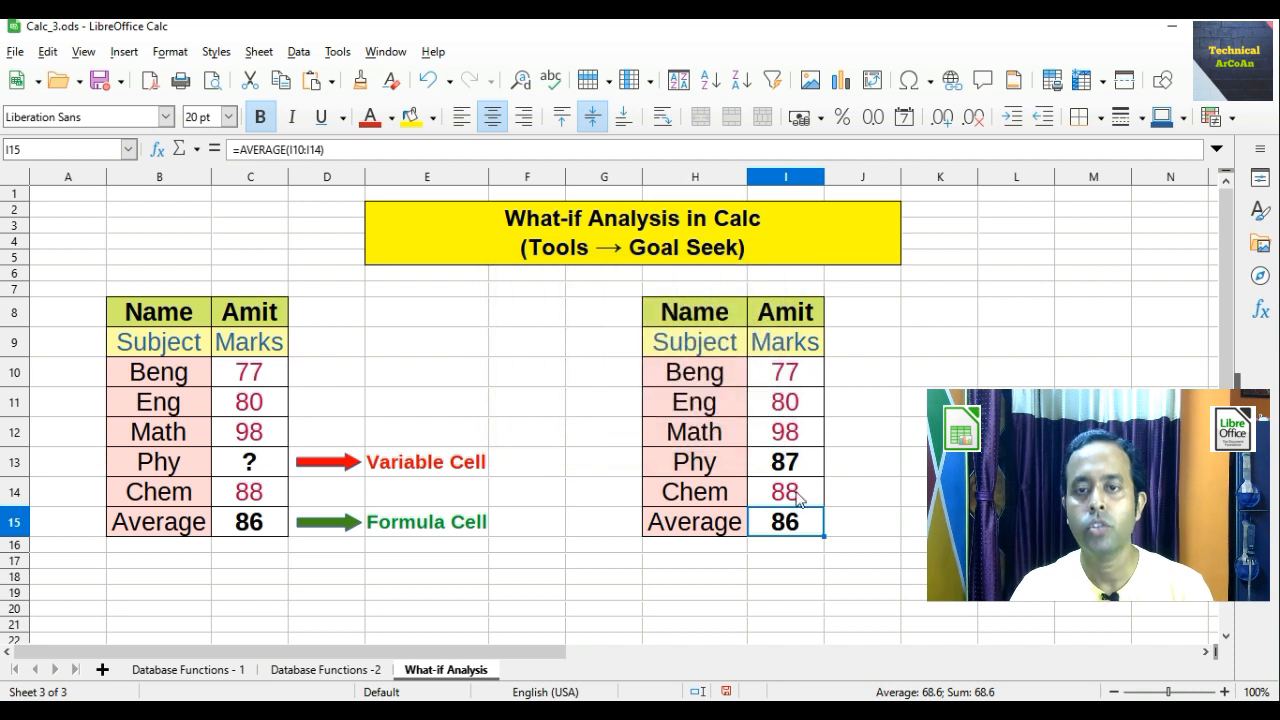
Step: Replace the Math mark in I12 with 0 and check the average in I15
{"action": "left_click", "coordinate": [808, 462]}
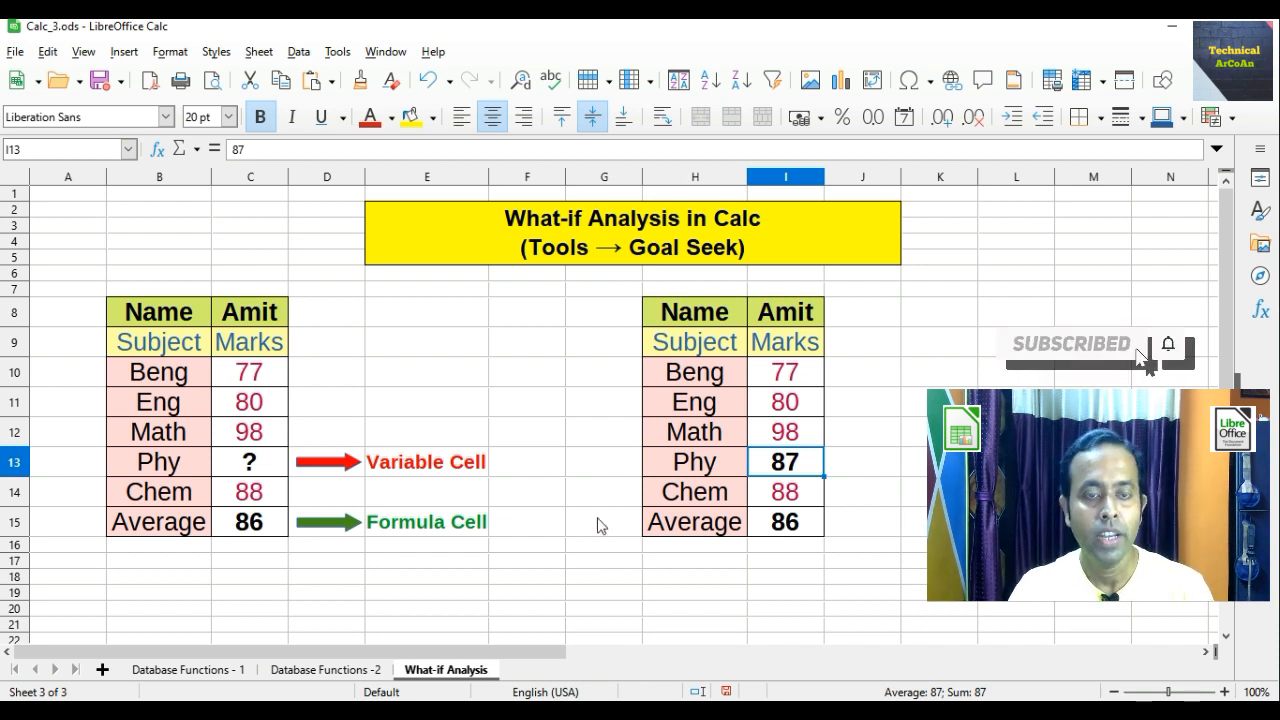
{"action": "left_click", "coordinate": [807, 435]}
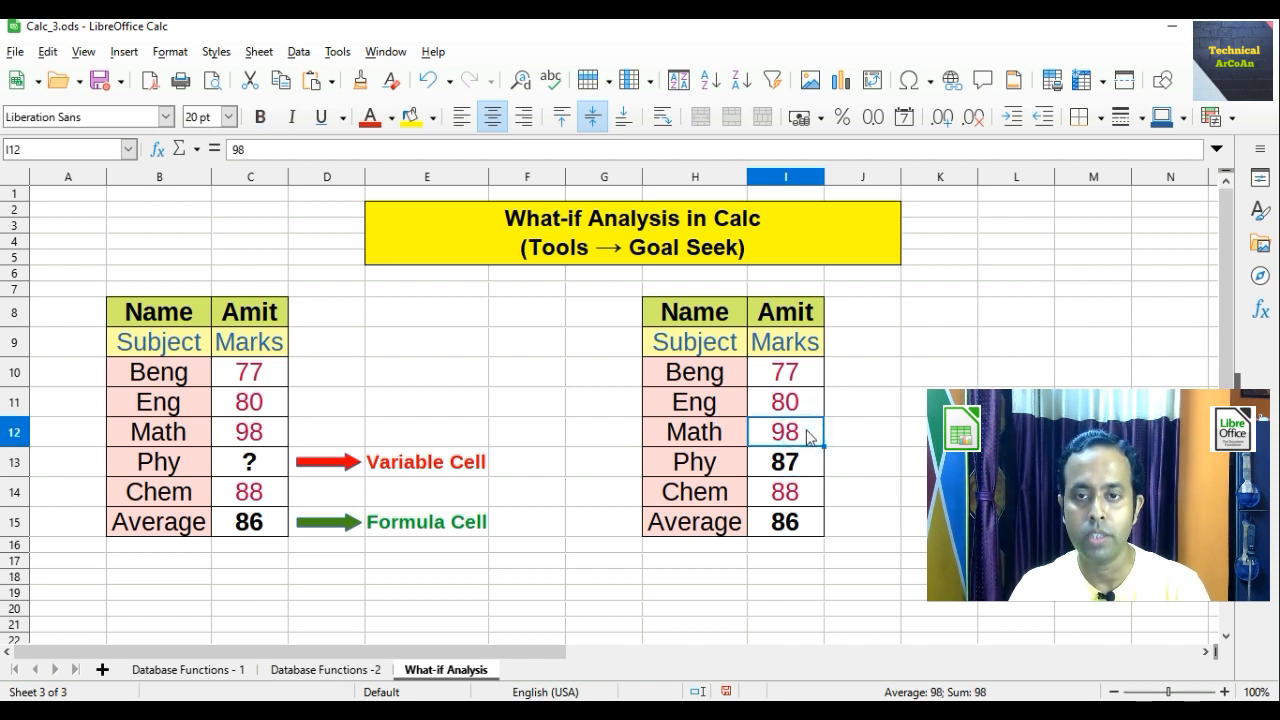
{"action": "key", "text": "Delete"}
{"action": "type", "text": "0"}
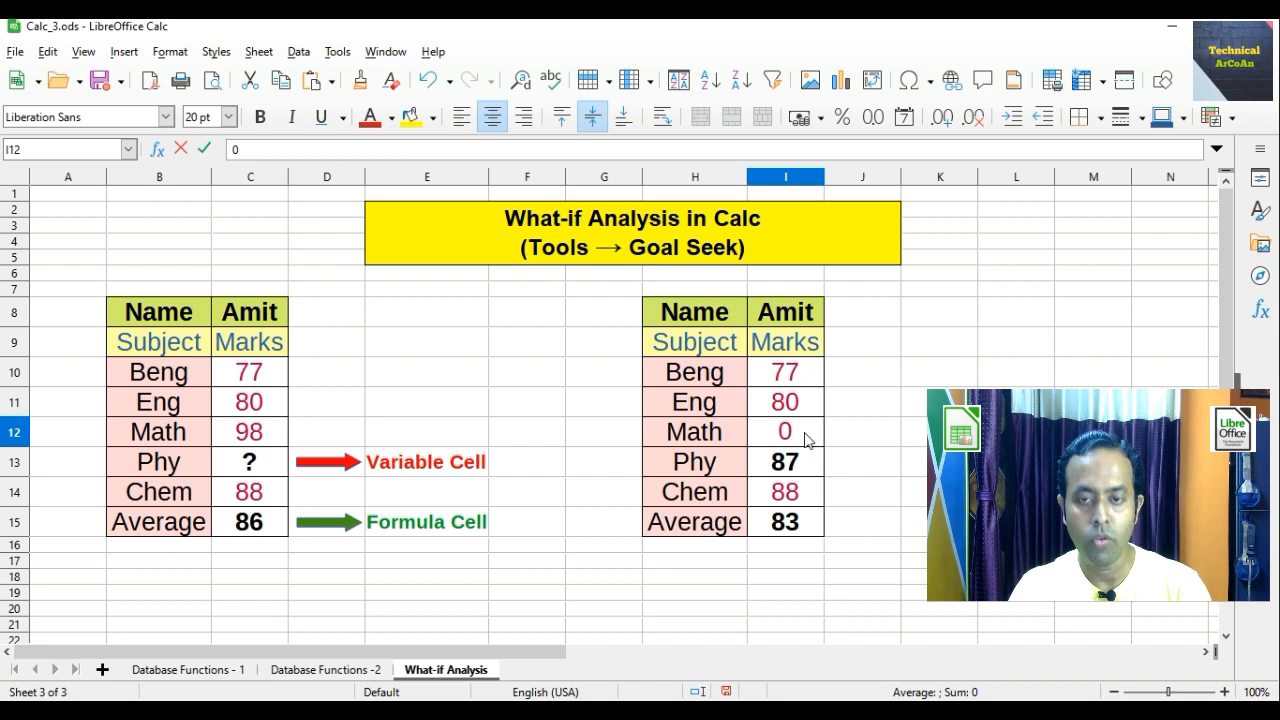
{"action": "key", "text": "Return"}
{"action": "left_click", "coordinate": [792, 532]}
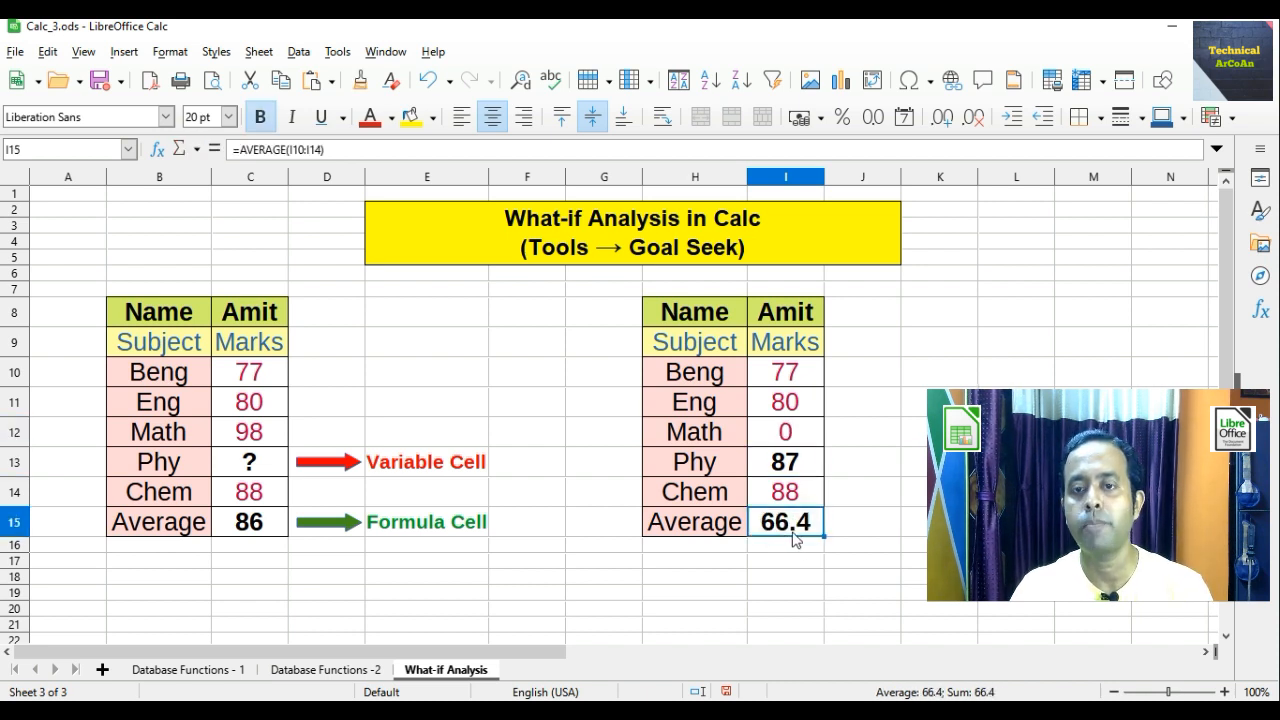
Step: Set the Average in C15 of the example table to 84
{"action": "left_click", "coordinate": [274, 521]}
{"action": "type", "text": "84"}
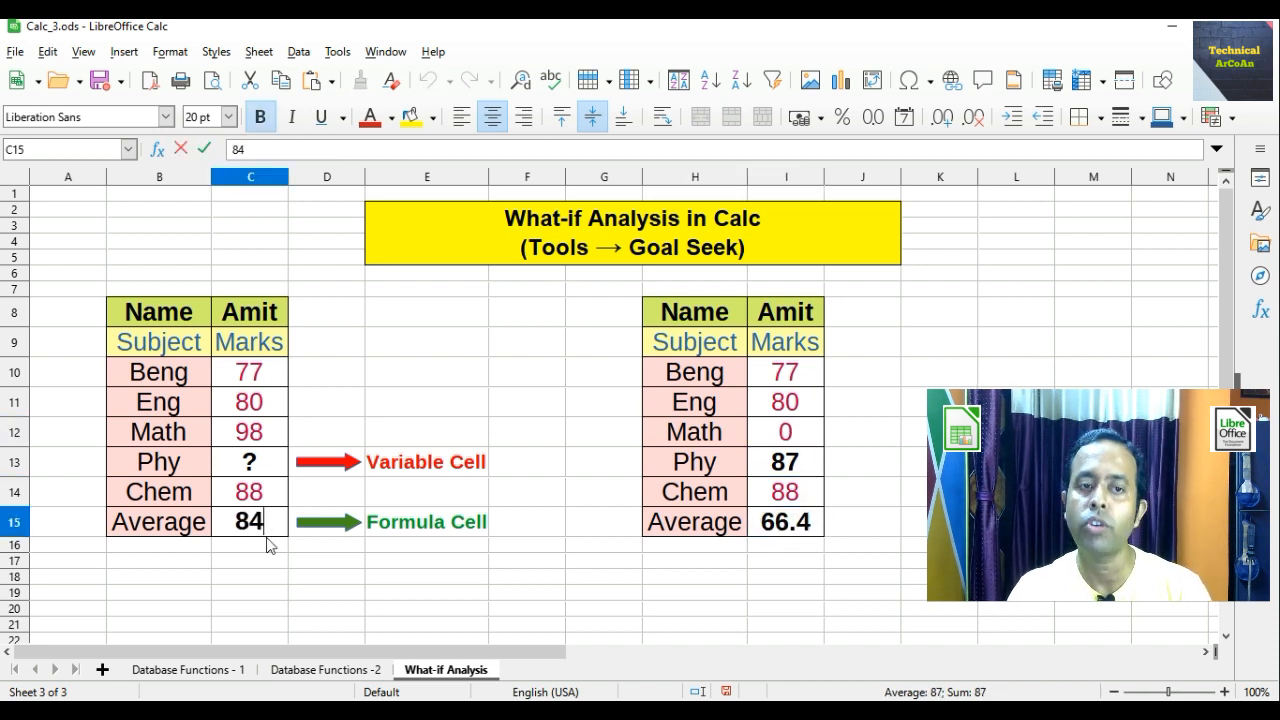
{"action": "left_click", "coordinate": [276, 576]}
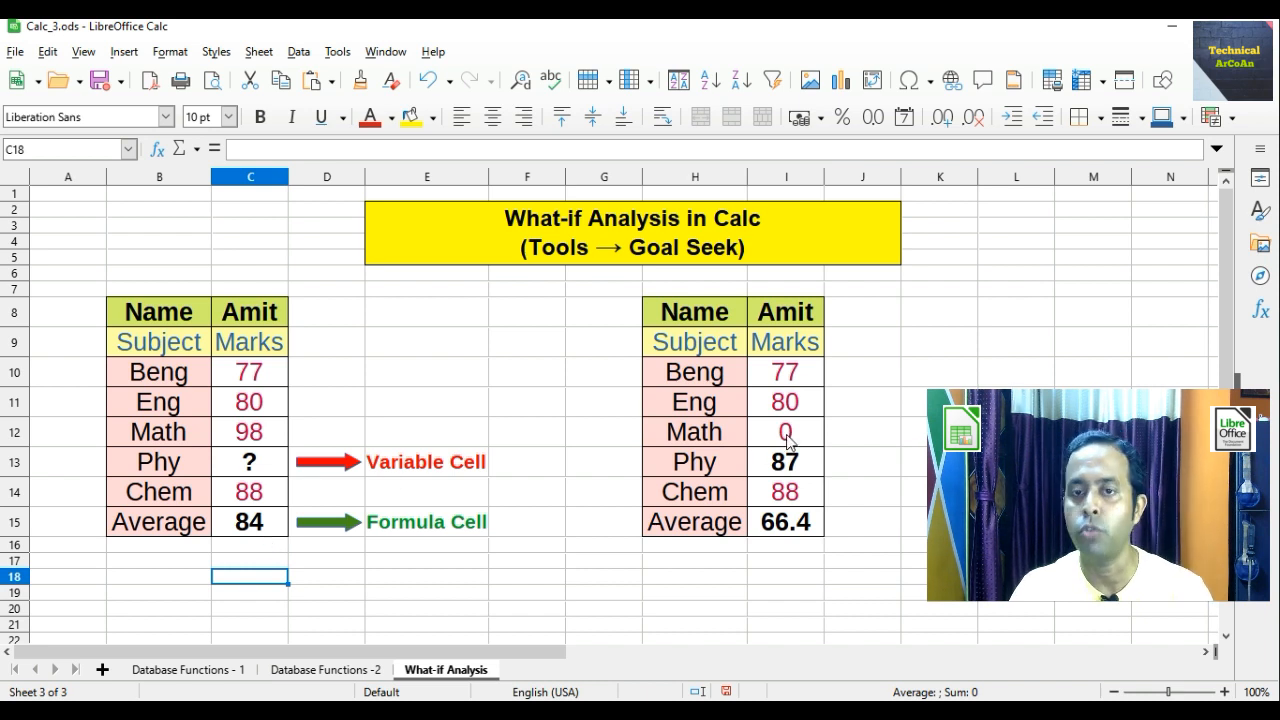
Step: Run Goal Seek on formula cell I15 with target value 84 and variable cell I12, and insert the result
{"action": "left_click", "coordinate": [777, 519]}
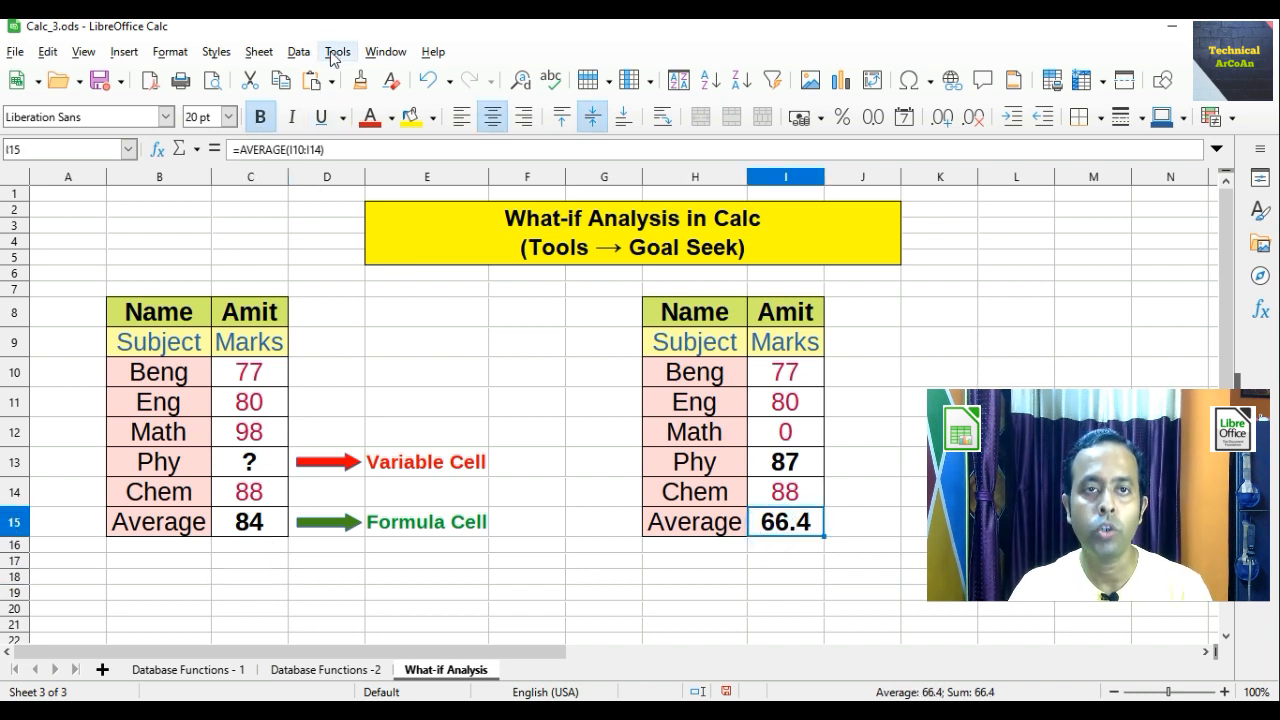
{"action": "left_click", "coordinate": [337, 51]}
{"action": "left_click", "coordinate": [380, 271]}
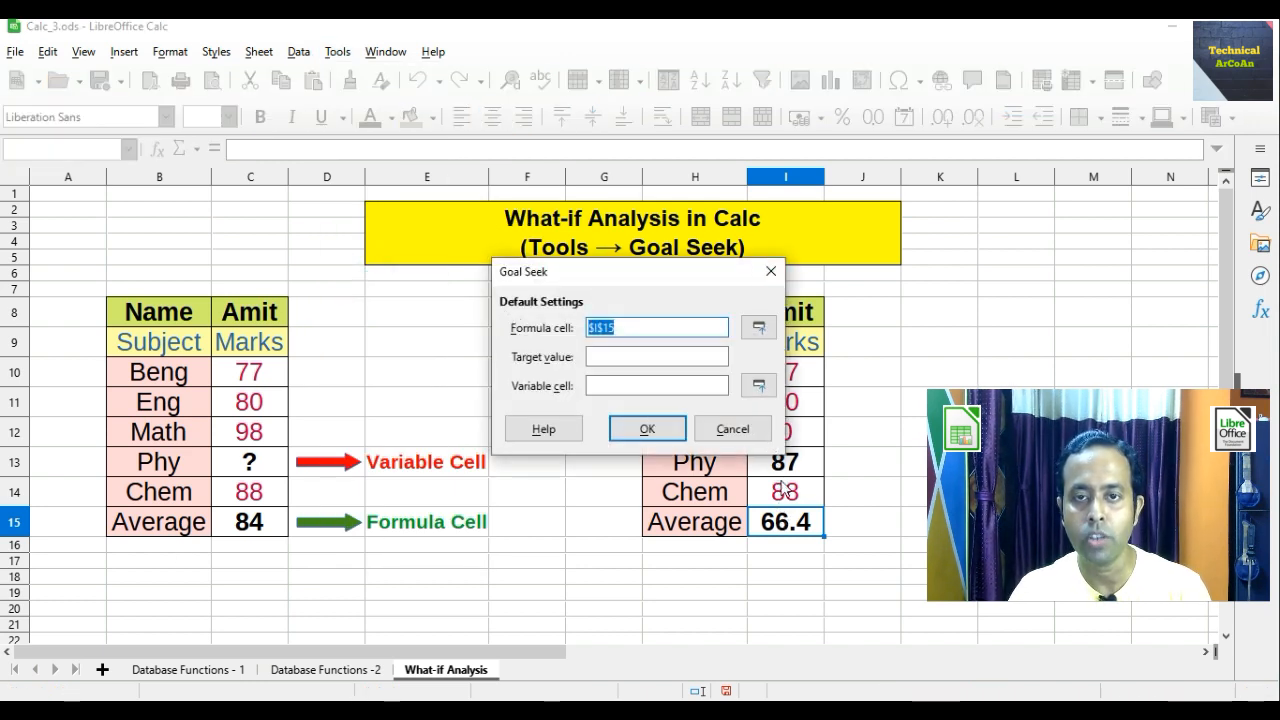
{"action": "left_click", "coordinate": [658, 359]}
{"action": "type", "text": "84"}
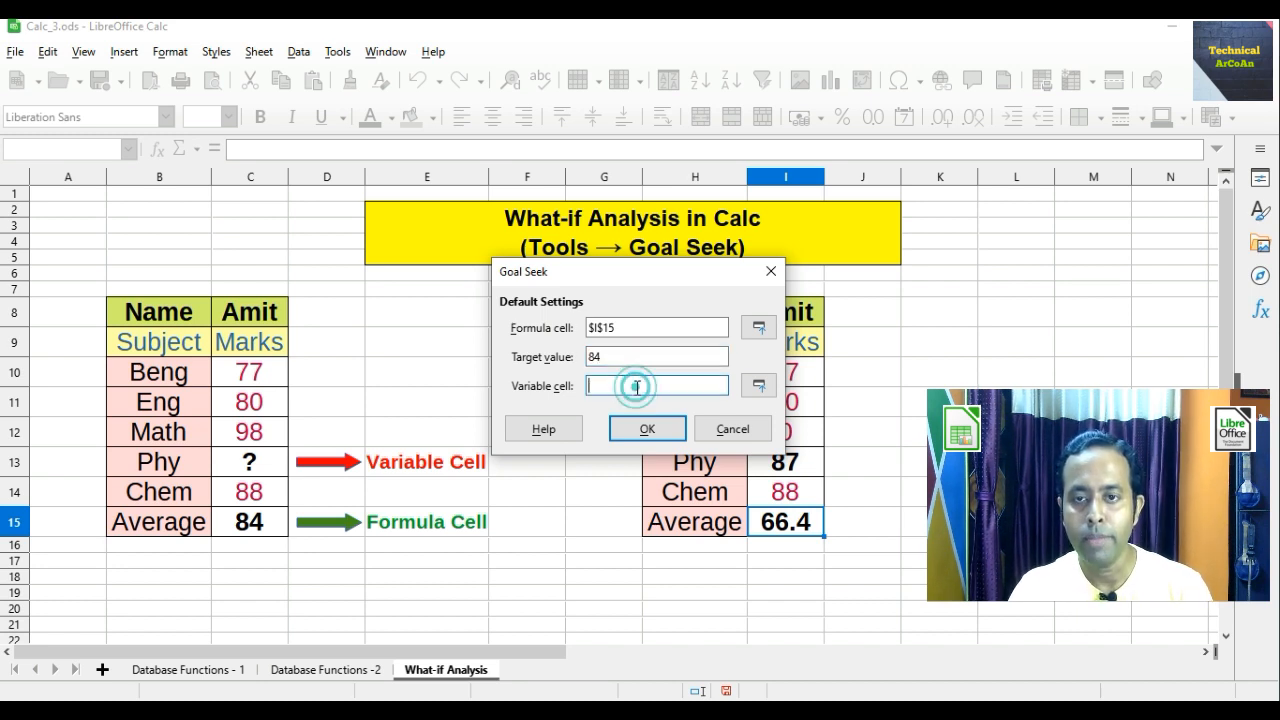
{"action": "left_click", "coordinate": [805, 435]}
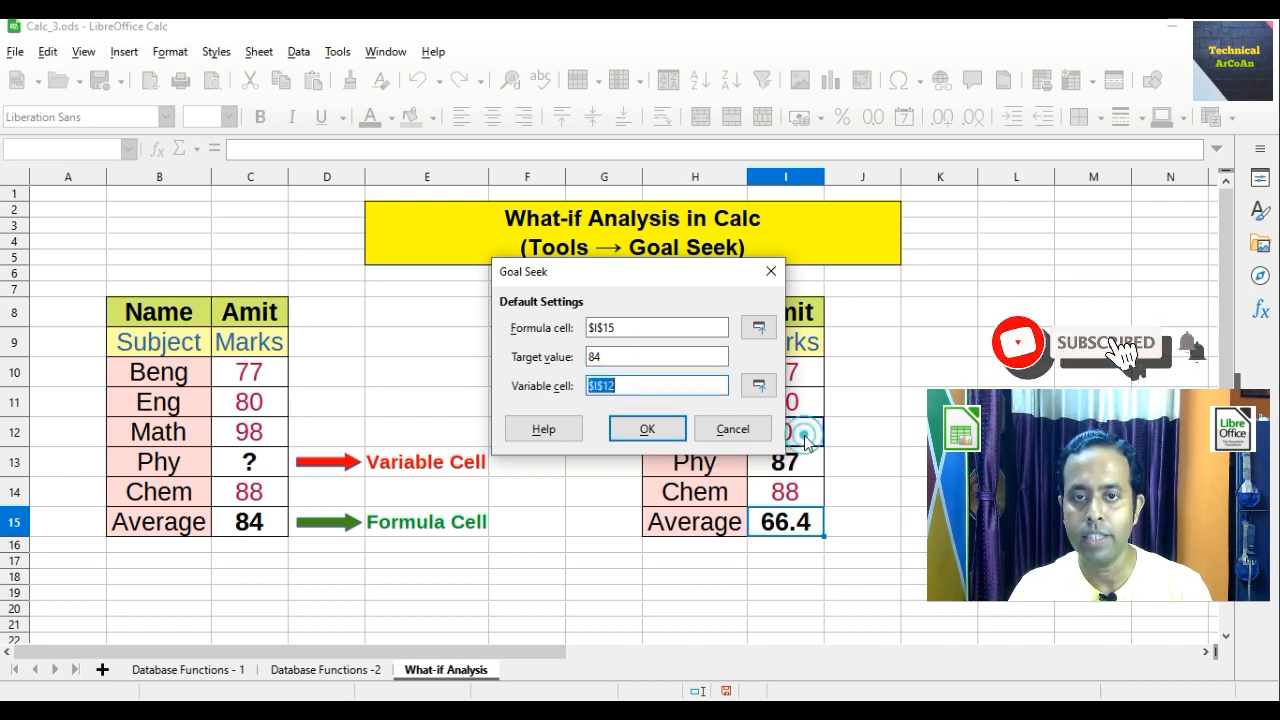
{"action": "left_click", "coordinate": [660, 433]}
{"action": "left_click", "coordinate": [624, 410]}
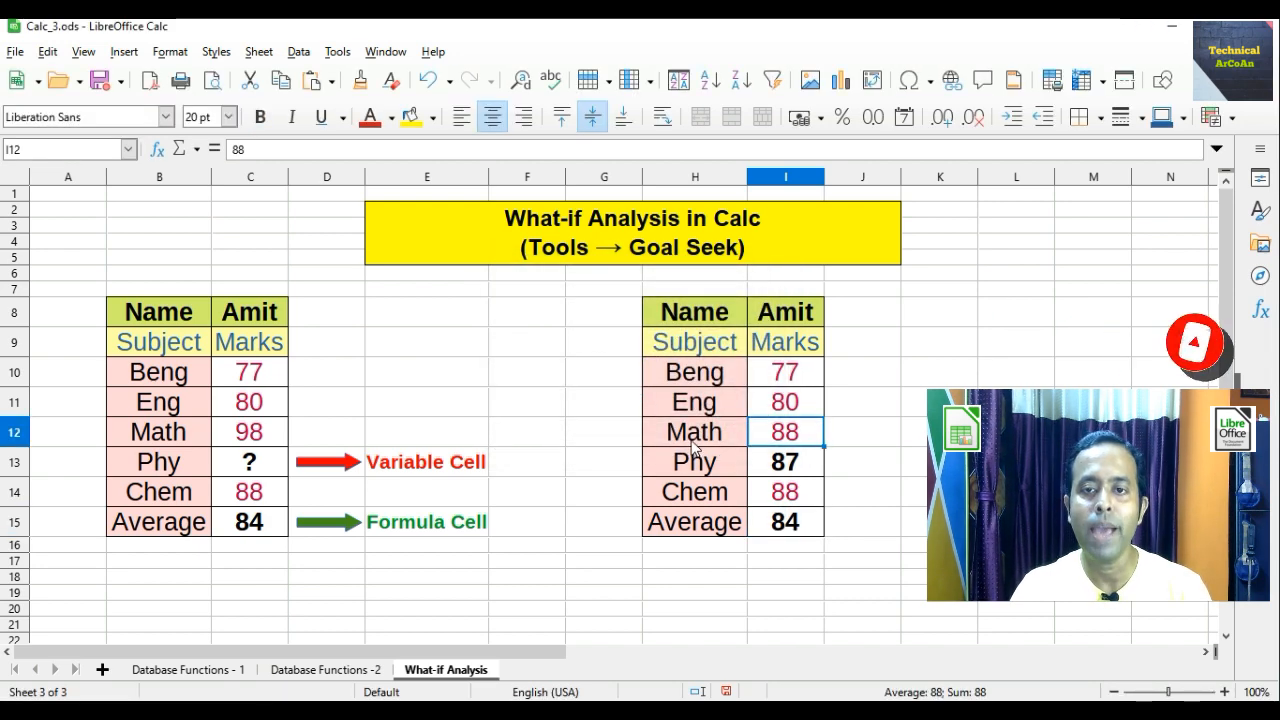